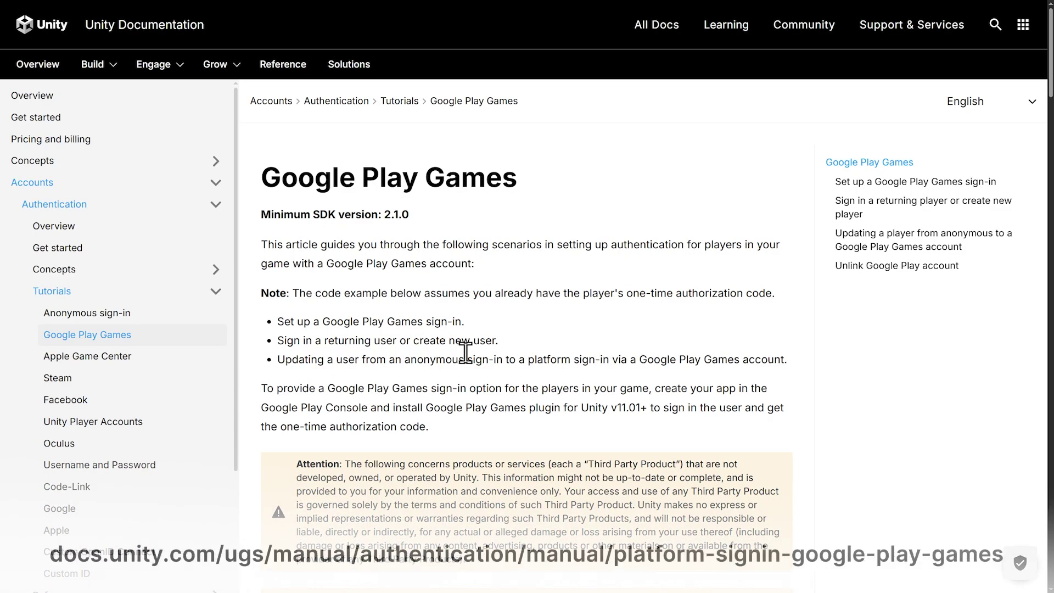
Step: Follow the 'Google Play Games Plugin for Unity' link from the sign-in setup section to the GitHub current-build folder
middle_click(906, 355)
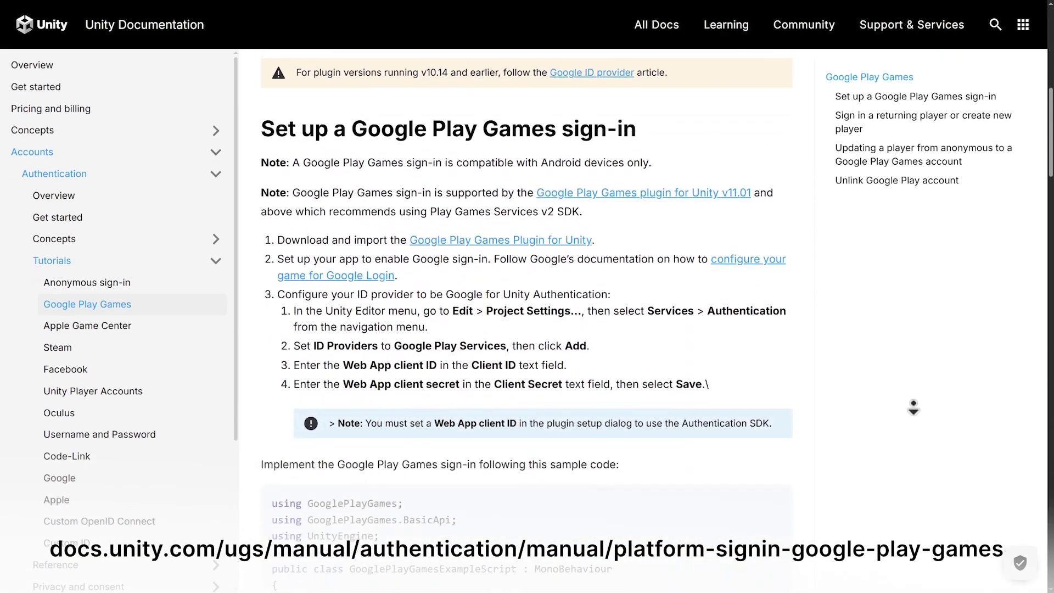
left_click(911, 357)
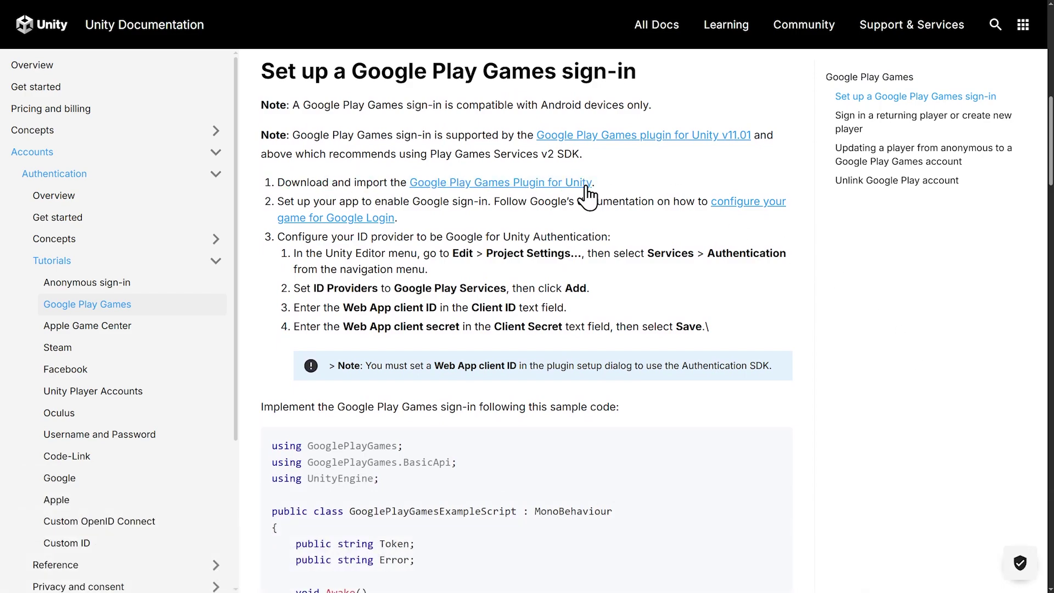
left_click(548, 183)
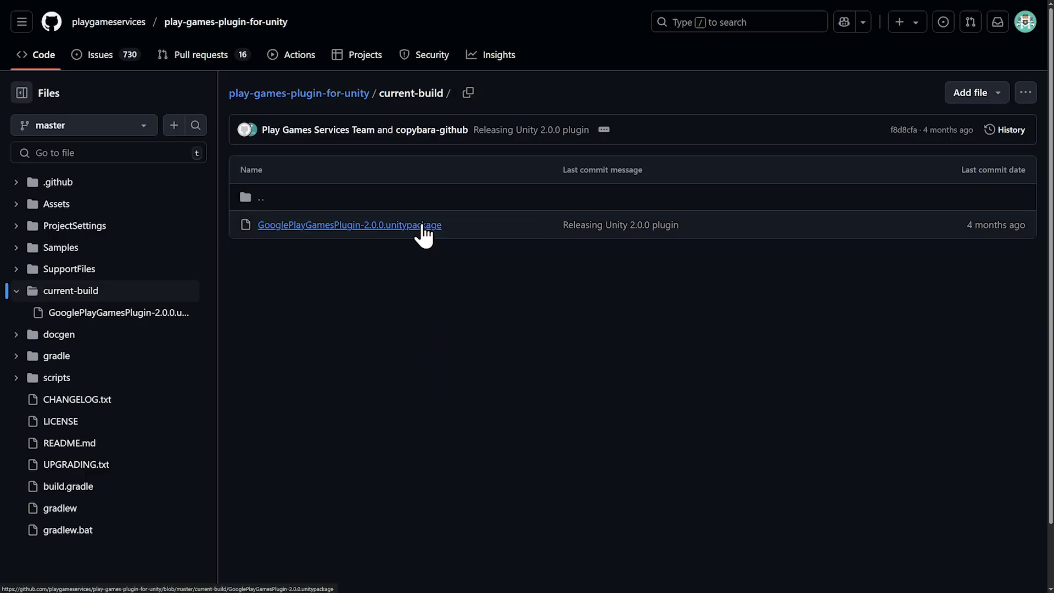
Step: Download the raw GooglePlayGamesPlugin-2.0.0.unitypackage file (1.61 MB) from GitHub
left_click(423, 227)
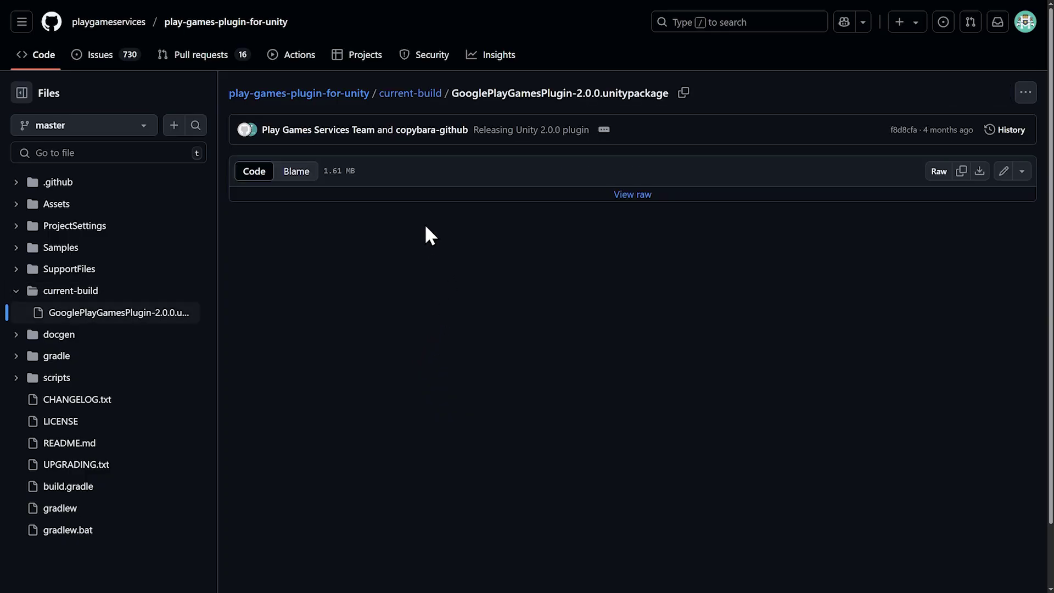
left_click(981, 172)
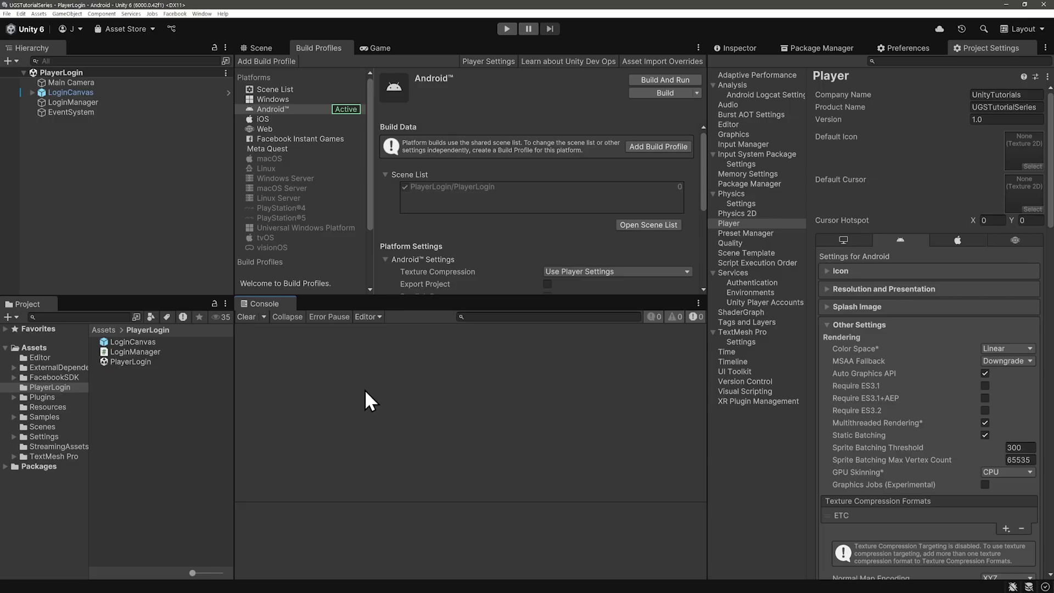
Step: Import all of GooglePlayGamesPlugin-2.0.0.unitypackage as a custom package and delete the flagged obsolete dependency files
left_click(39, 14)
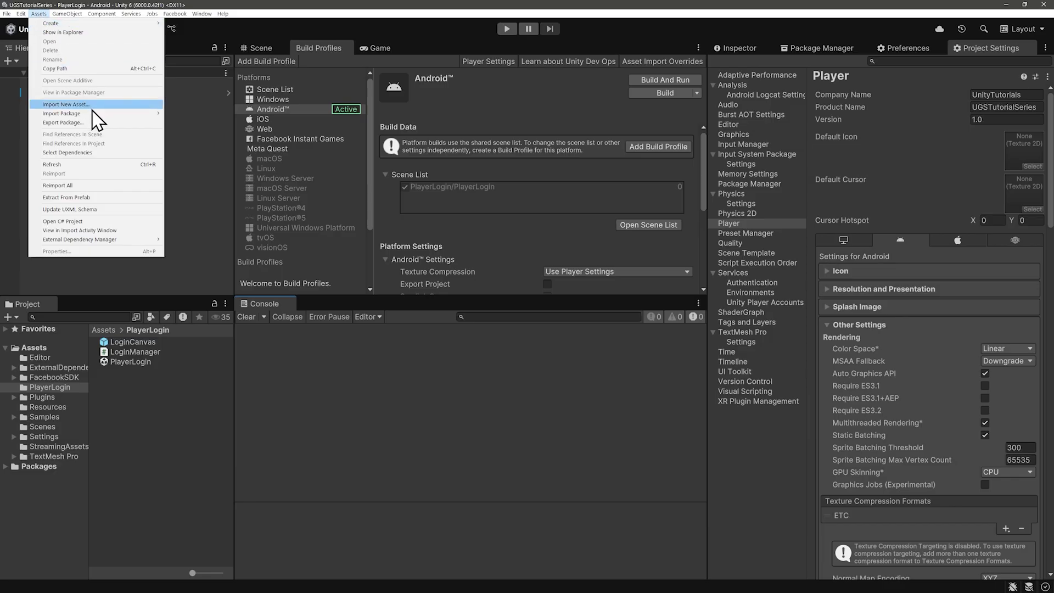
mouse_move(98, 115)
left_click(180, 115)
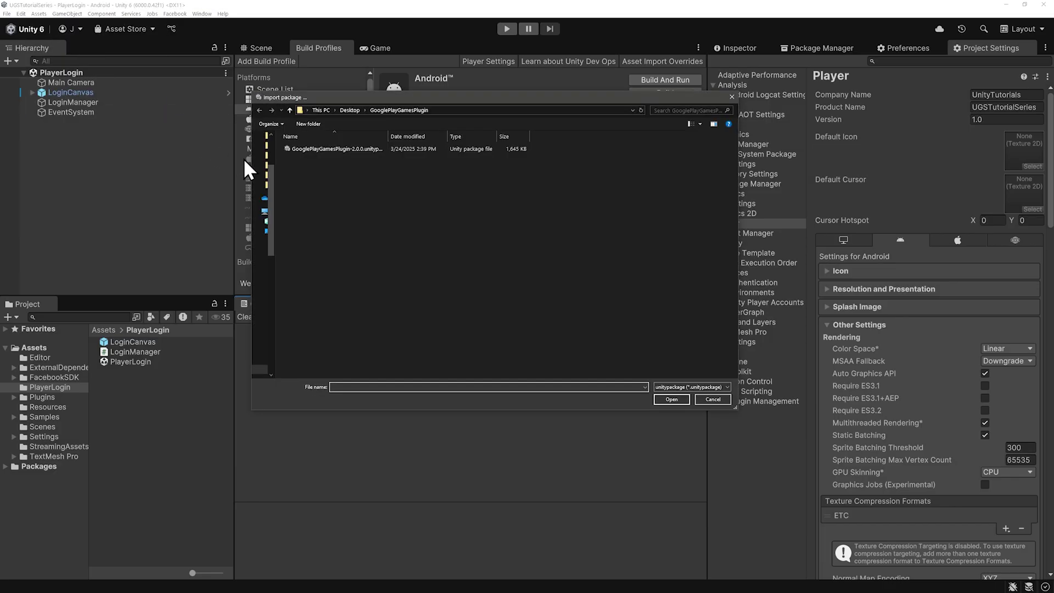
left_click(342, 153)
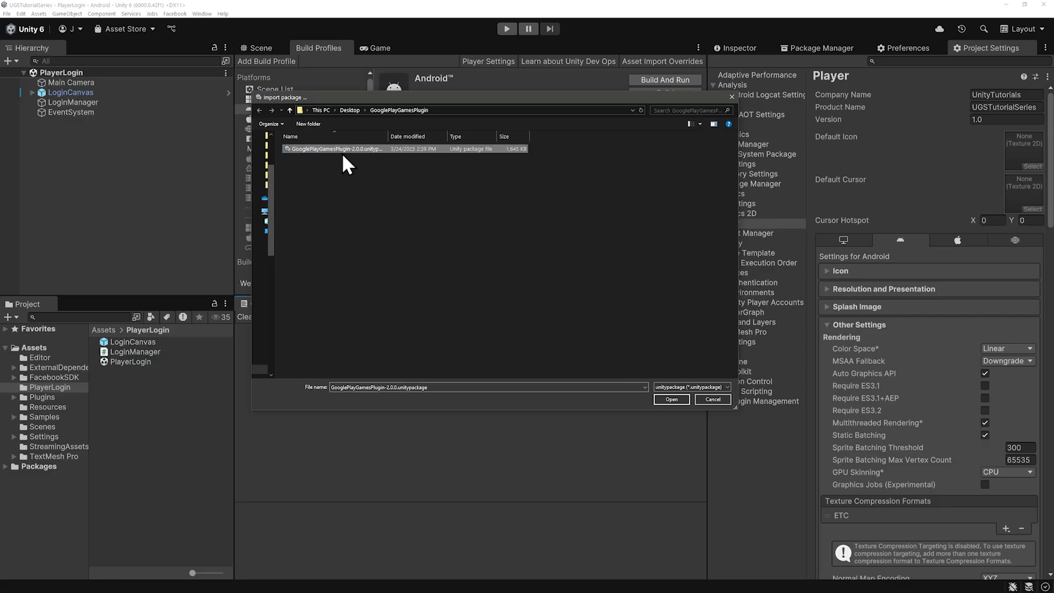
left_click(669, 396)
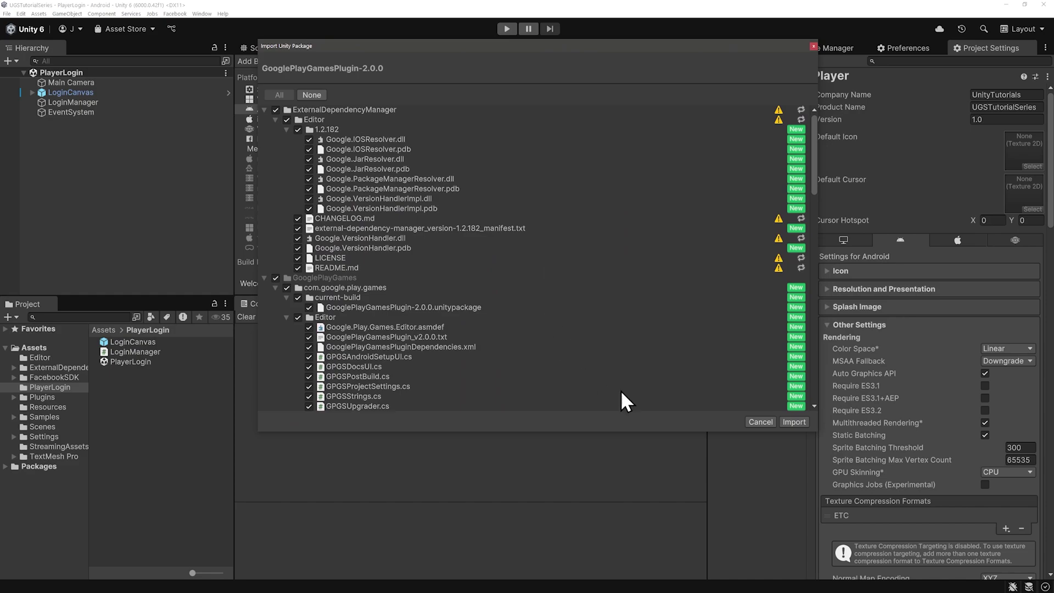
left_click(798, 423)
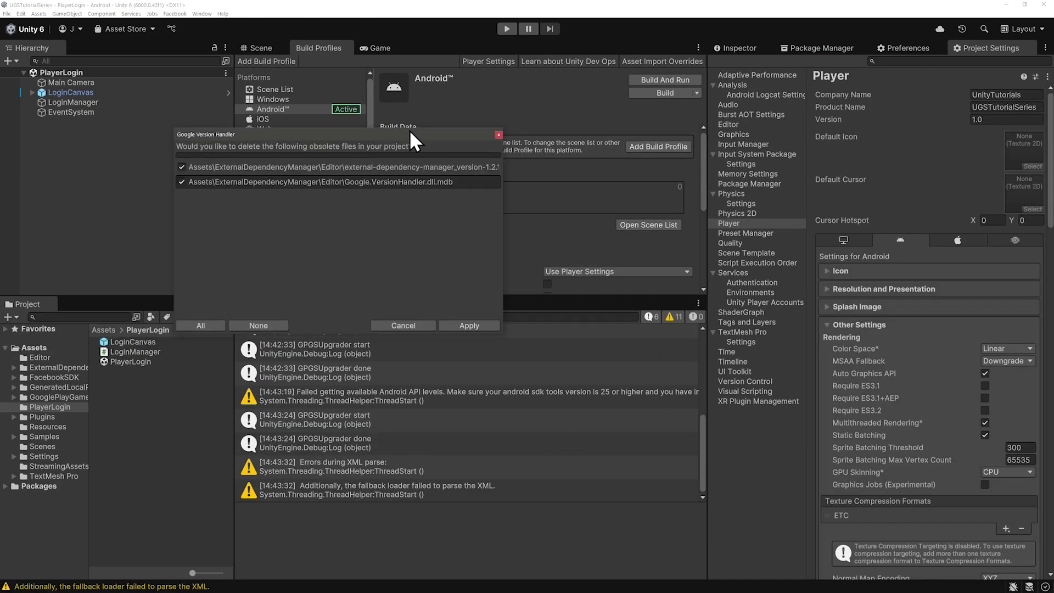
left_click_drag(637, 331, 815, 402)
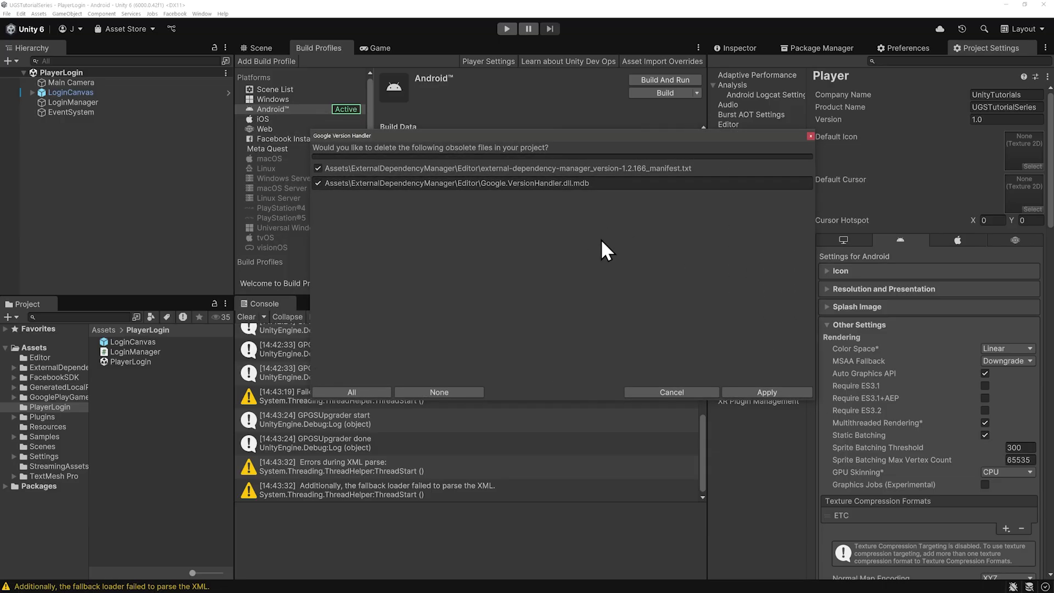
left_click(768, 392)
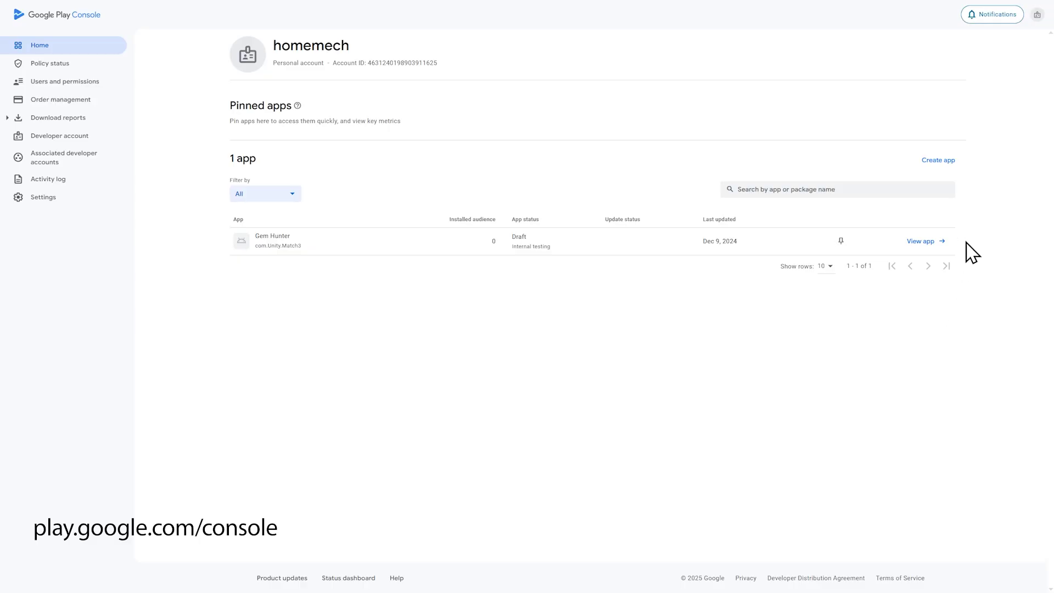
Step: Create a free Game app named 'UGS Tutorial Series', accepting the policy and export-law declarations
left_click(940, 161)
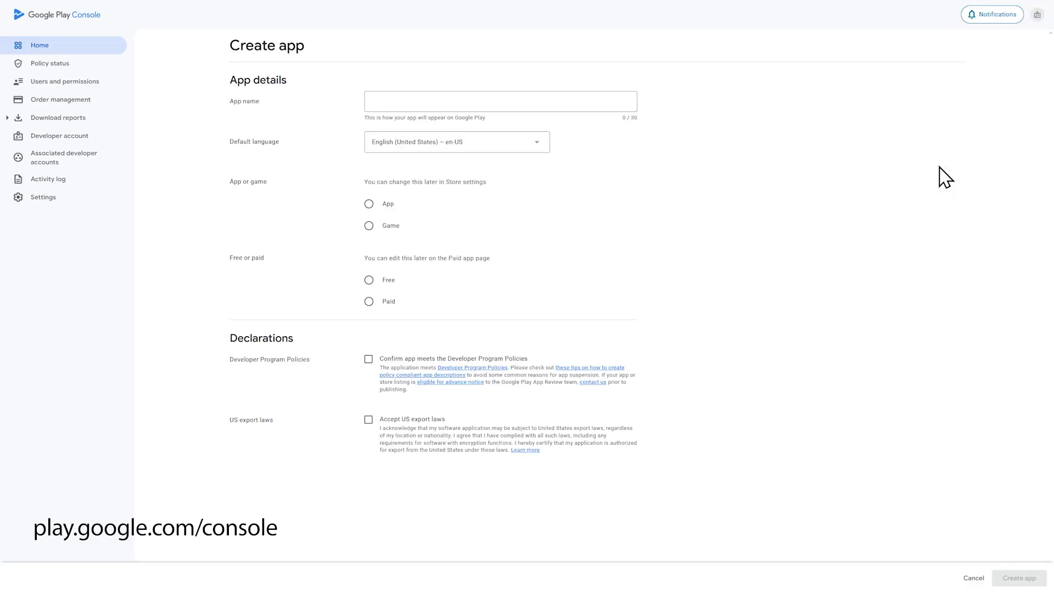
left_click(577, 101)
type("UGS Tutorial Series")
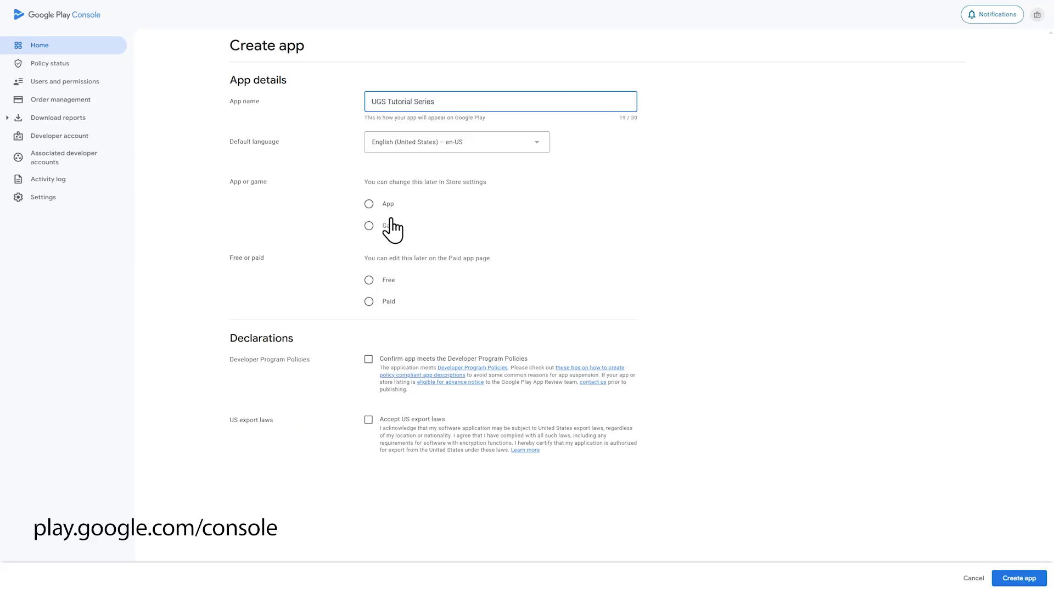
left_click(369, 226)
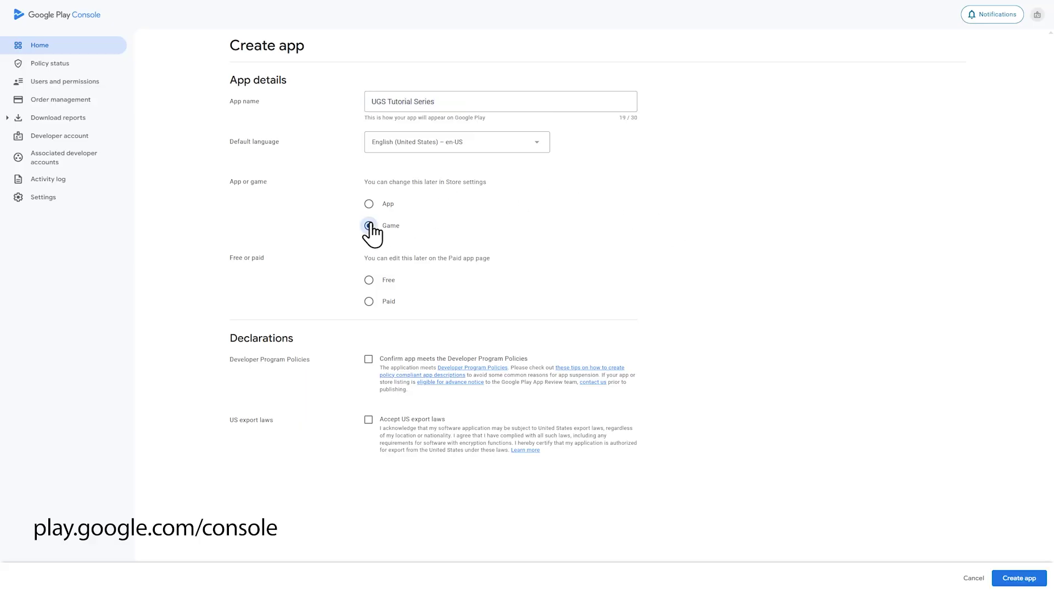
left_click(369, 280)
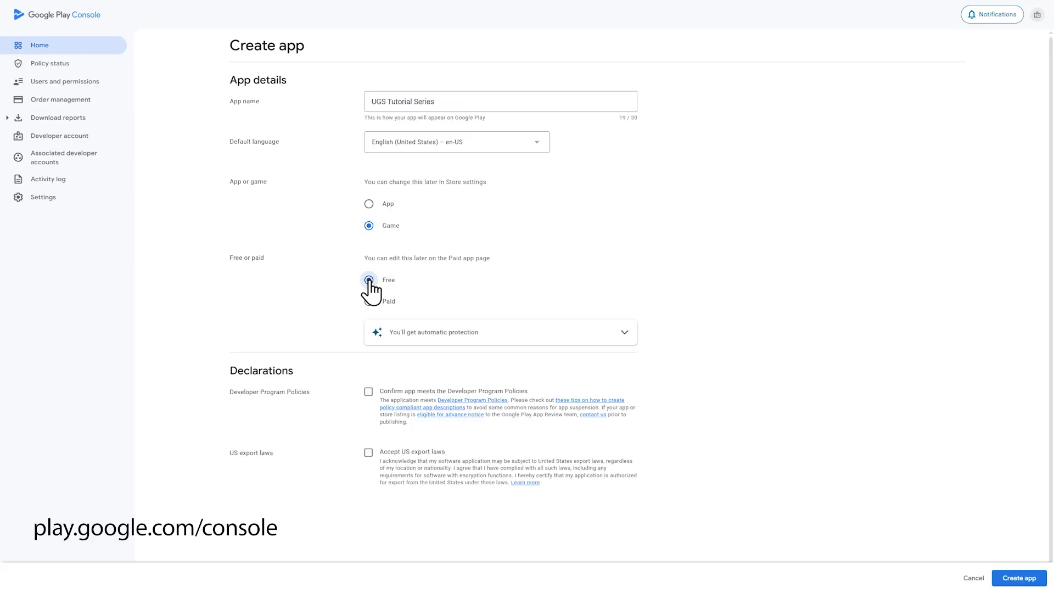
left_click(369, 392)
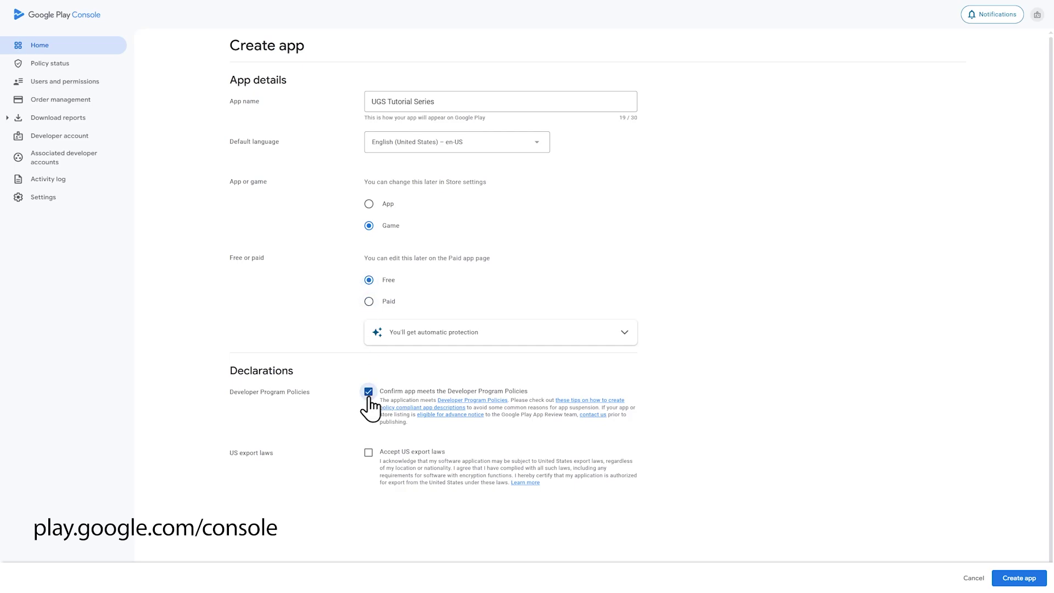
left_click(369, 451)
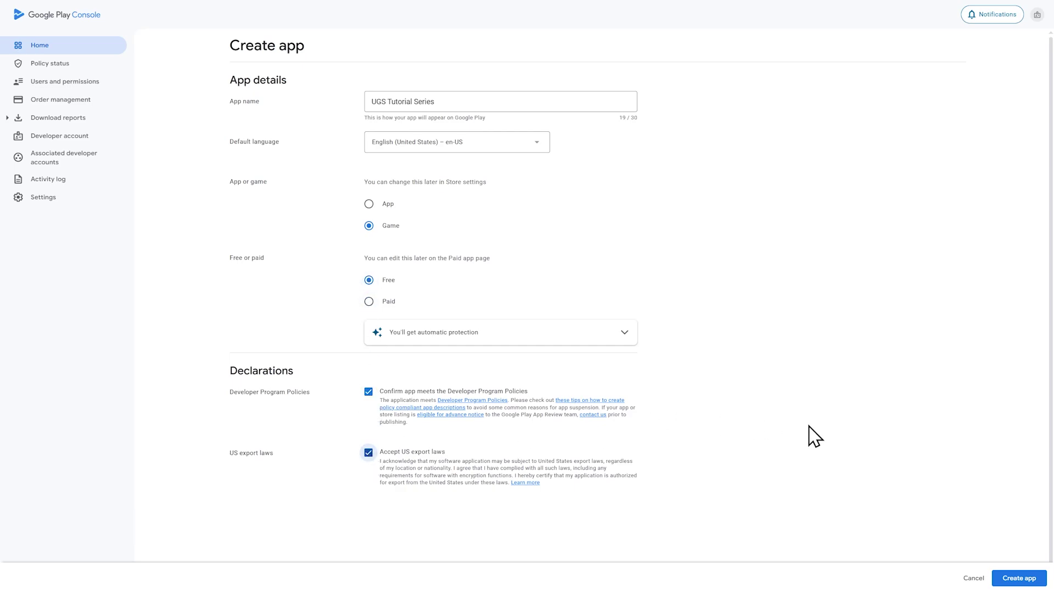
left_click(1020, 578)
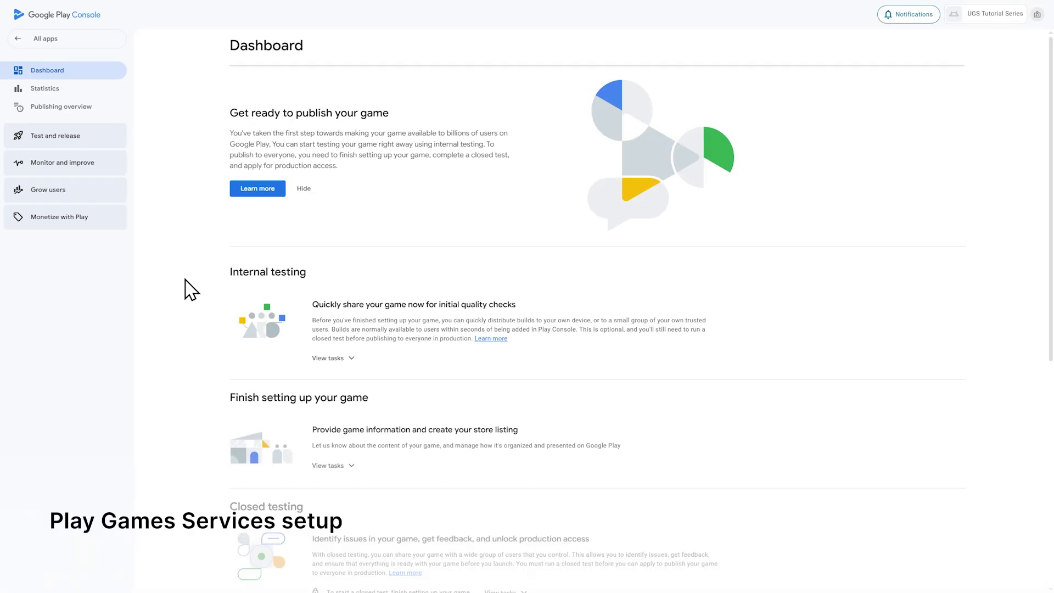
Step: Go to Grow users > Play Games Services > Setup and management > Configuration
left_click(102, 190)
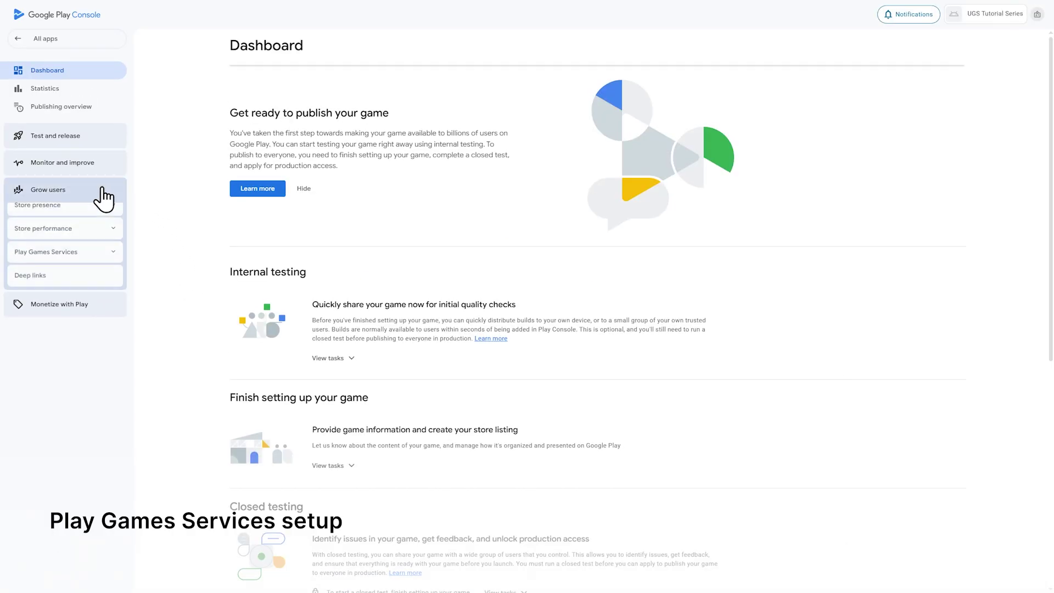
left_click(114, 262)
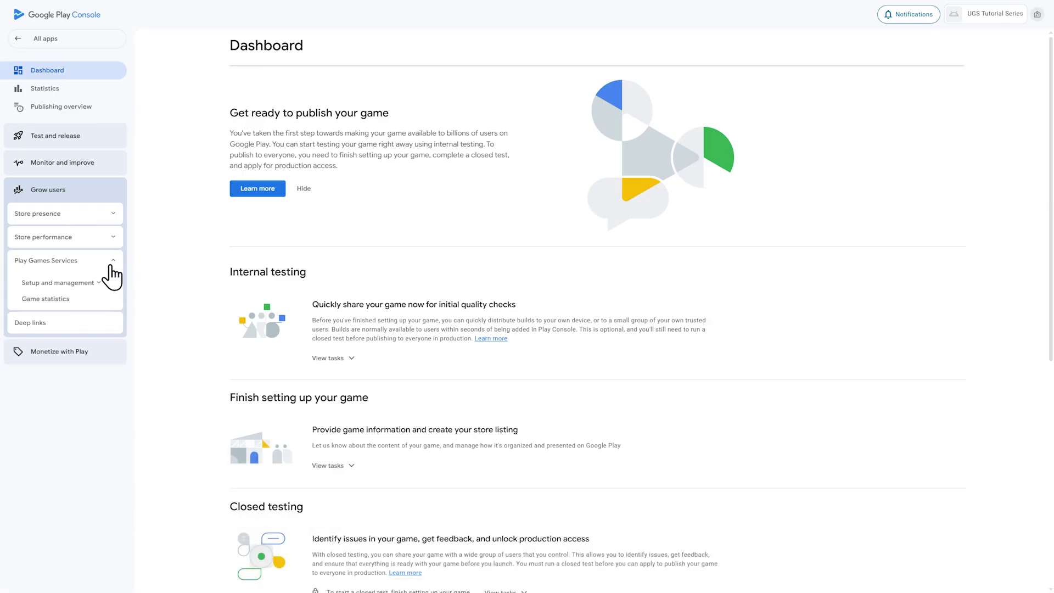
left_click(93, 284)
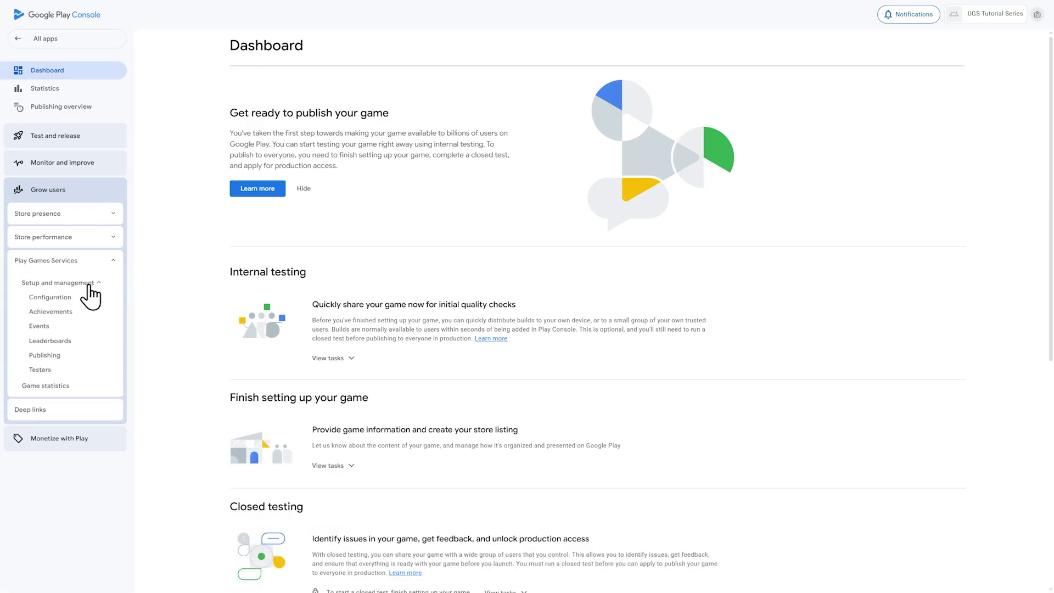
left_click(58, 301)
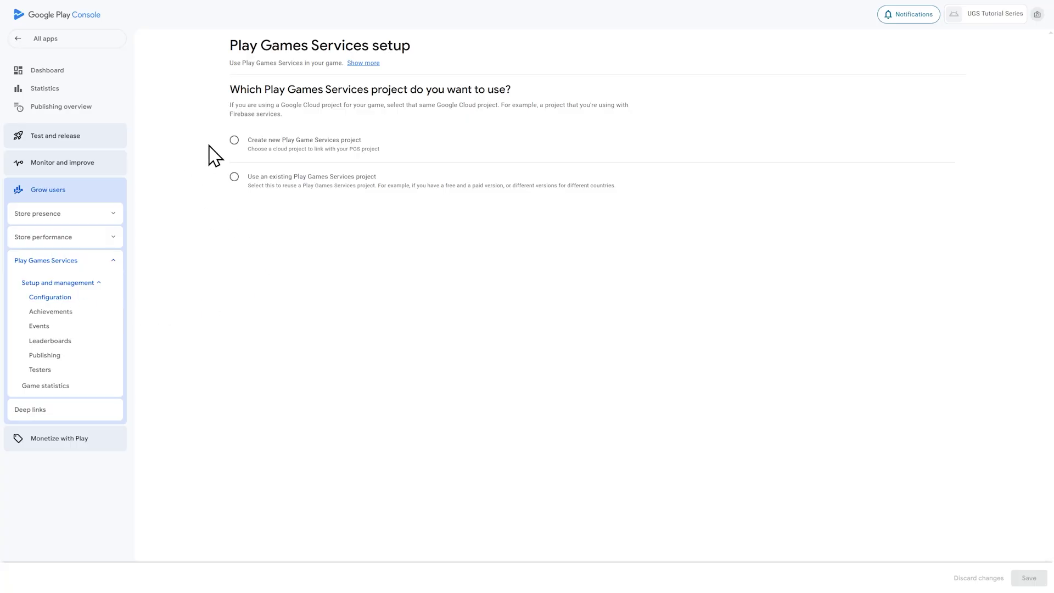
Step: Choose a new Play Games Services project and start creating a new Google Cloud project
left_click(235, 141)
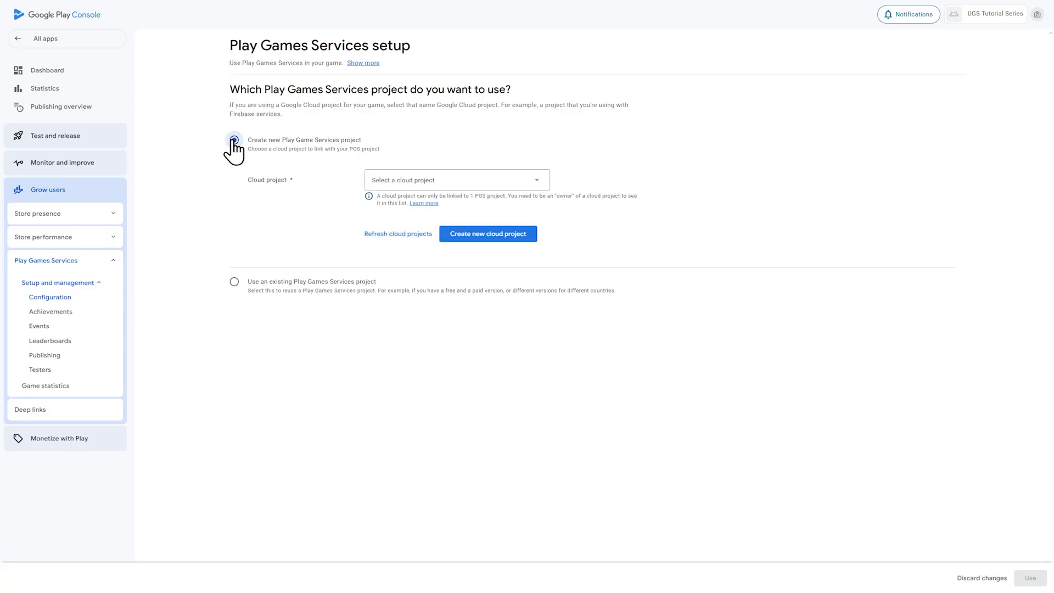
left_click(534, 181)
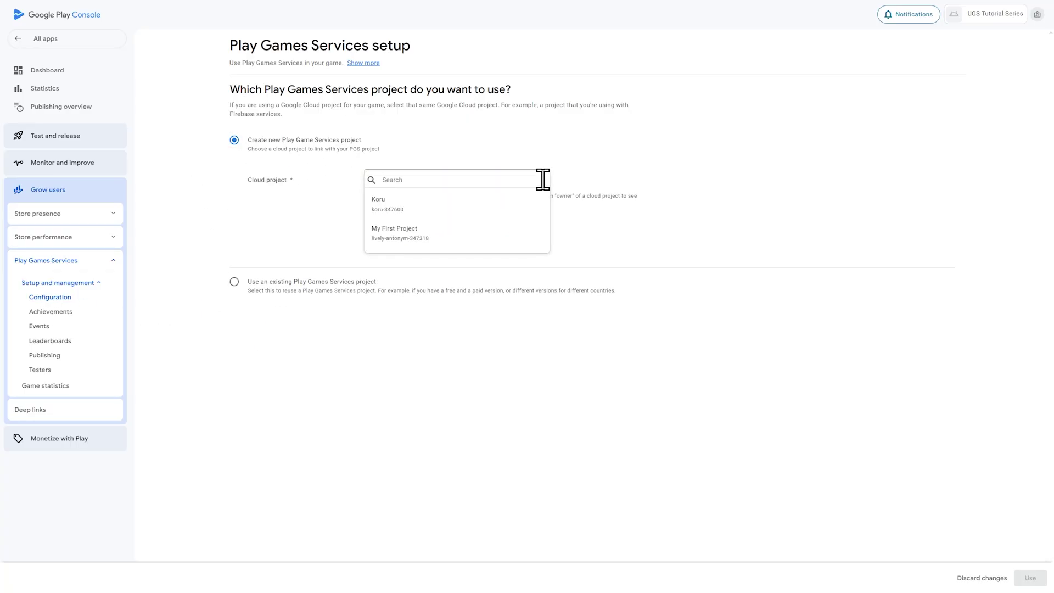
left_click(475, 390)
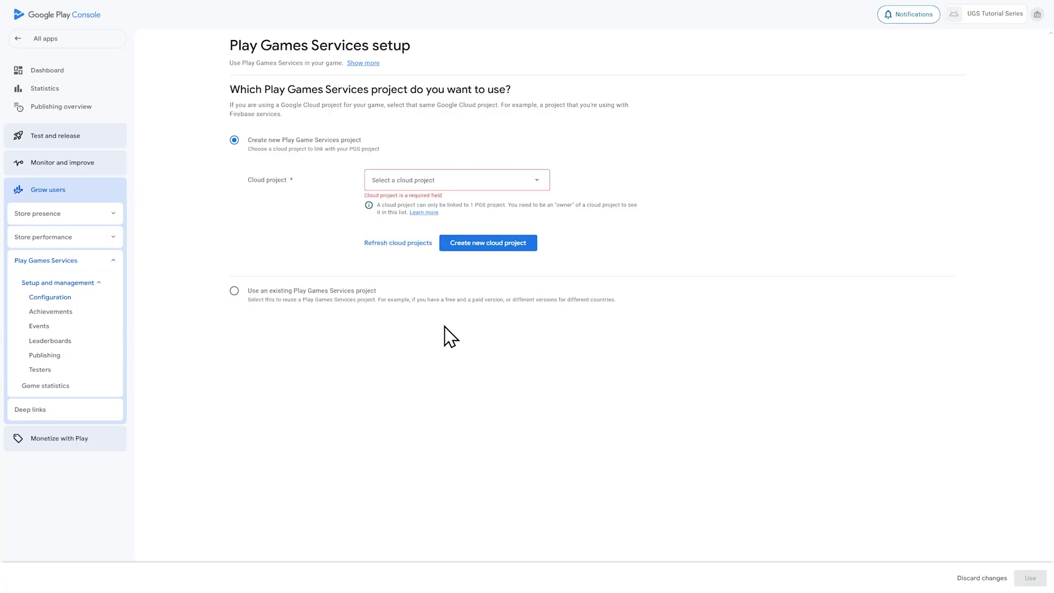
left_click(513, 245)
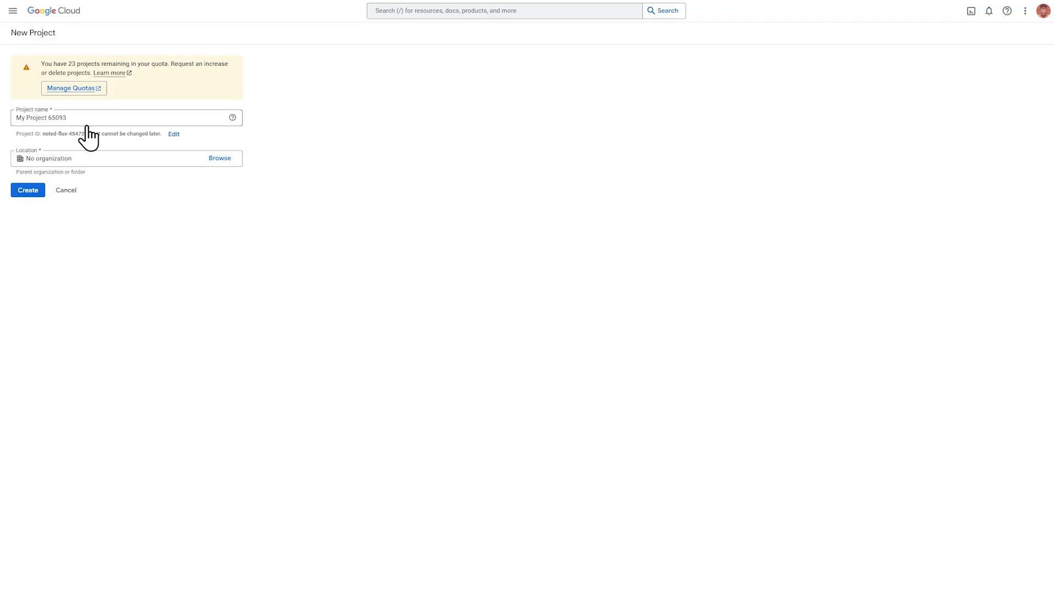
Step: Create the Google Cloud project 'UGS Tutorial Series' with location No organization
left_click(80, 117)
left_click_drag(80, 116, 19, 125)
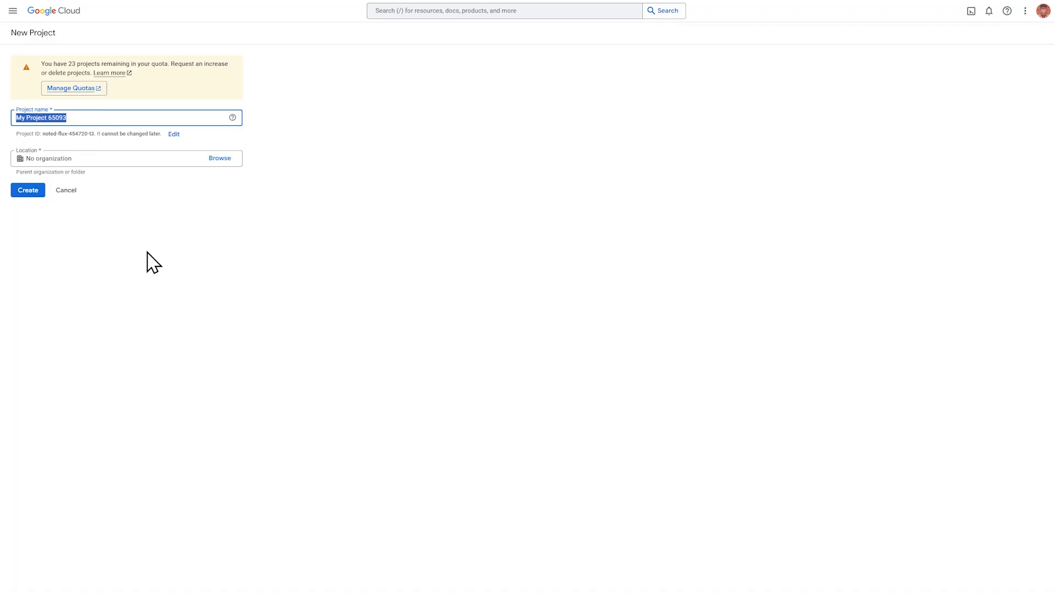
key("BackSpace")
type("UGS Tutorial Series")
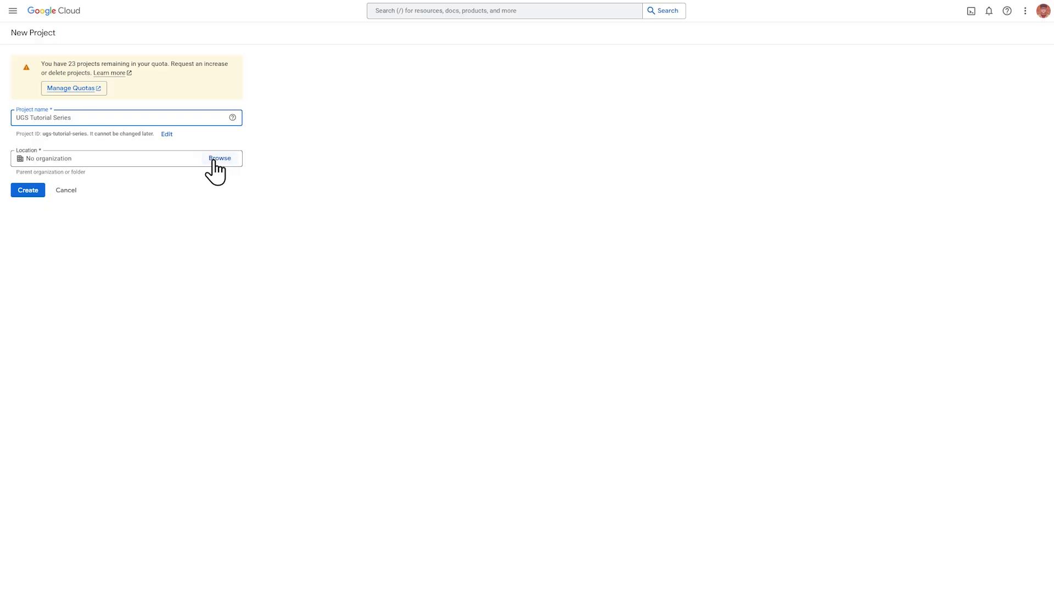
left_click(214, 160)
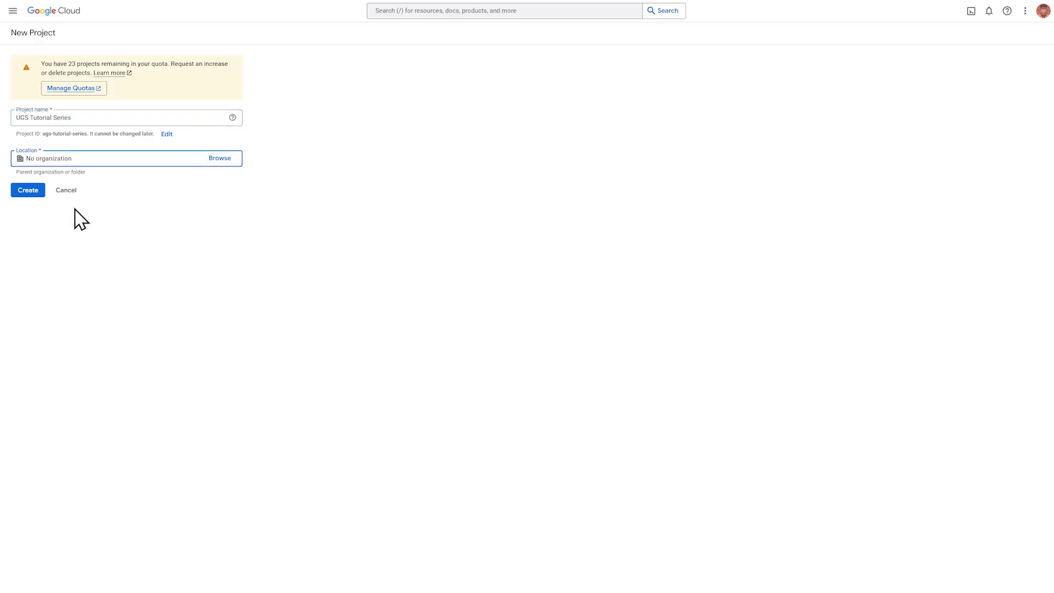
left_click(25, 192)
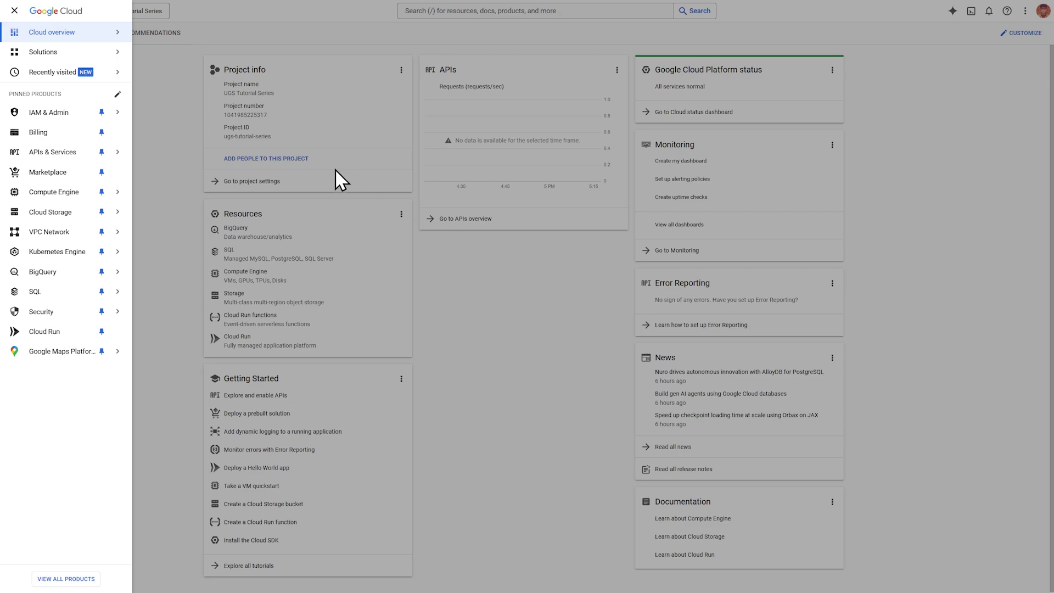
Step: Start the OAuth consent screen setup and fill App Information with the account's support email
mouse_move(55, 154)
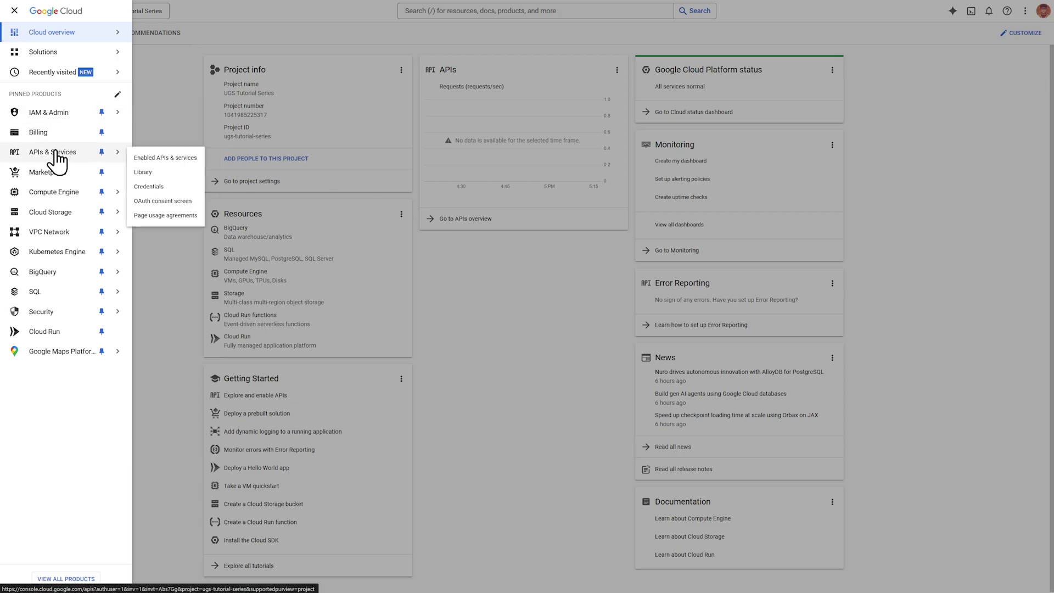
left_click(189, 202)
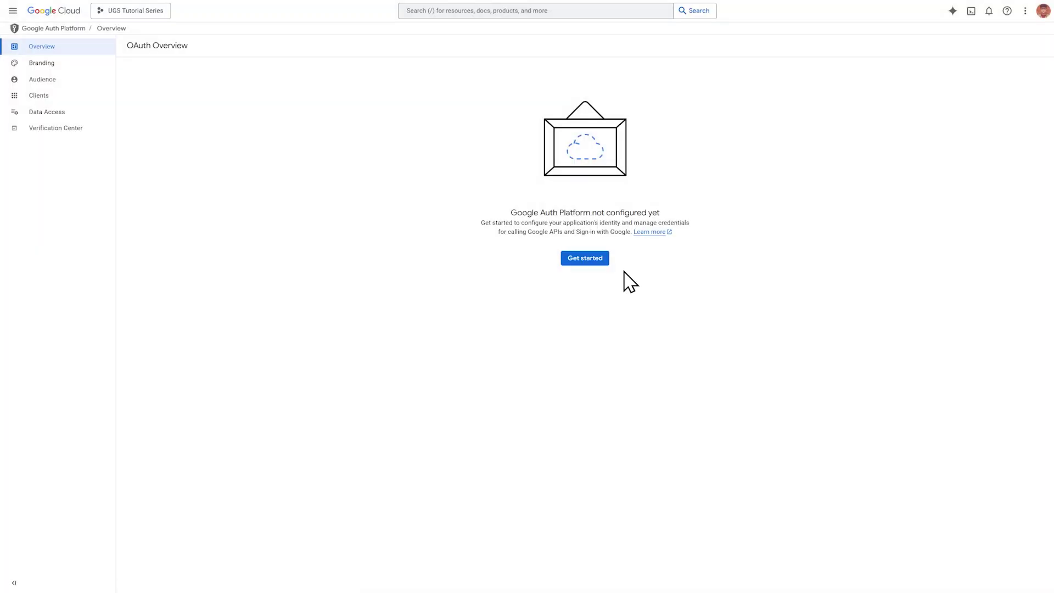
left_click(585, 259)
left_click(288, 100)
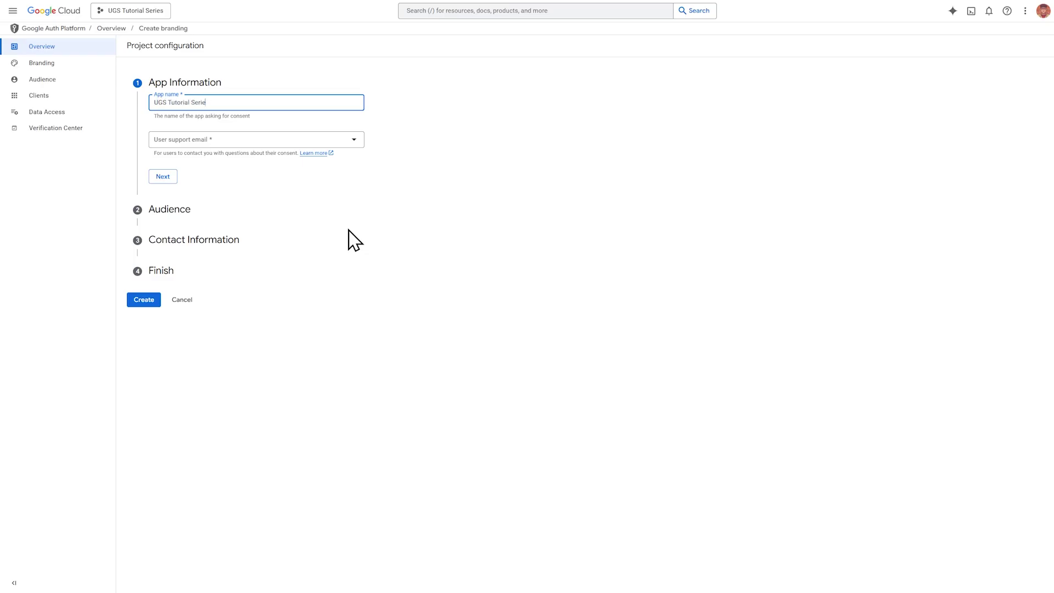
left_click(269, 140)
left_click(269, 146)
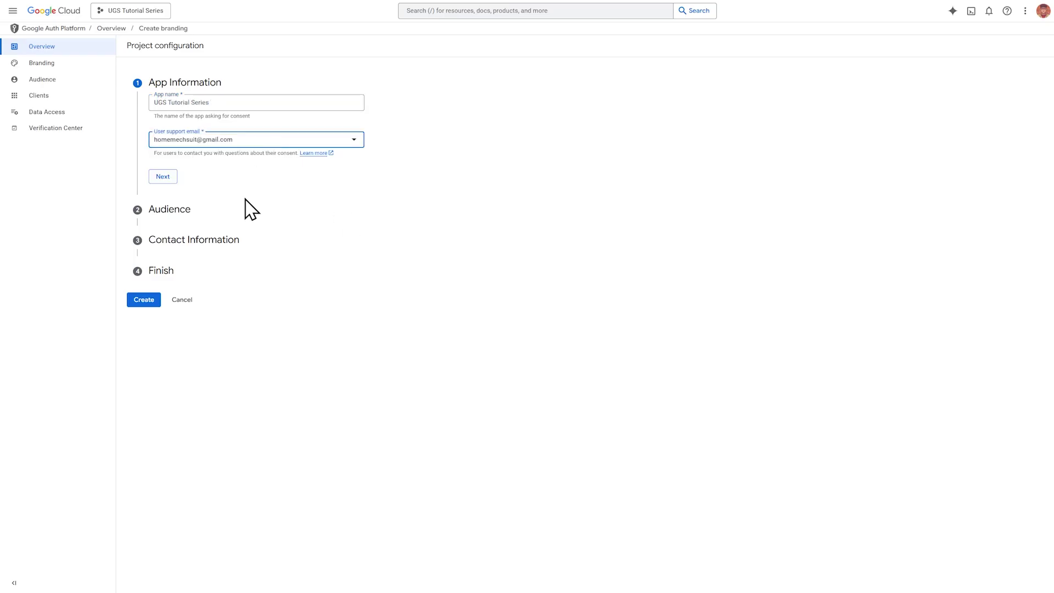
left_click(162, 176)
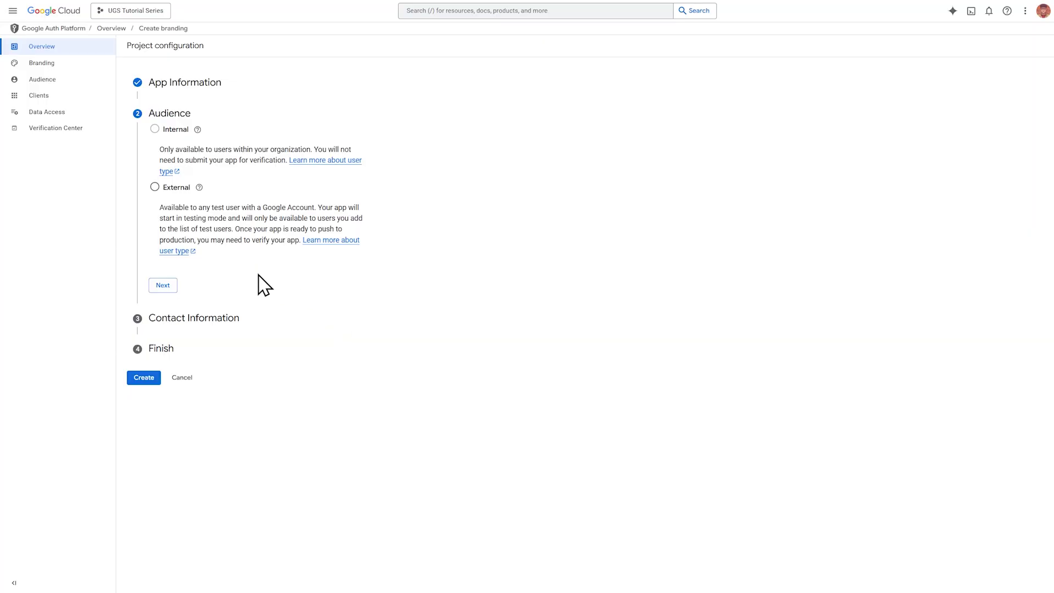
Step: Set the audience to External, add the contact email address, accept the User Data Policy, and create it
left_click(155, 187)
left_click(163, 285)
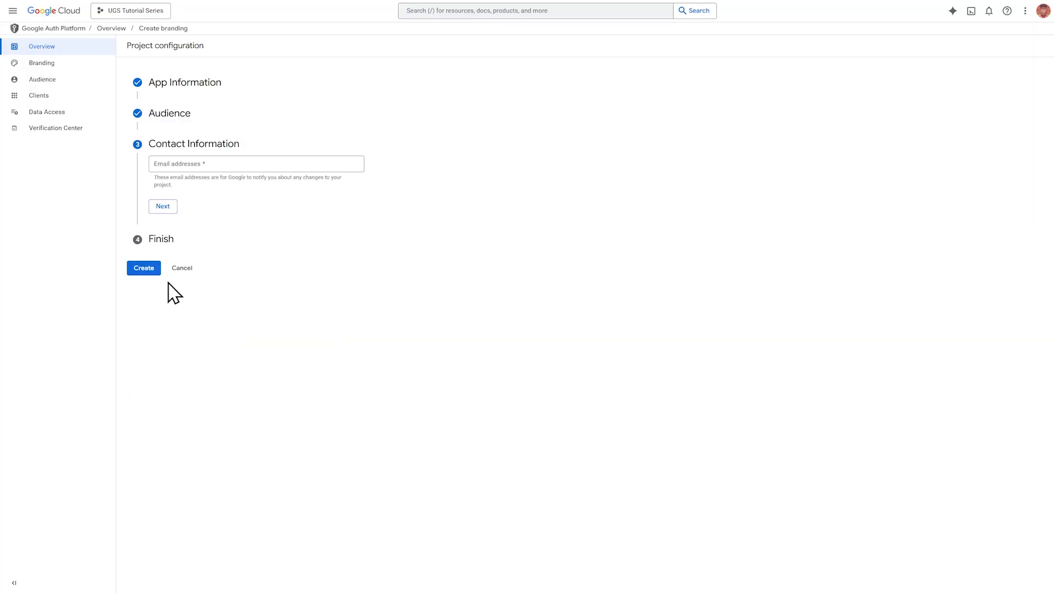
key("Return")
left_click(174, 205)
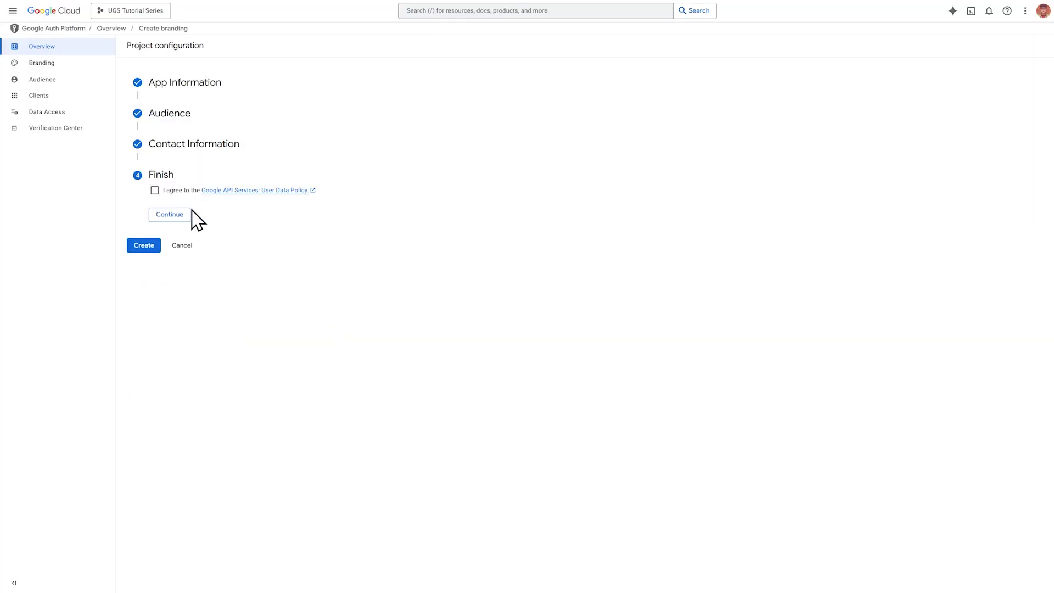
left_click(155, 190)
left_click(175, 215)
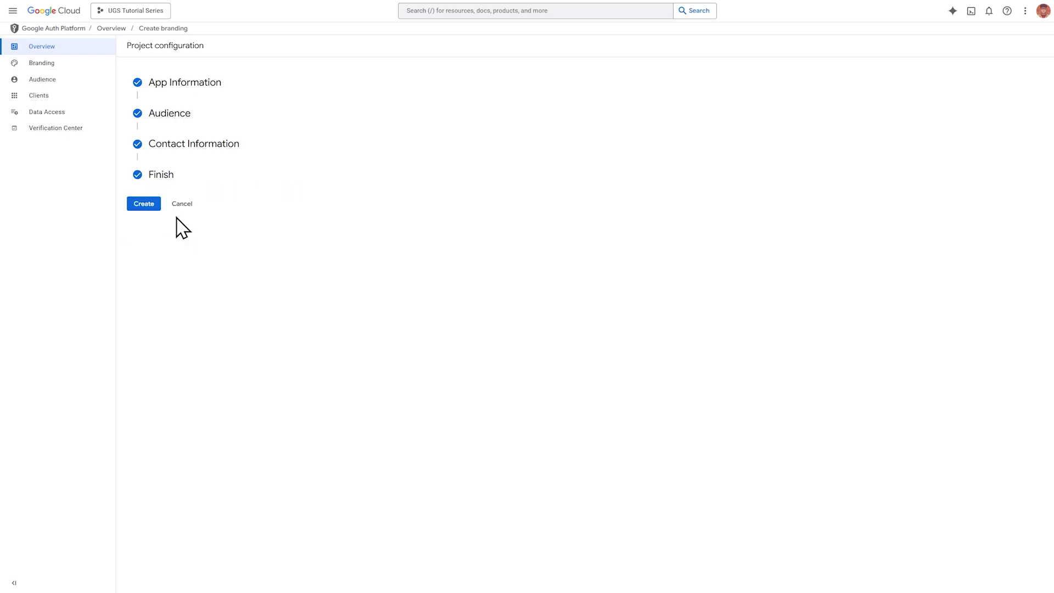
left_click(144, 206)
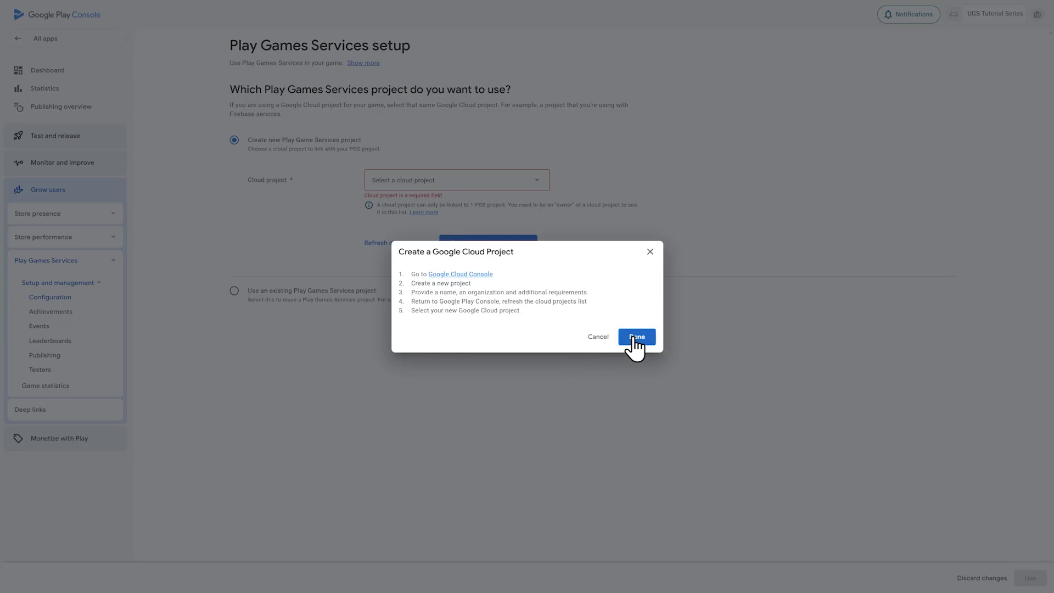
Step: Finish the cloud project dialog so the Cloud project list refreshes to include UGS Tutorial Series
left_click(634, 338)
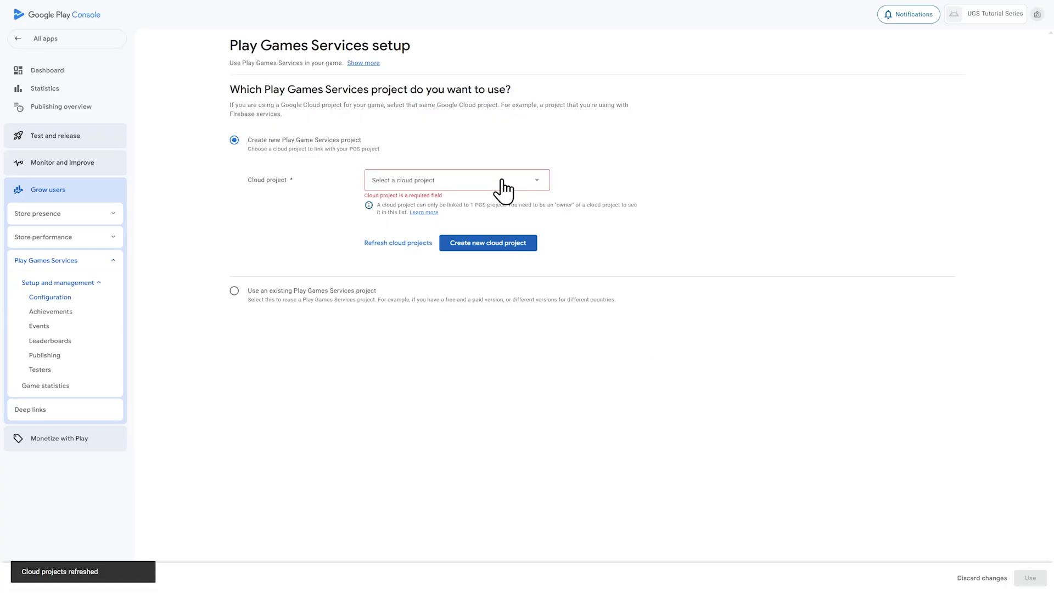
left_click(465, 184)
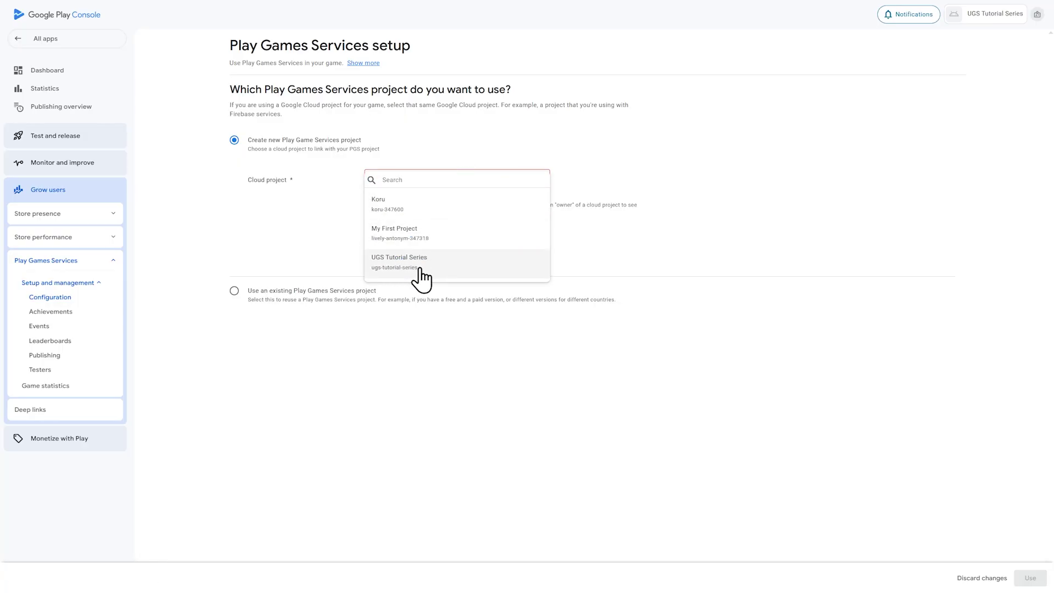
Step: Use the ugs-tutorial-series cloud project for Play Games Services and scroll to Credentials
left_click(420, 269)
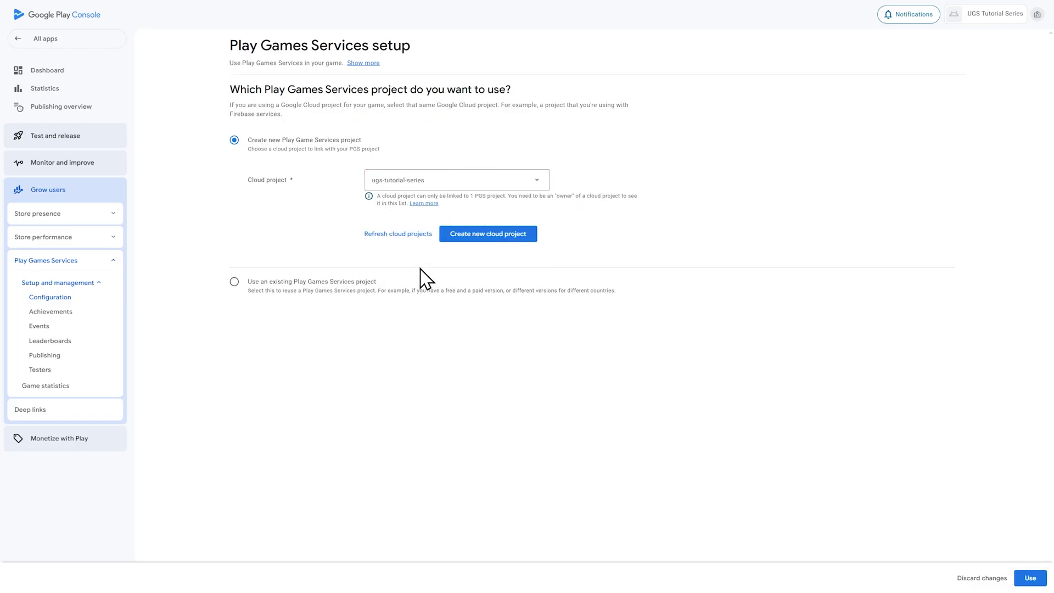
left_click(1030, 577)
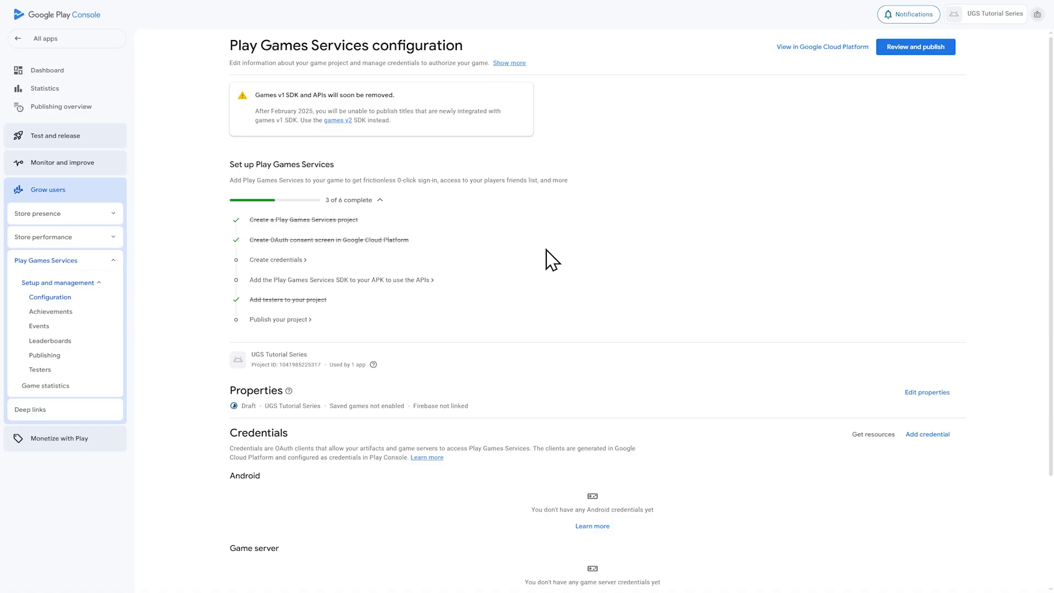
left_click_drag(375, 240, 383, 239)
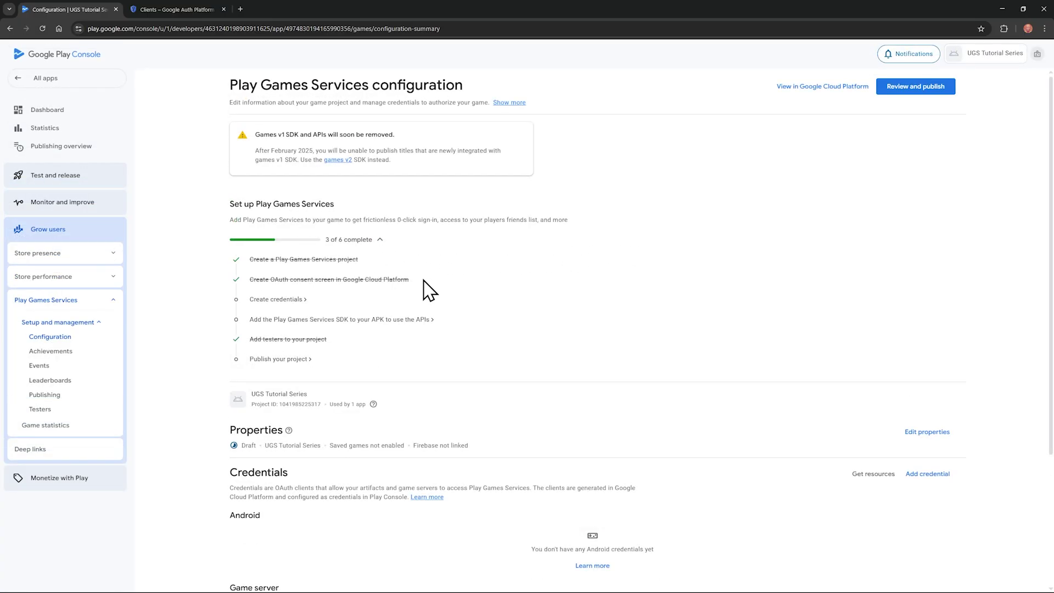
scroll(367, 317, "down", 3)
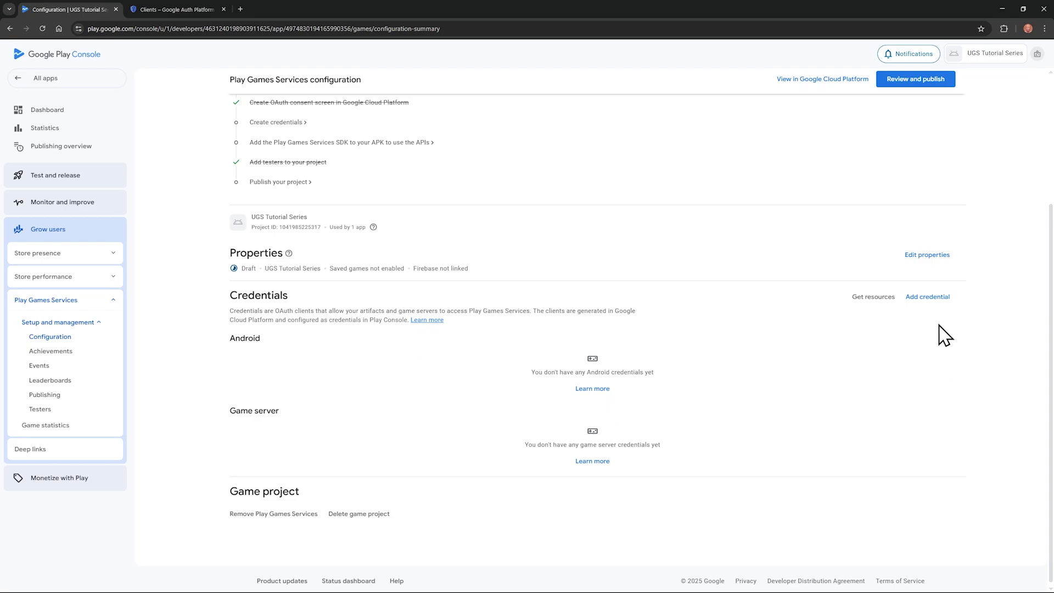
Step: Add a new credential of type Game server
left_click(929, 297)
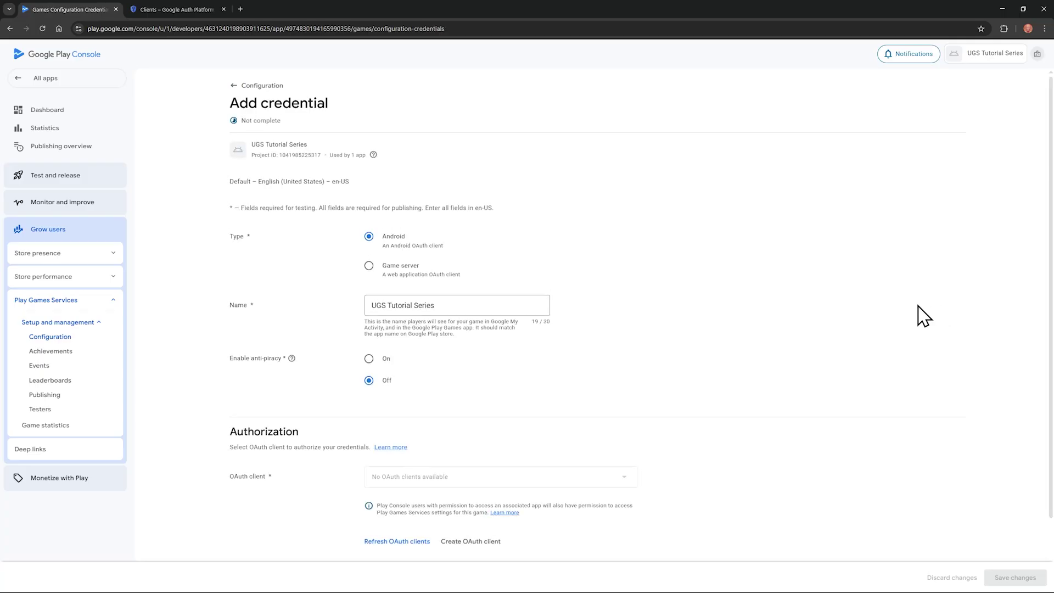
left_click(369, 266)
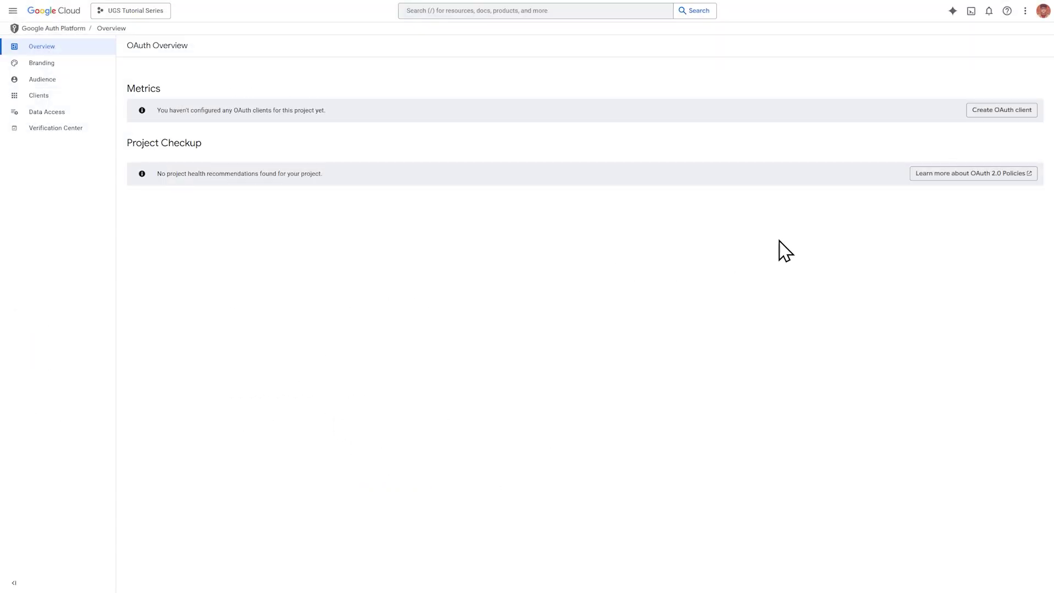
Step: Create a Web application OAuth client named 'UGS Tutorial Series Web' and dismiss the summary
left_click(1001, 112)
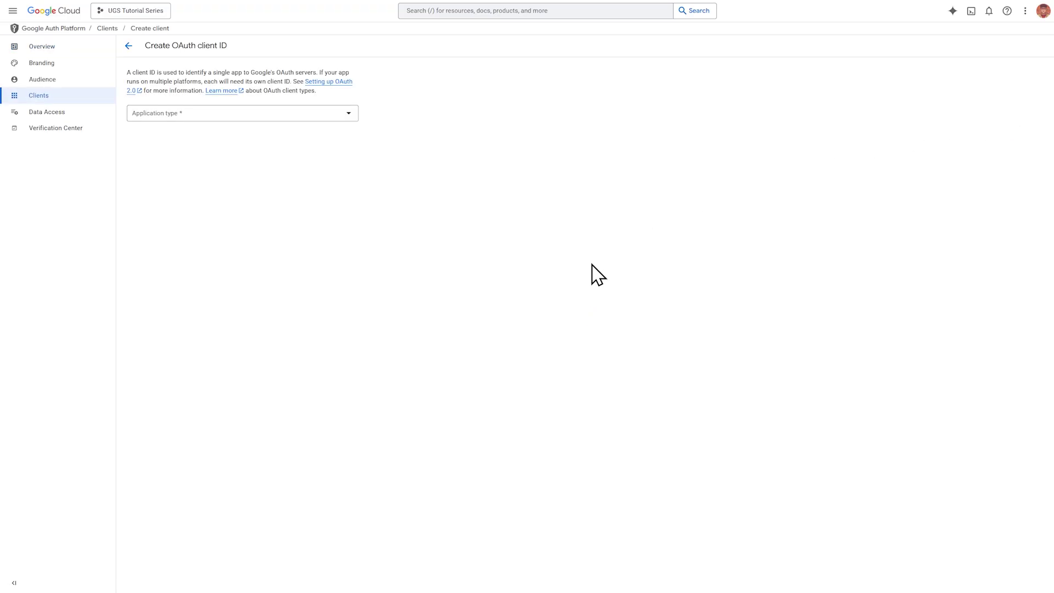
left_click(350, 131)
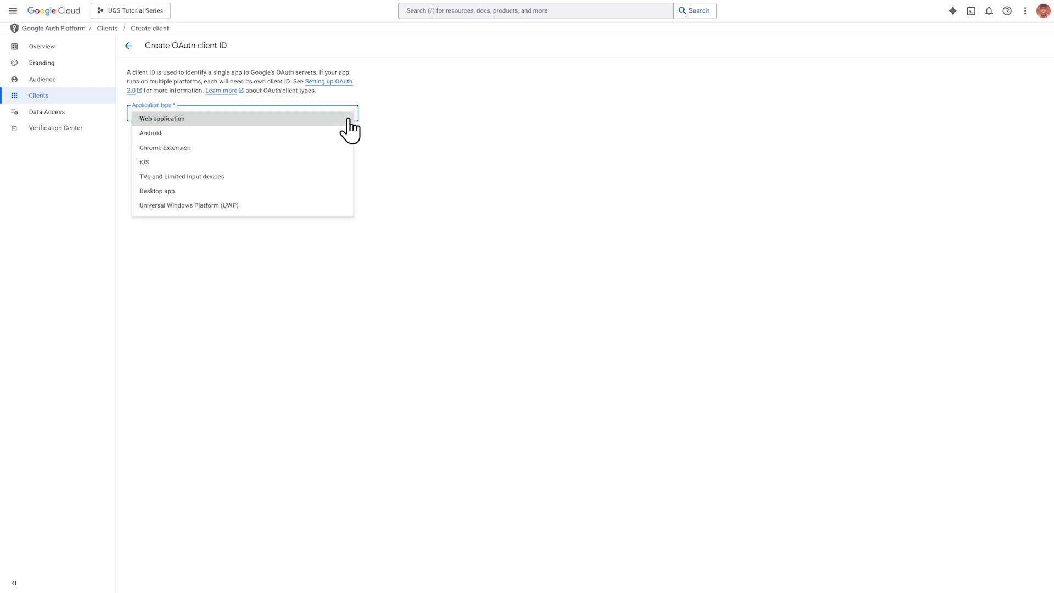
left_click(212, 120)
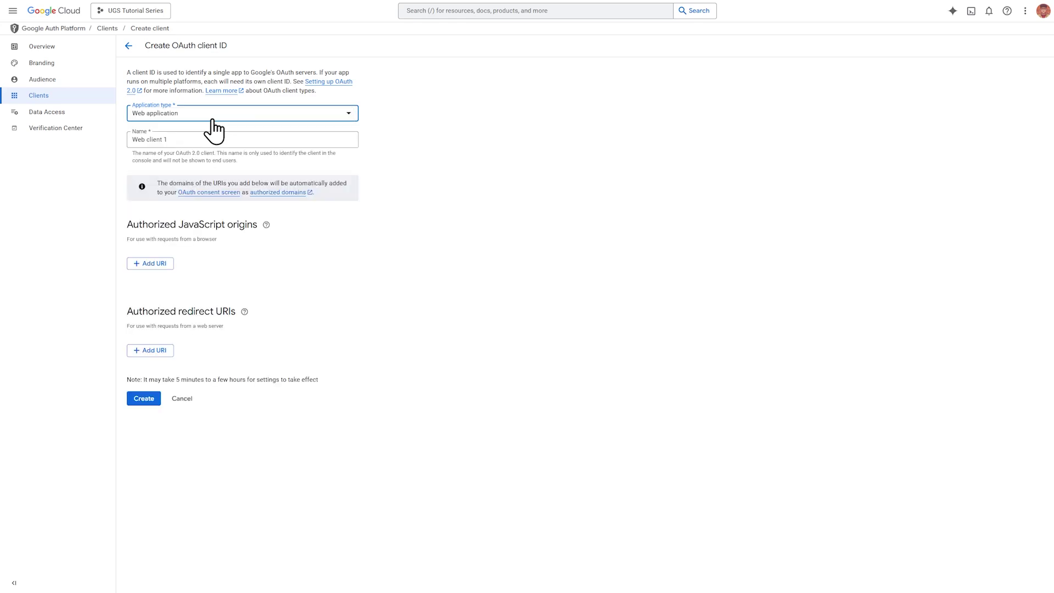
triple_click(192, 142)
type("UGS Tutorial Series Web")
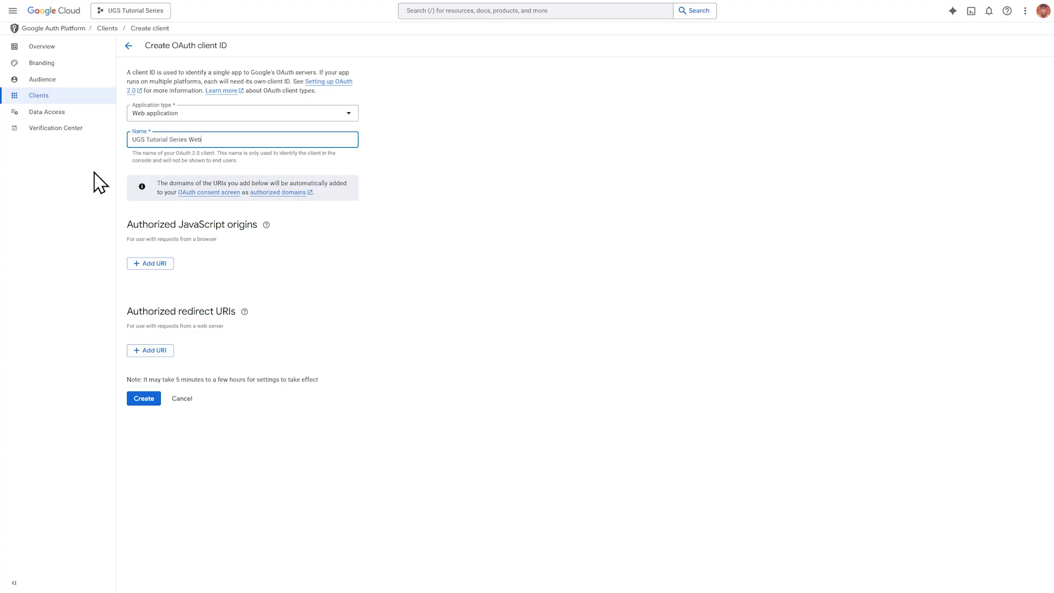
left_click(144, 399)
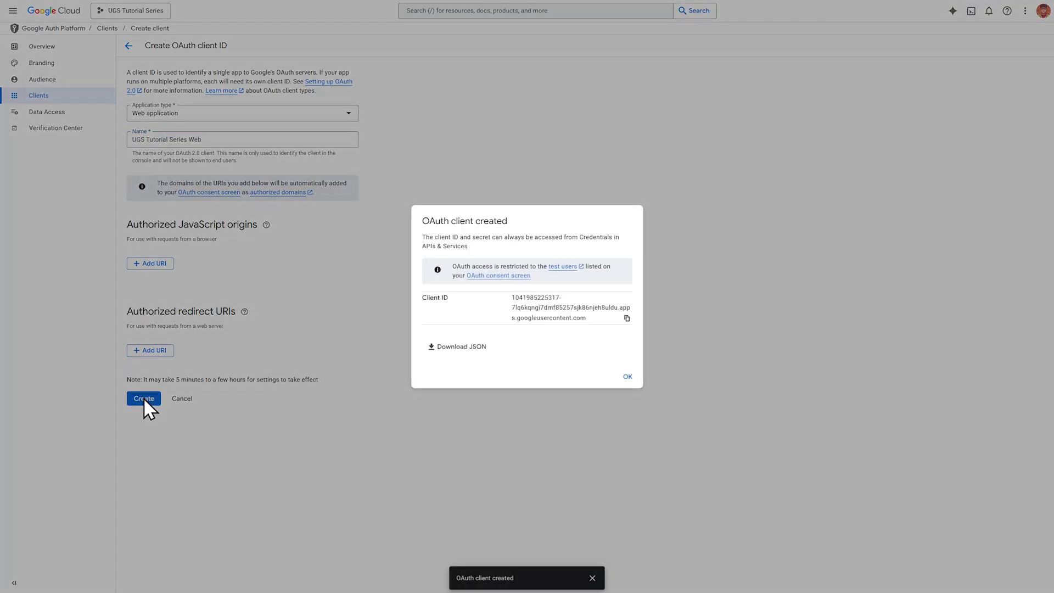
left_click(628, 378)
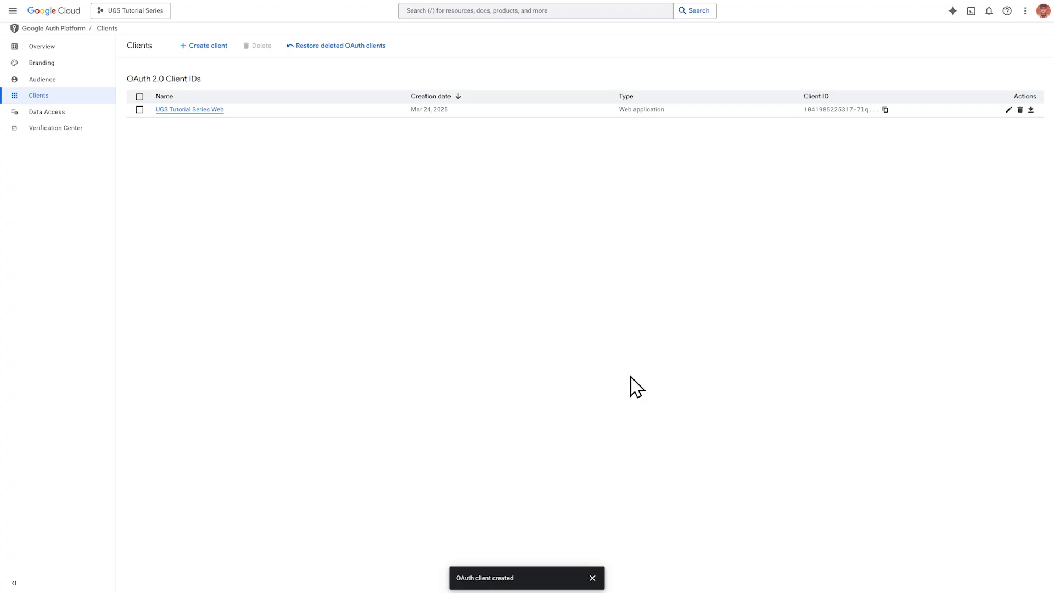
Step: Save a game server credential linked to the UGS Tutorial Series Web client, then return to Configuration
left_click(87, 9)
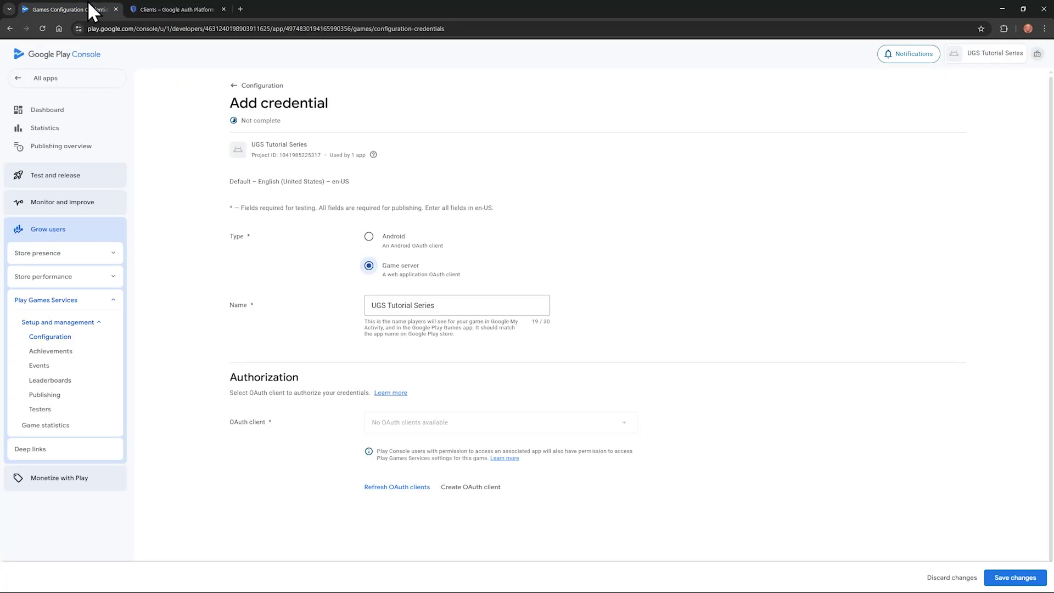
left_click(393, 494)
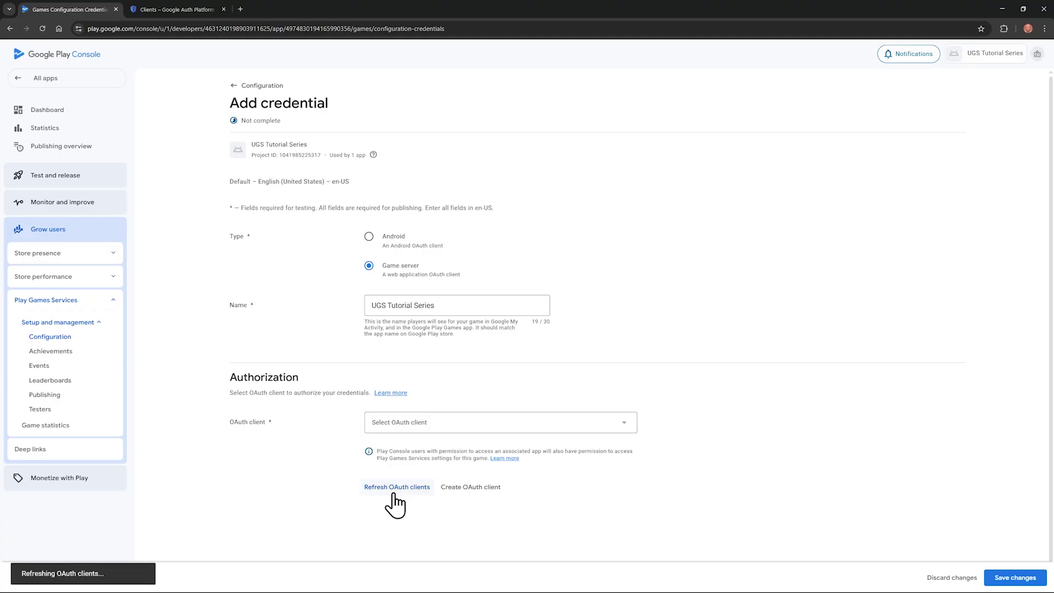
left_click(502, 429)
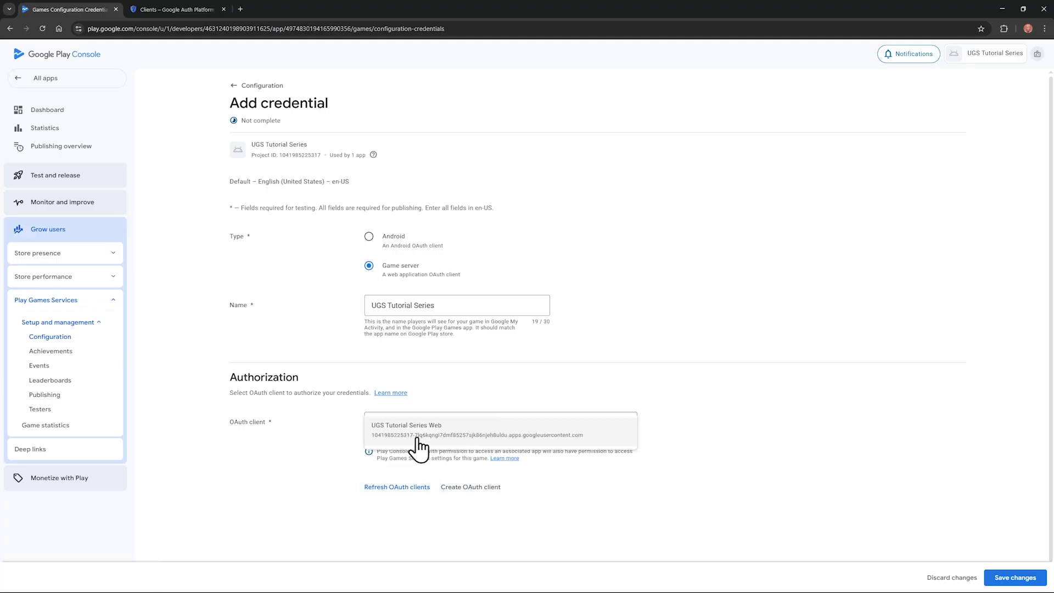
left_click(432, 432)
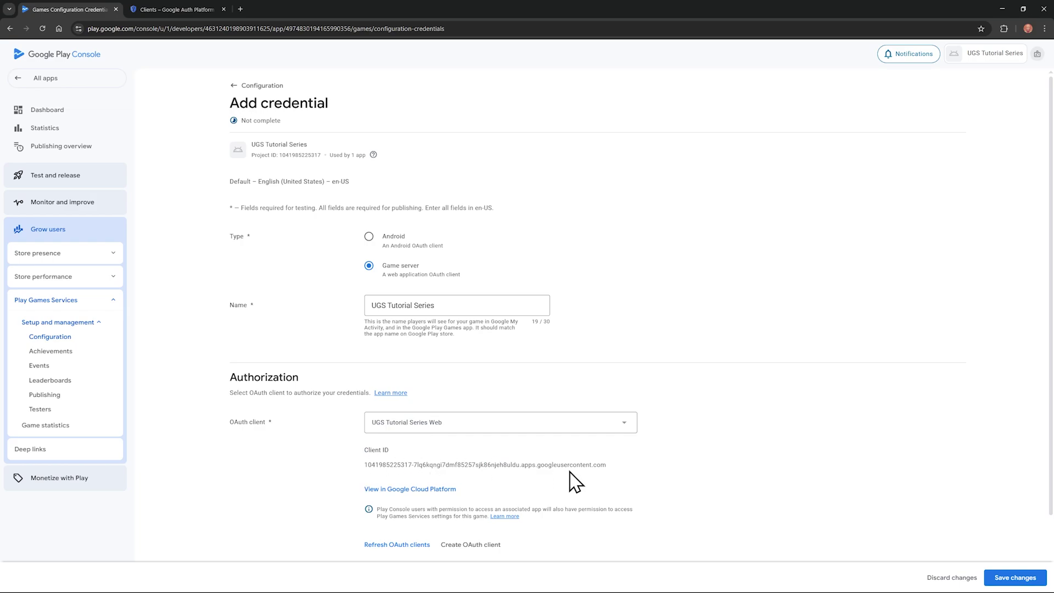
scroll(582, 465, "down", 1)
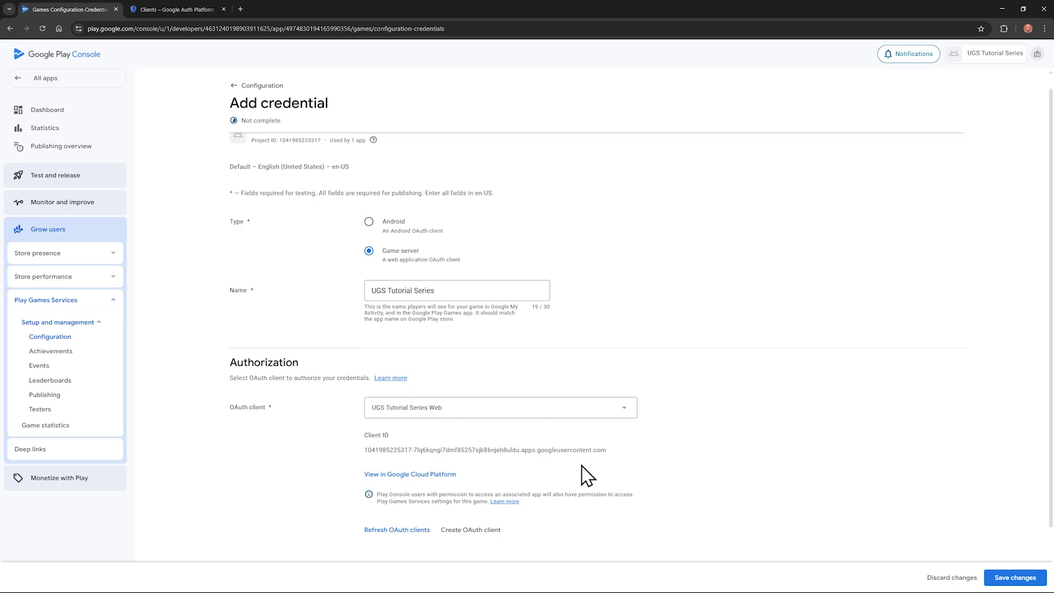
left_click(1012, 576)
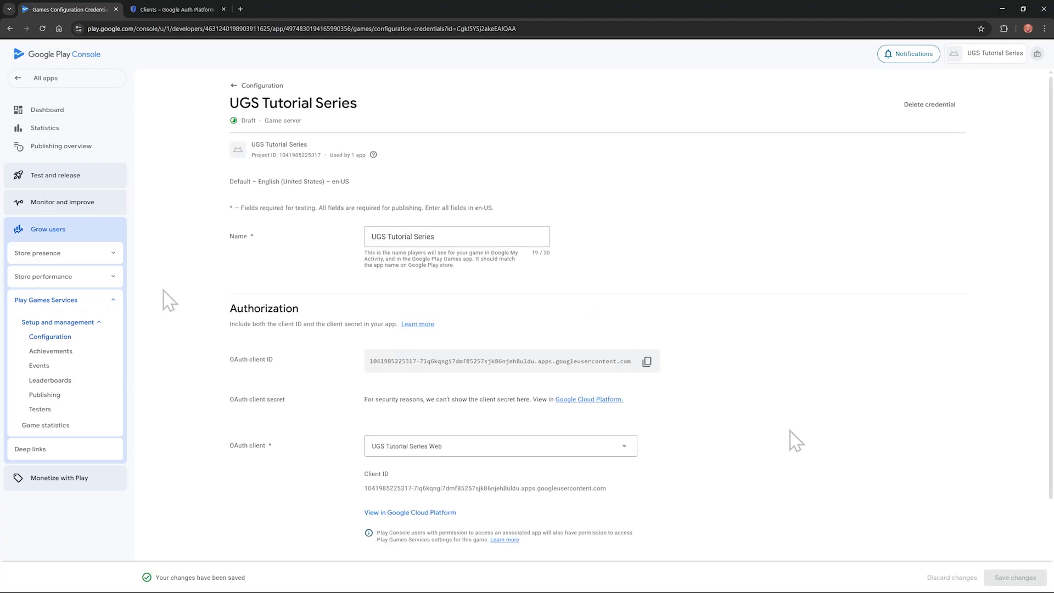
left_click(49, 341)
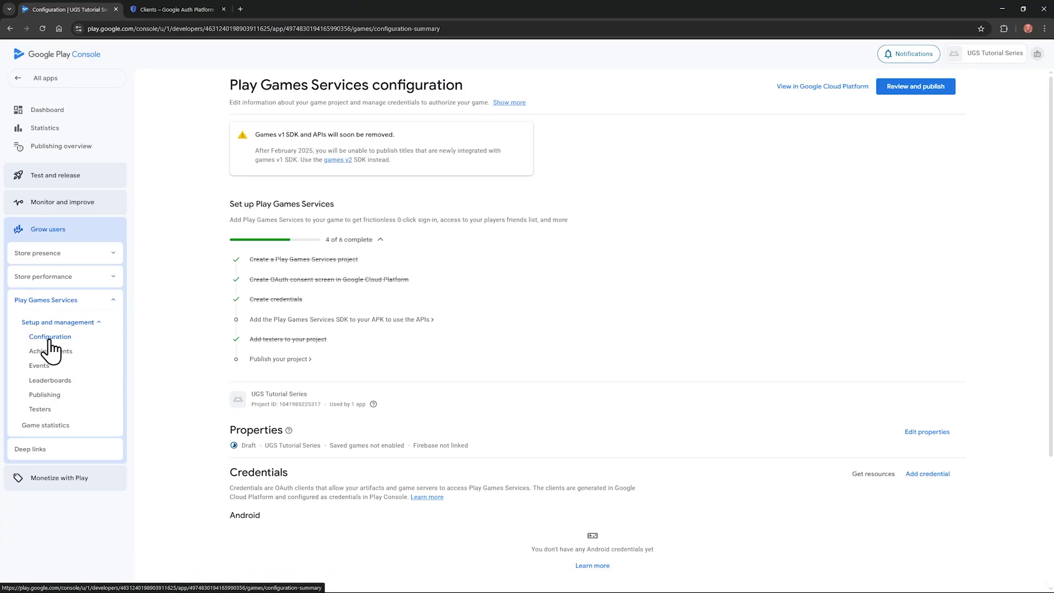
scroll(295, 355, "down", 1)
scroll(295, 356, "down", 2)
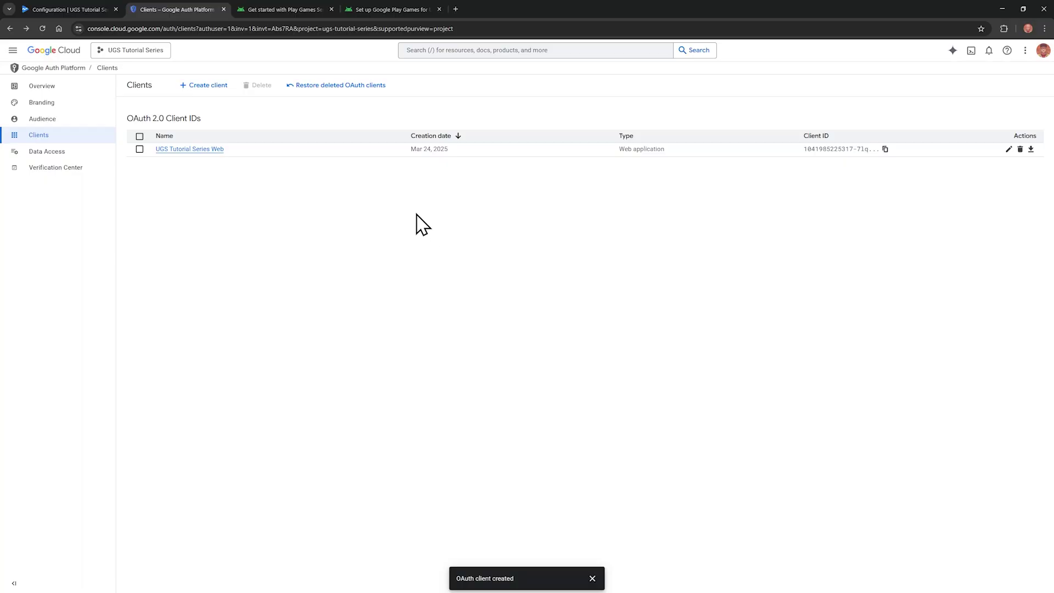
Step: Start a new Android-type OAuth client named 'UGS Tutorial Series Android'
left_click(205, 87)
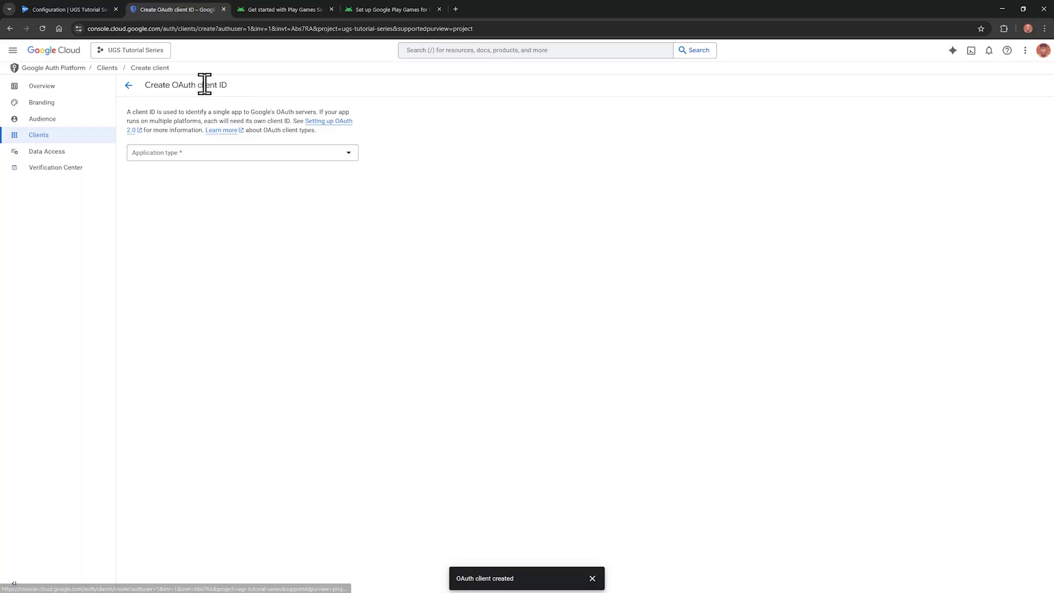
left_click(267, 152)
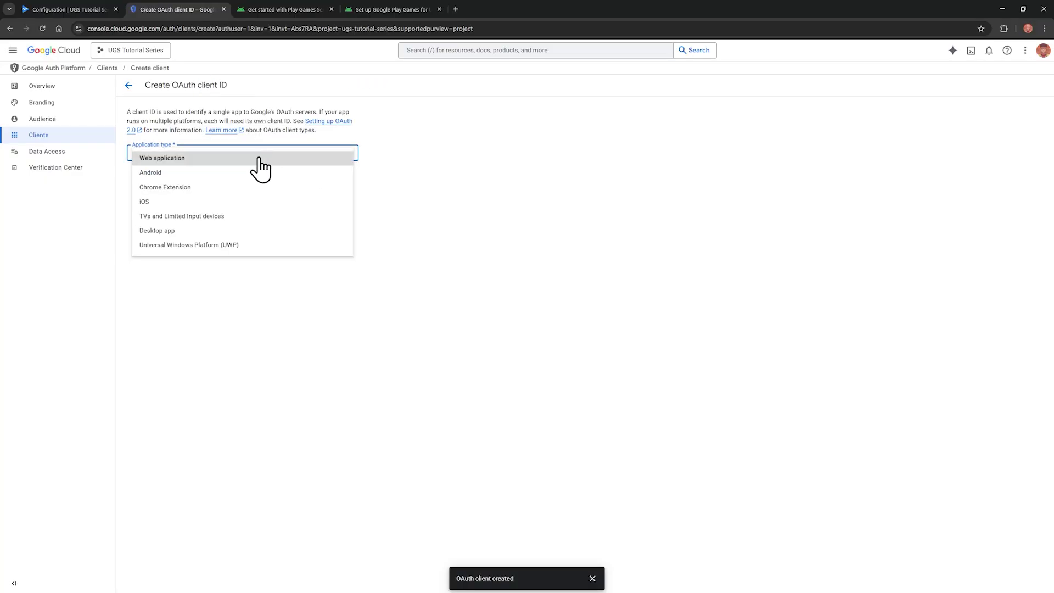
left_click(241, 173)
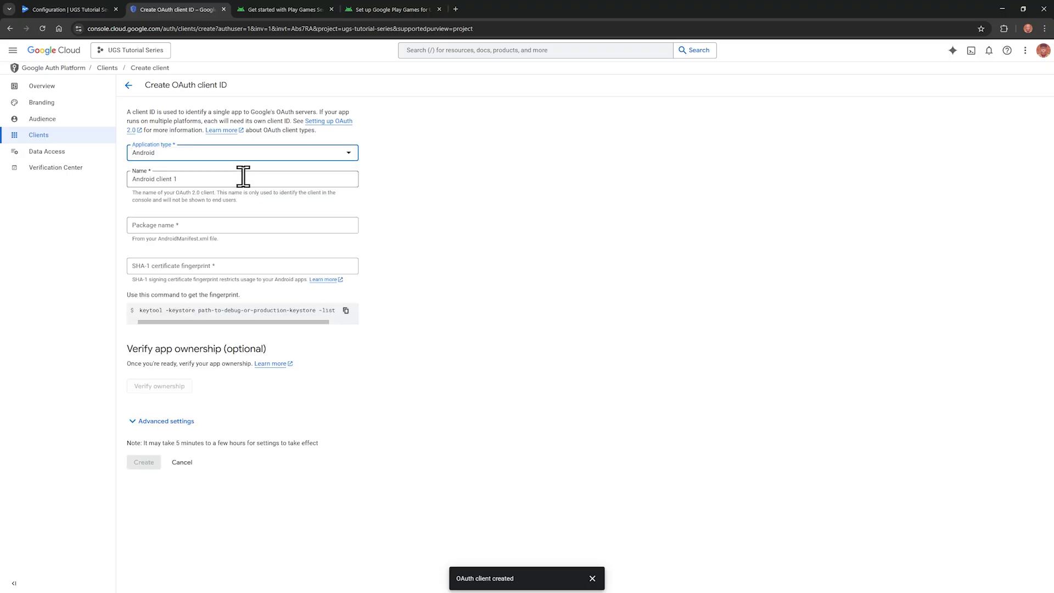
triple_click(244, 178)
type("UGS Tutorial Series")
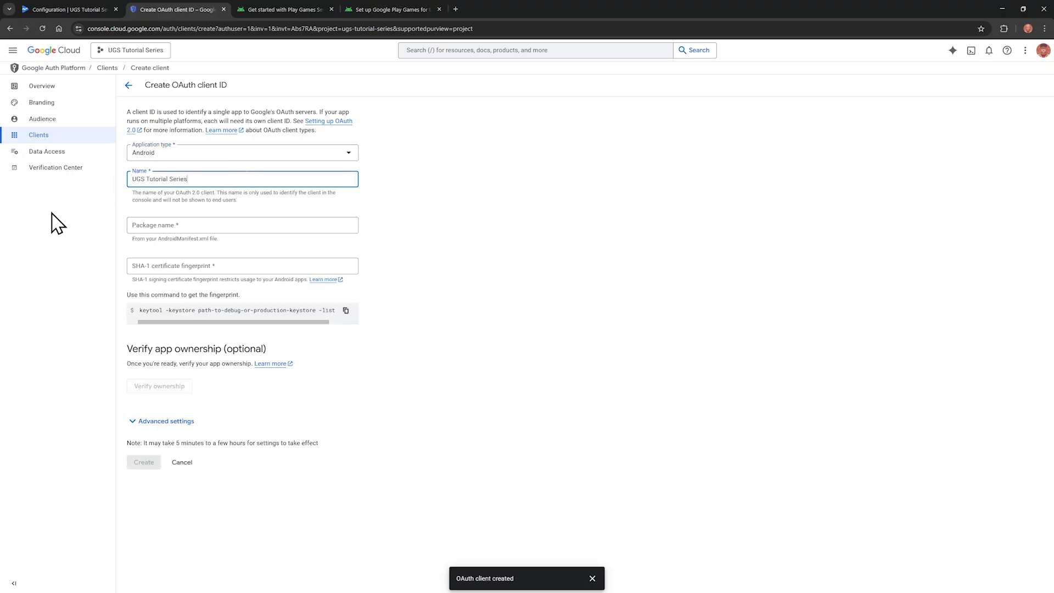
type(" Android")
Step: Enter the package name com.unitytutorials.ugstutorialseries and view the keytool command box
left_click(141, 228)
type("com.unitytutorials.unity")
key("BackSpace")
key("BackSpace")
key("BackSpace")
key("BackSpace")
type("gstutorialseries")
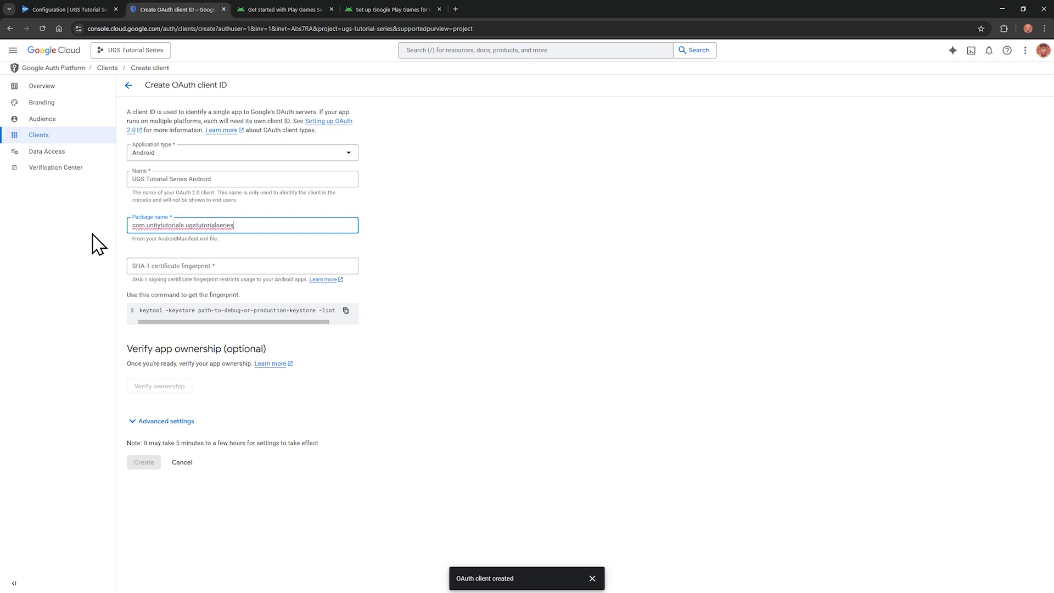
left_click(97, 252)
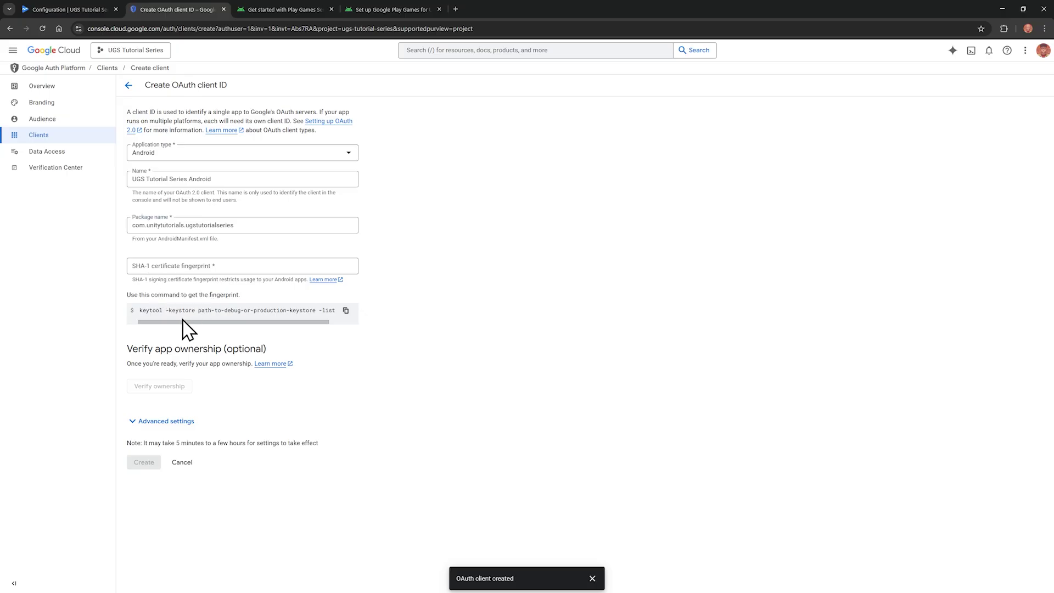
left_click_drag(183, 322, 240, 327)
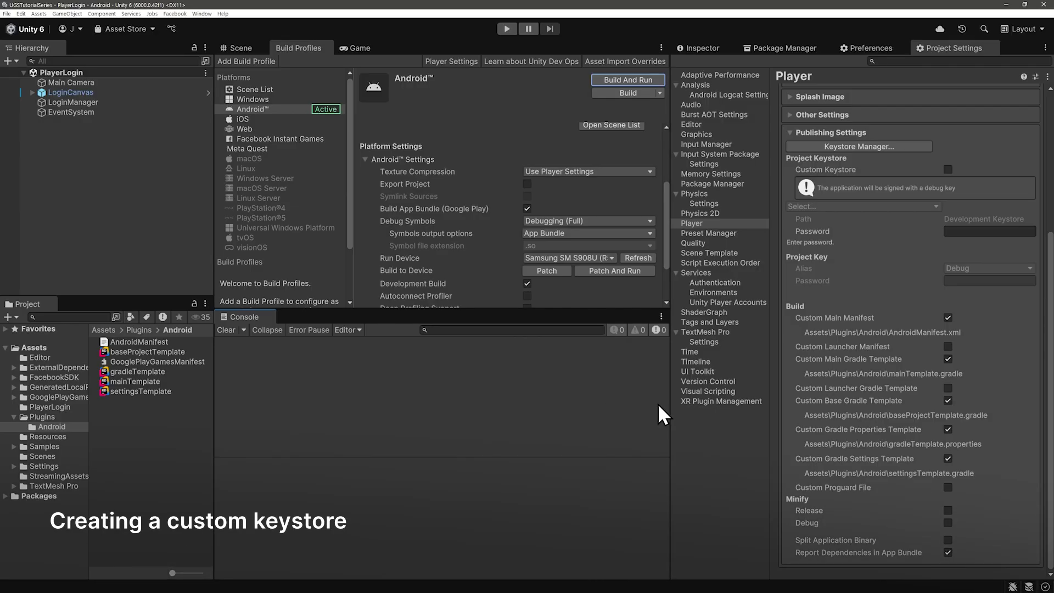
Step: Drag the splitter left to widen Project Settings beside the Build Profiles panel
left_click_drag(670, 411, 587, 409)
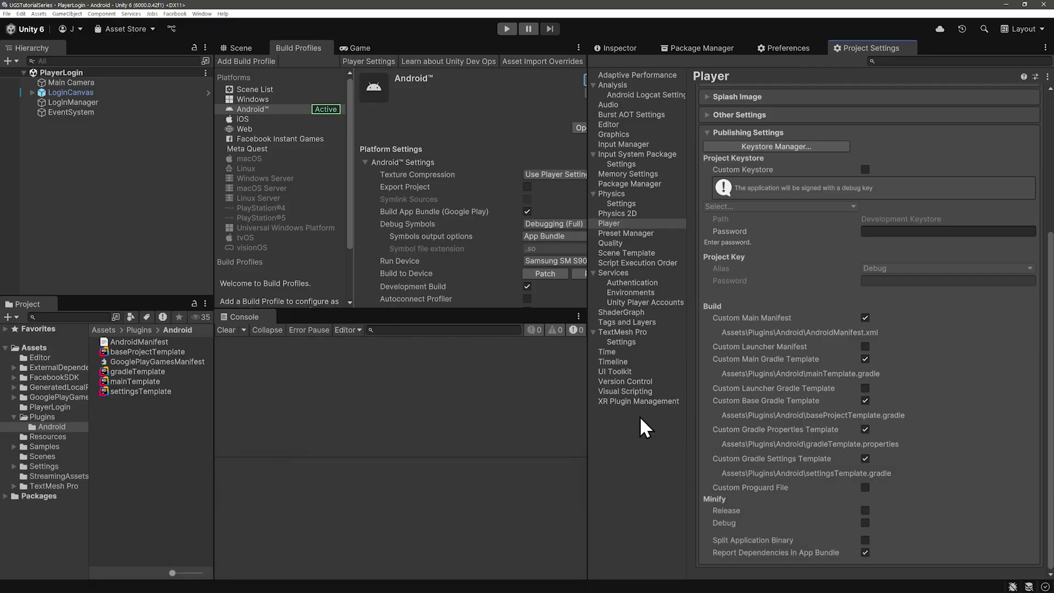
Step: In Keystore Manager, create a new keystore in the dedicated location, saved as ugstutorial.keystore
left_click(821, 146)
left_click_drag(428, 120, 574, 134)
left_click(430, 160)
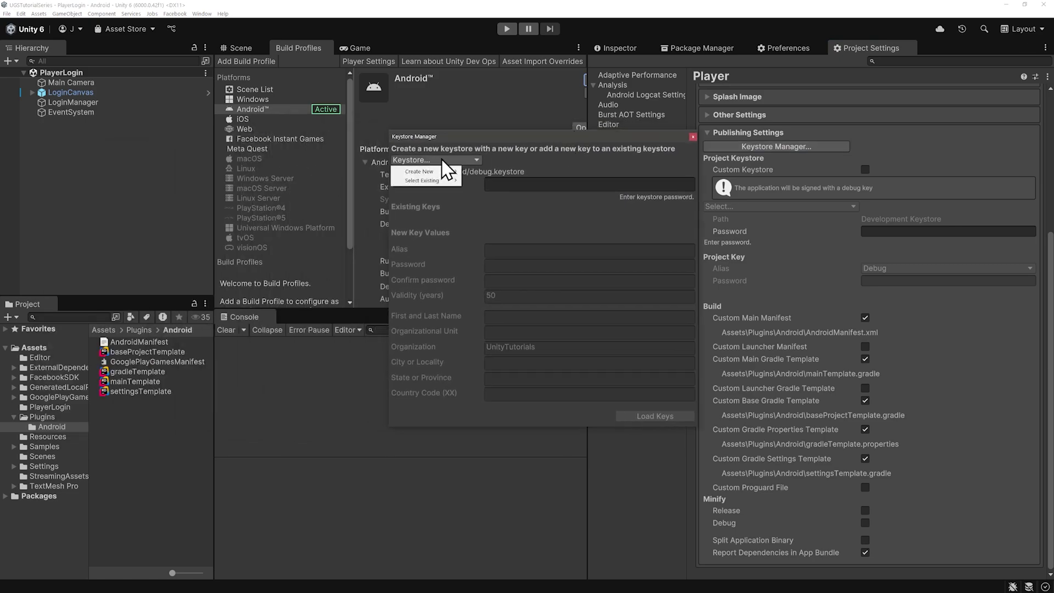
mouse_move(439, 174)
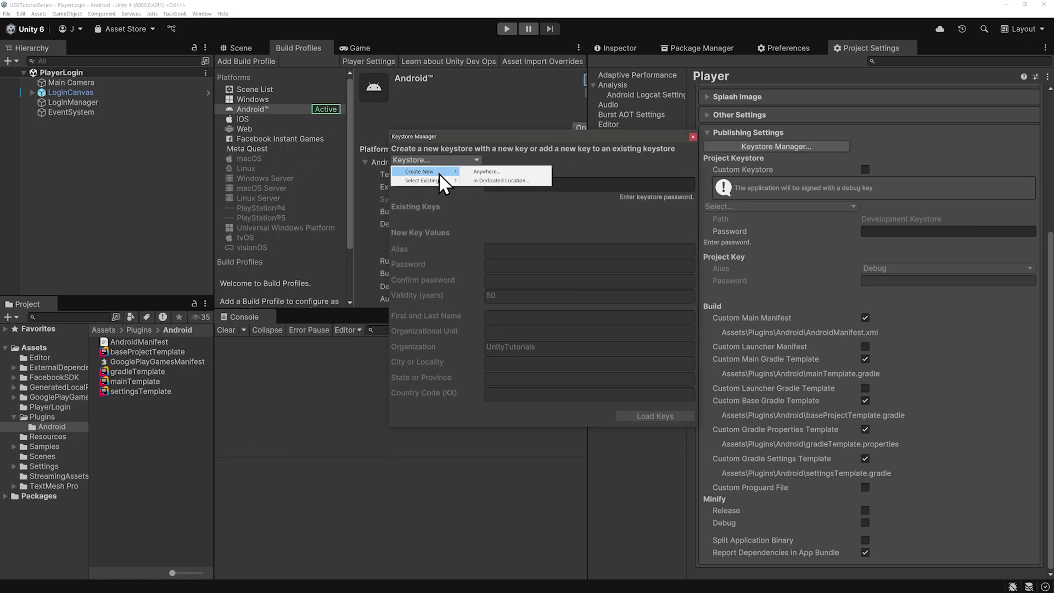
left_click(502, 180)
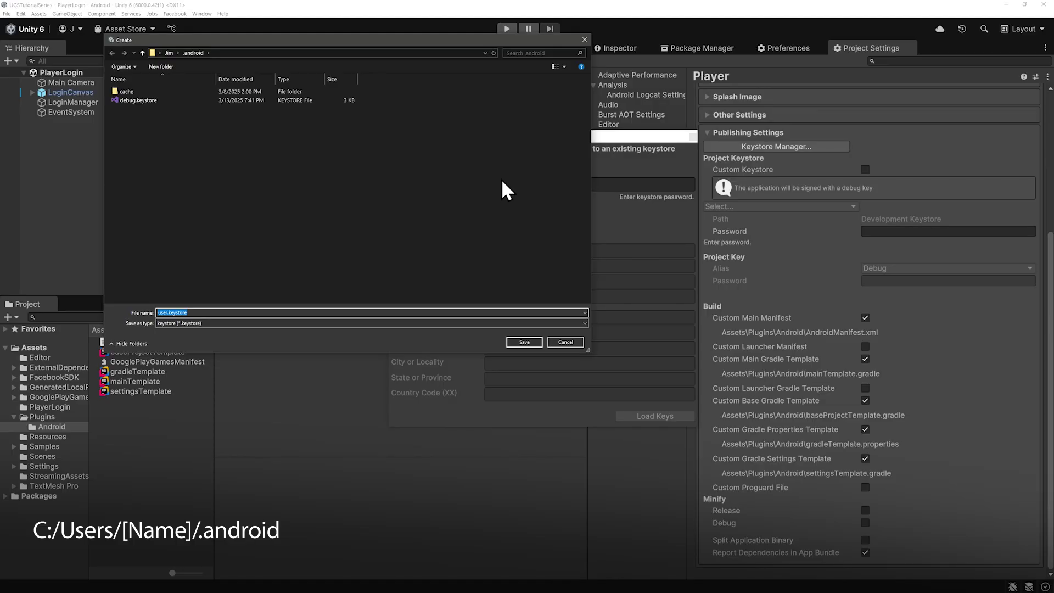
double_click(164, 312)
type("ugstutorial")
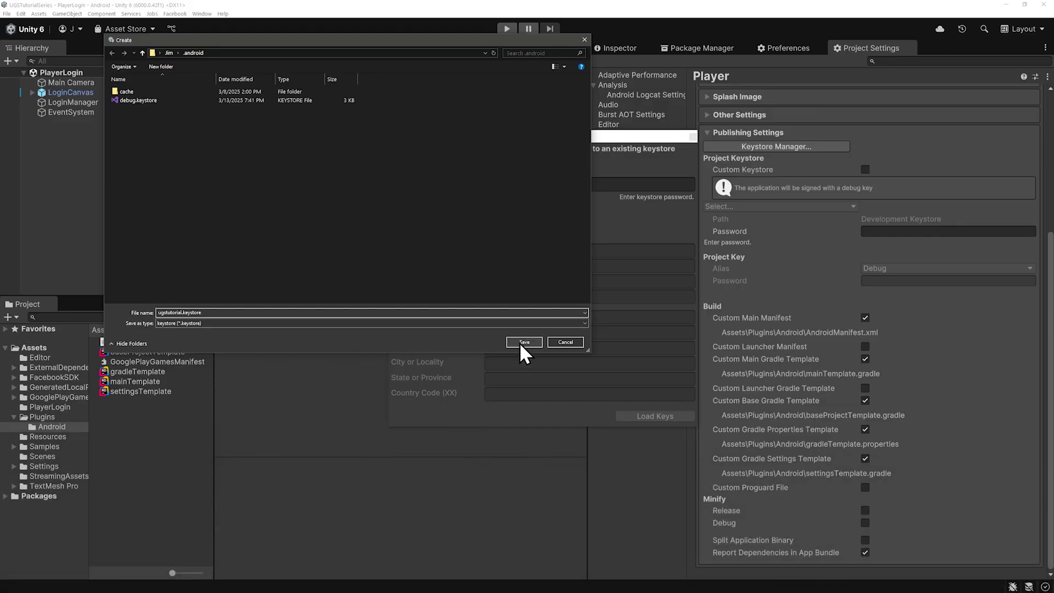
left_click(521, 342)
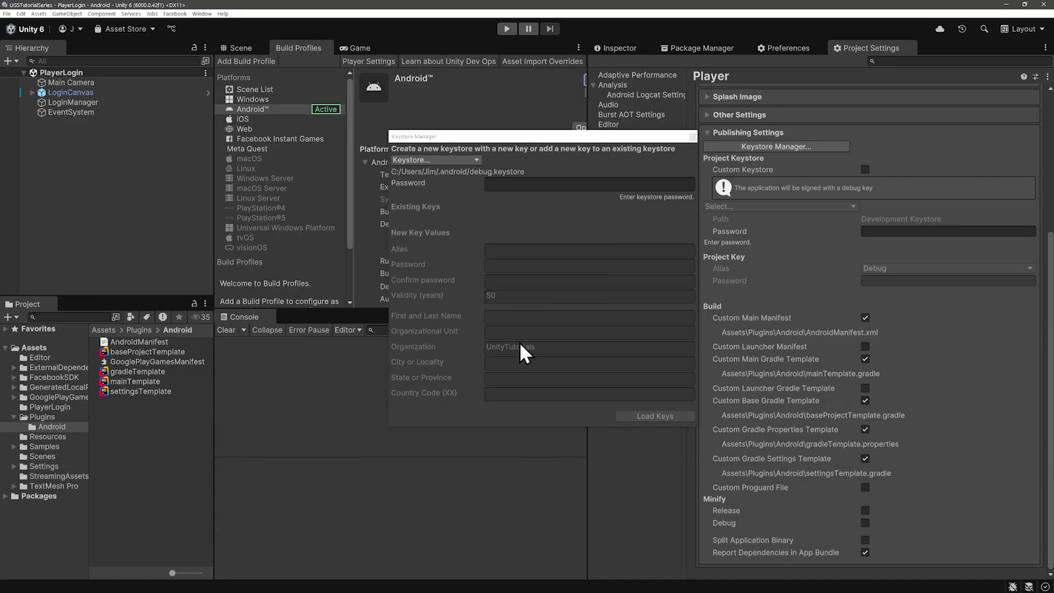
Step: Enter and confirm the keystore password, plus a new key alias with its confirmed password
left_click(504, 183)
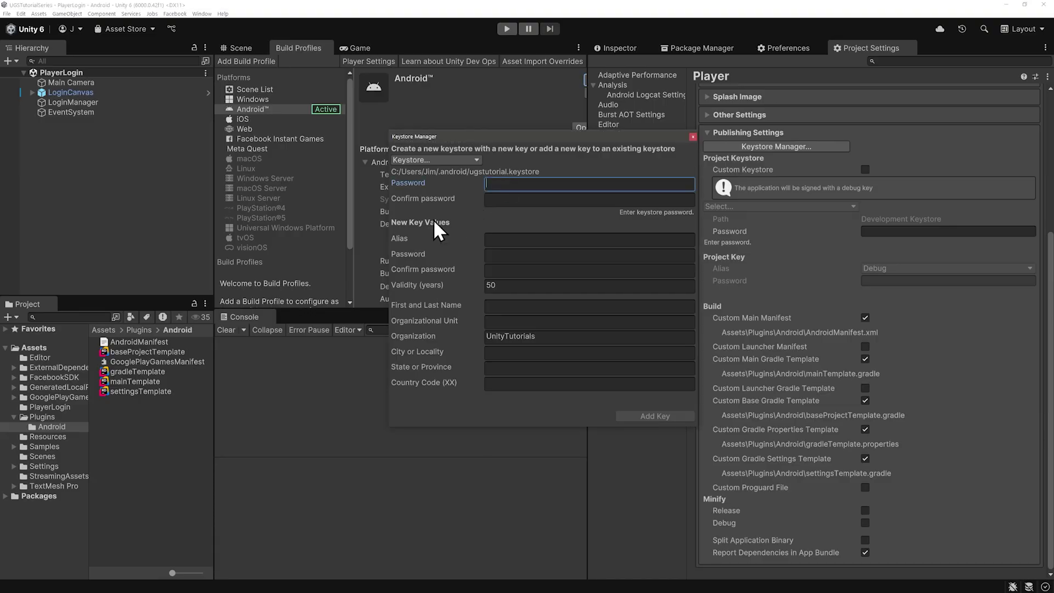
type("*******")
key("Tab")
type("*******")
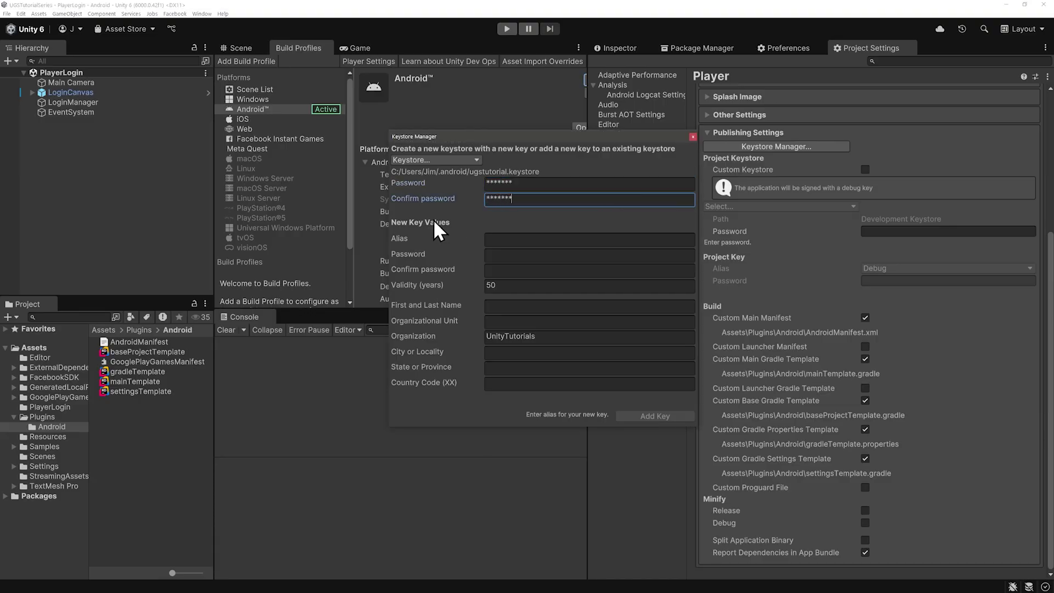
left_click(495, 240)
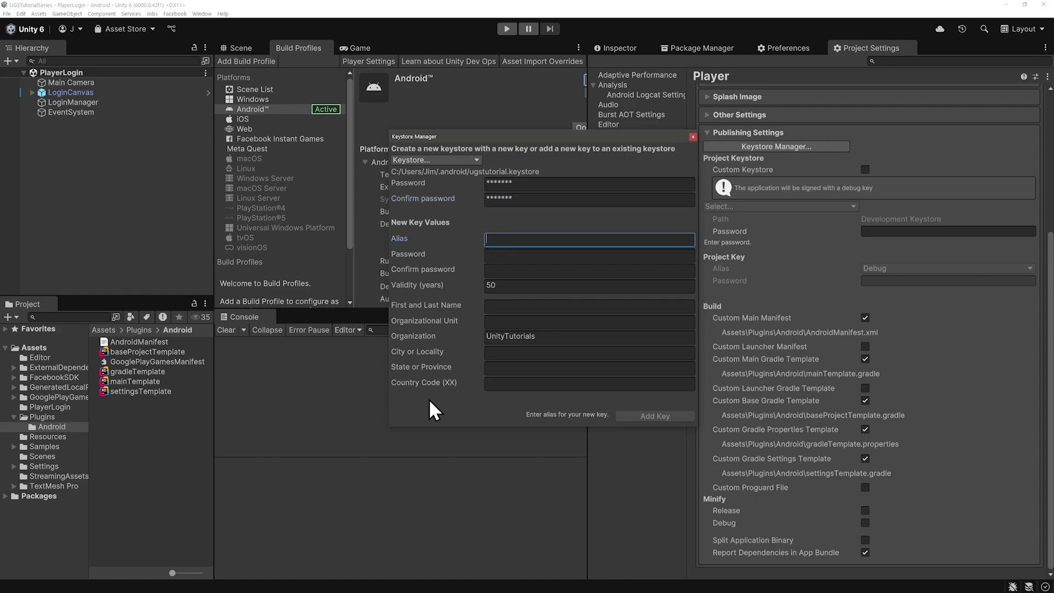
type("jim")
key("Tab")
type("*******")
key("Tab")
type("*******")
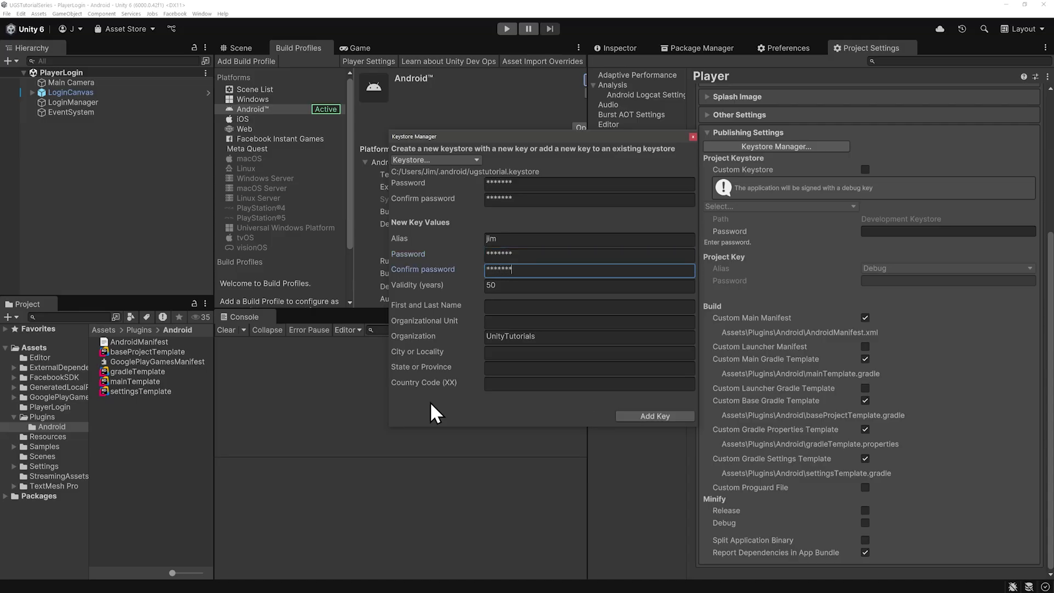
Step: Add the key, use it for the project, then enter the keystore password and choose the alias
left_click(646, 418)
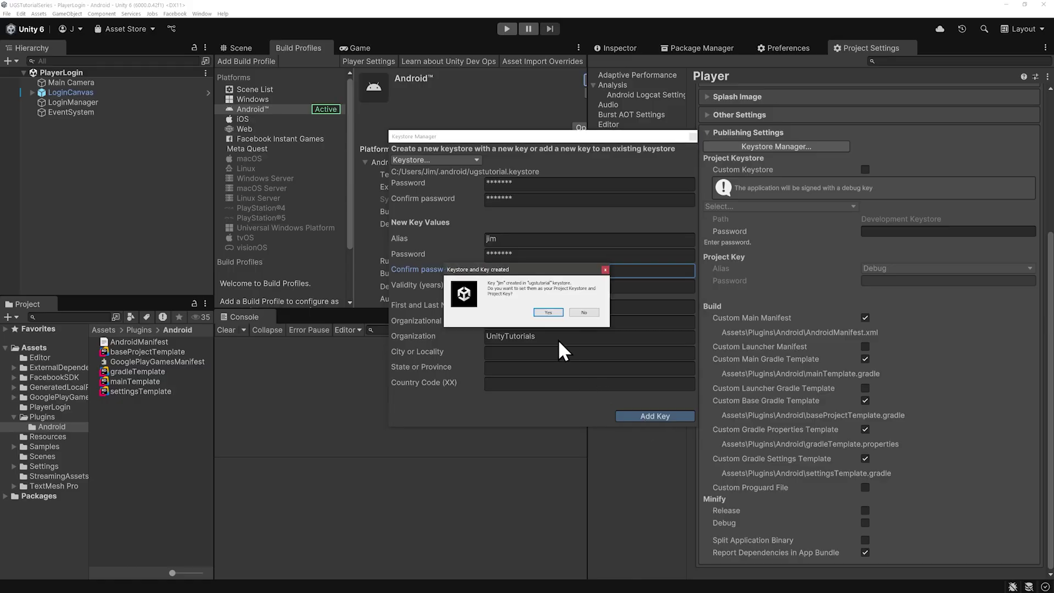
left_click(549, 313)
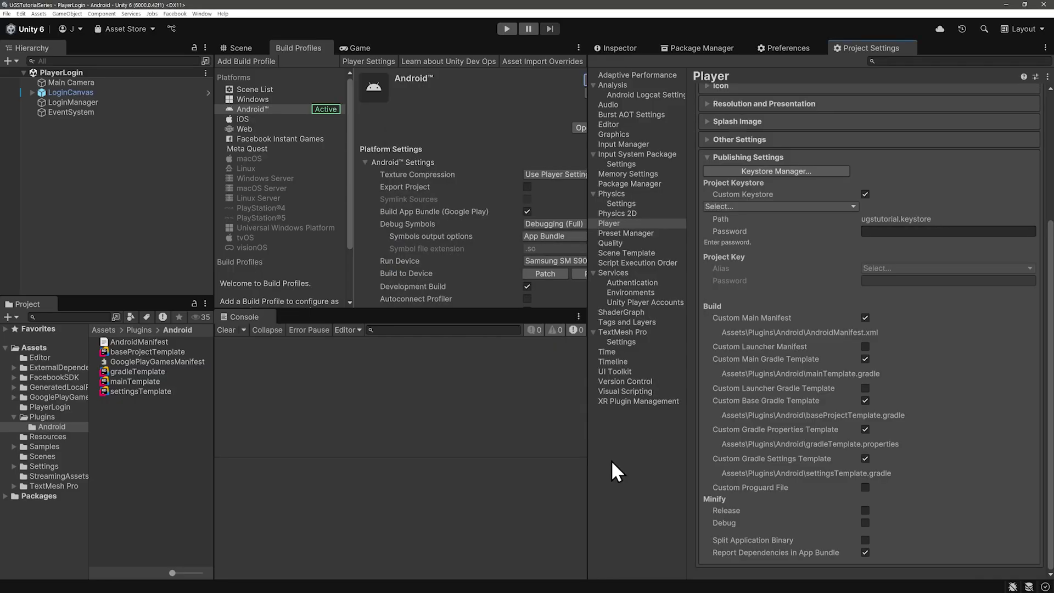
left_click(873, 231)
type("123")
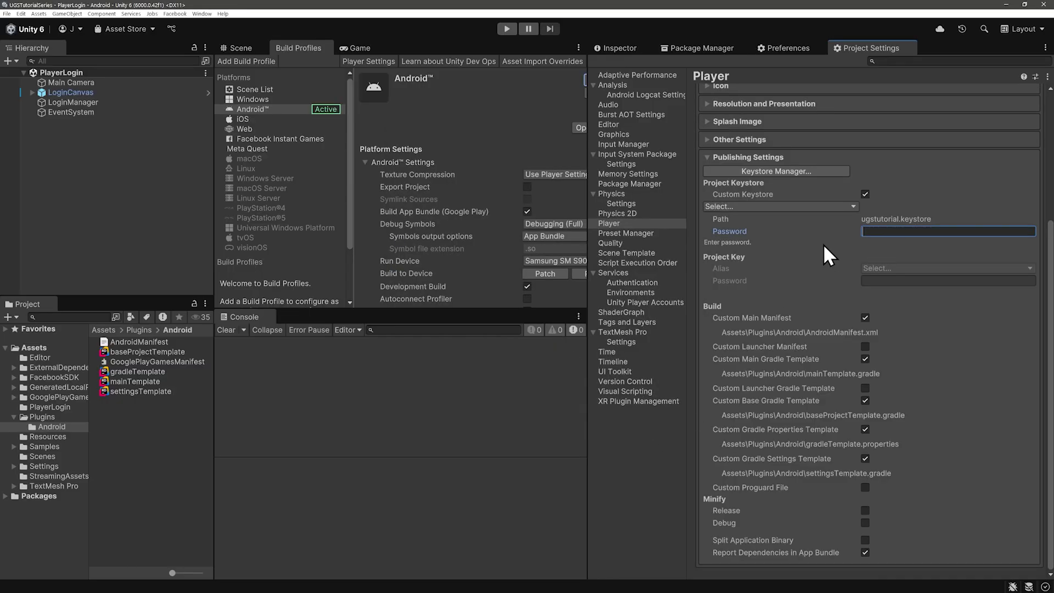
type("4567")
left_click(884, 268)
left_click(885, 278)
left_click(881, 281)
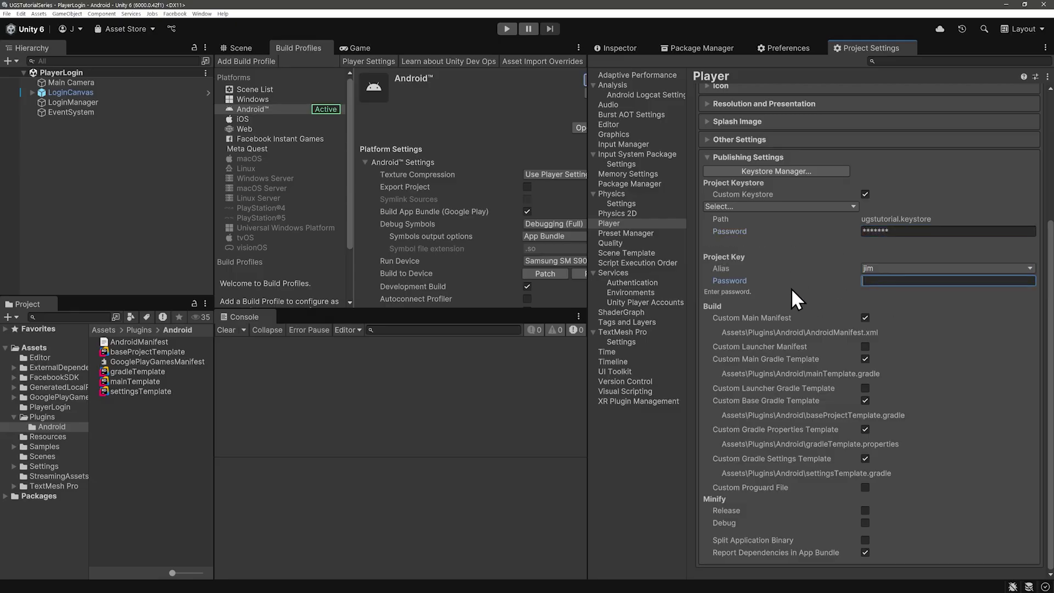
type("1234567")
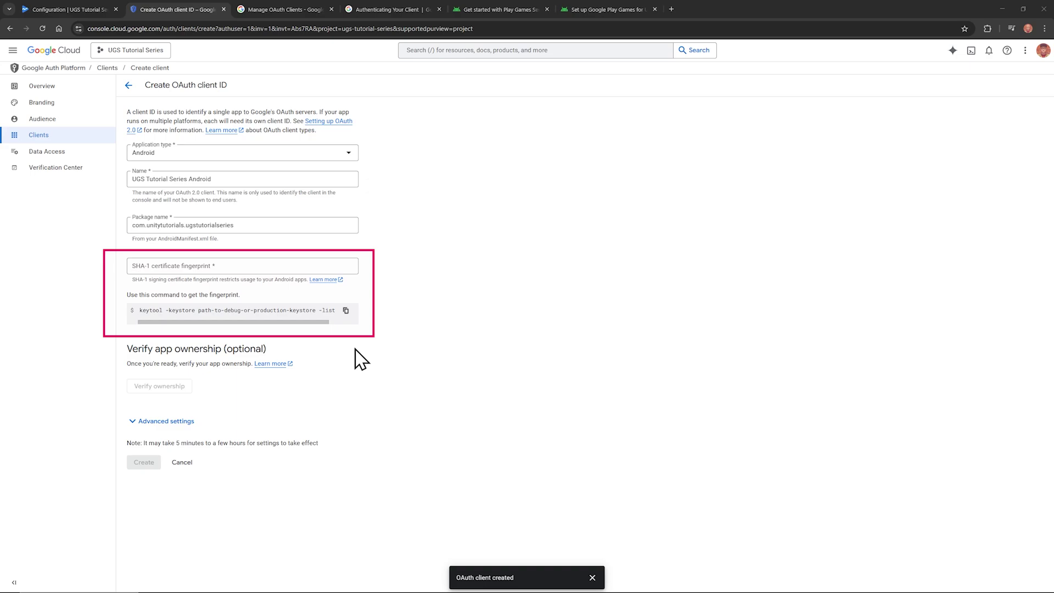
Step: Copy the keytool SHA-1 fingerprint command from the Android client form
left_click(346, 311)
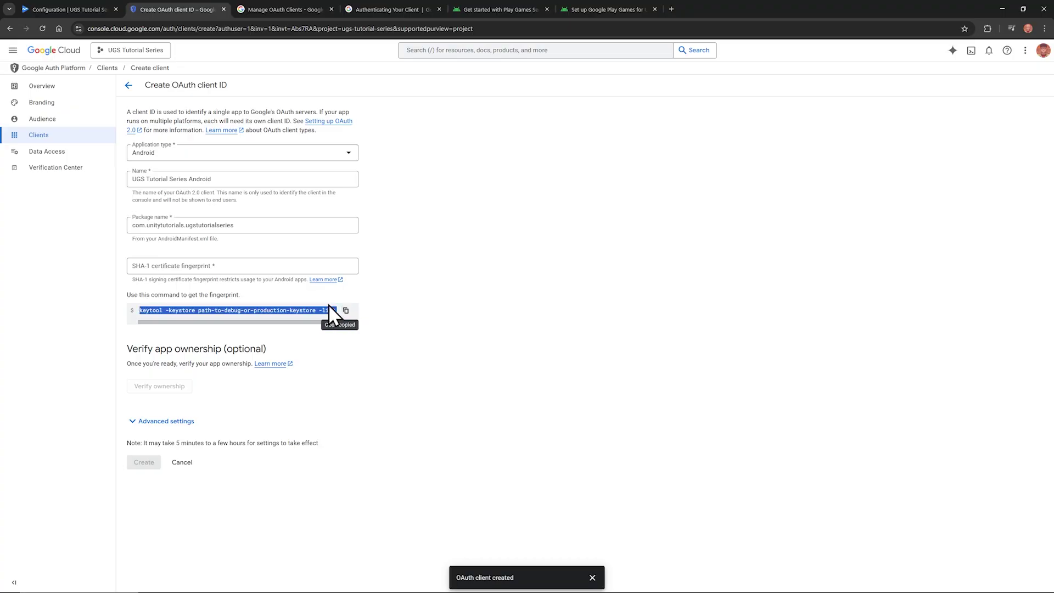
key("alt+Tab")
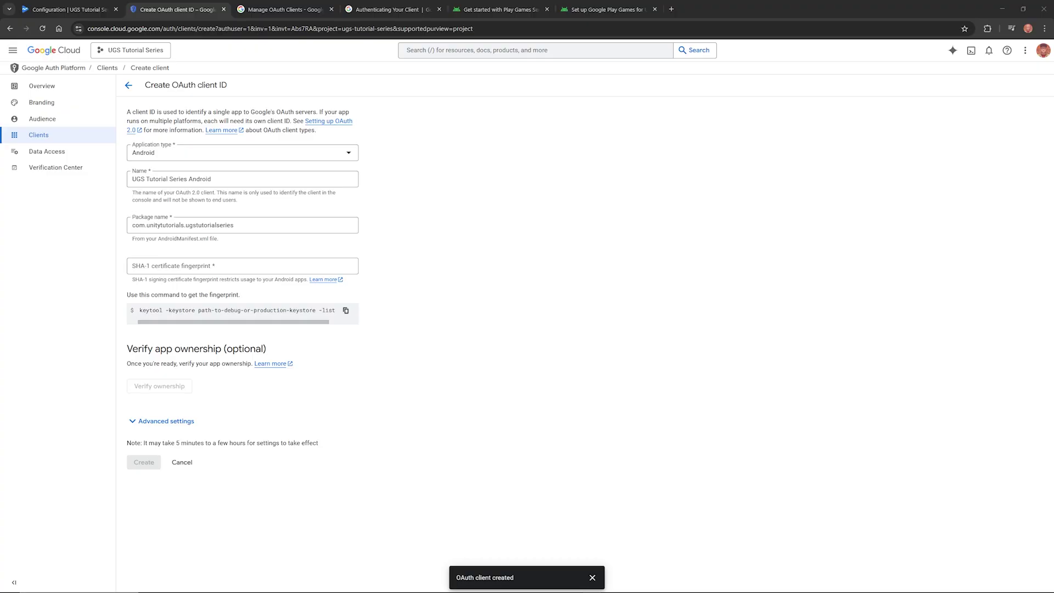
Step: Check the keystore path in the notes against the .android folder's full path
left_click_drag(549, 592, 791, 159)
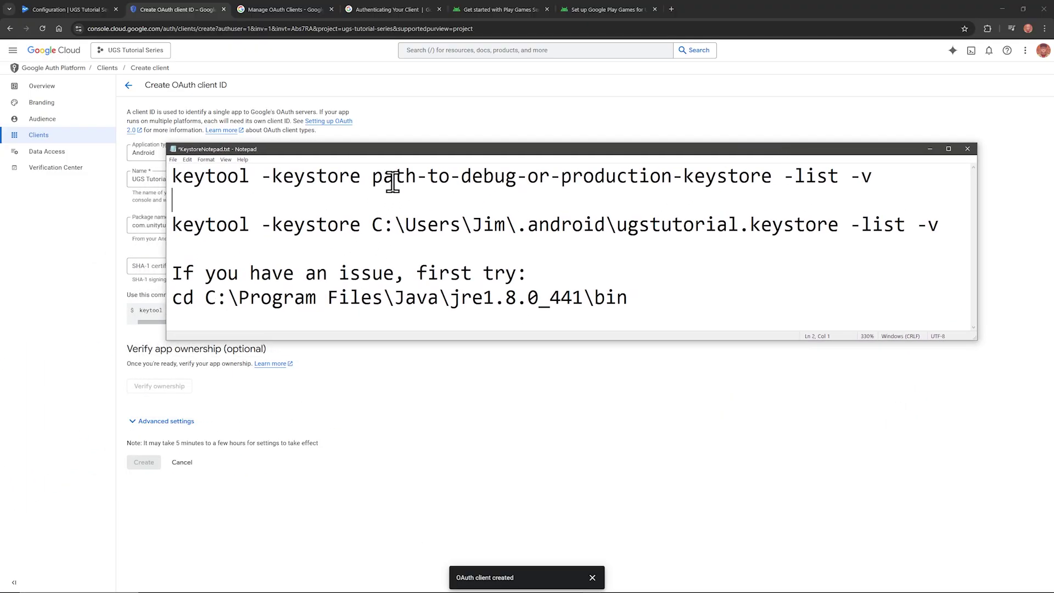
left_click_drag(367, 152, 324, 167)
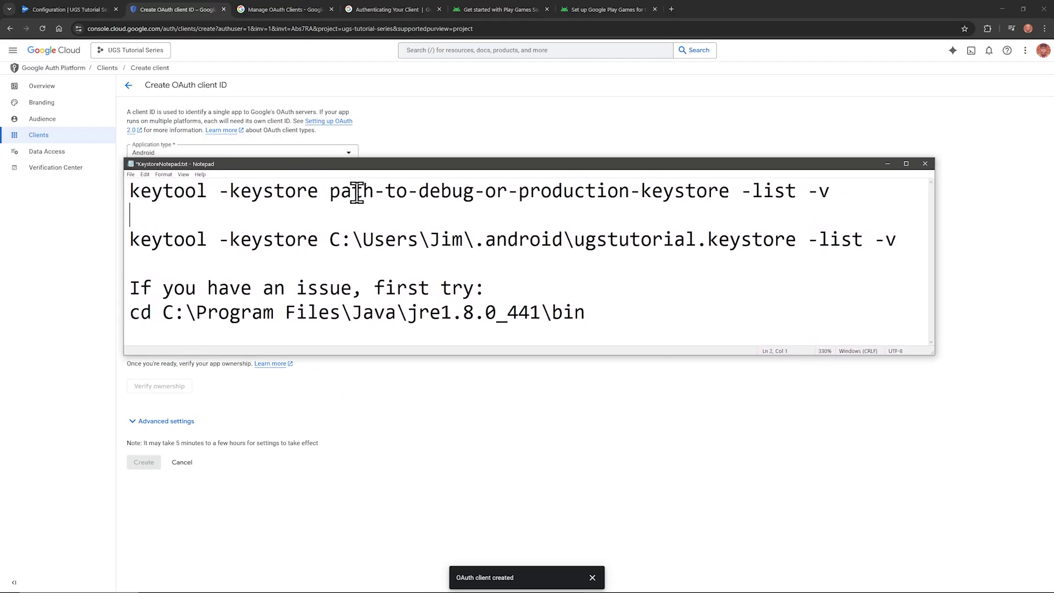
left_click_drag(330, 191, 728, 189)
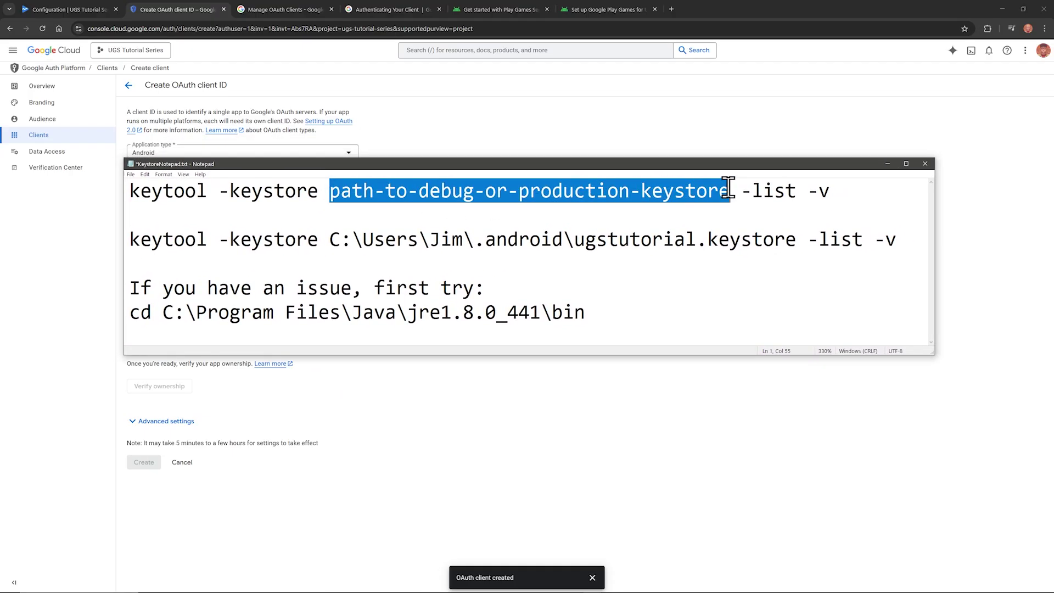
left_click_drag(330, 240, 797, 239)
key("alt+Tab")
left_click_drag(453, 274, 511, 291)
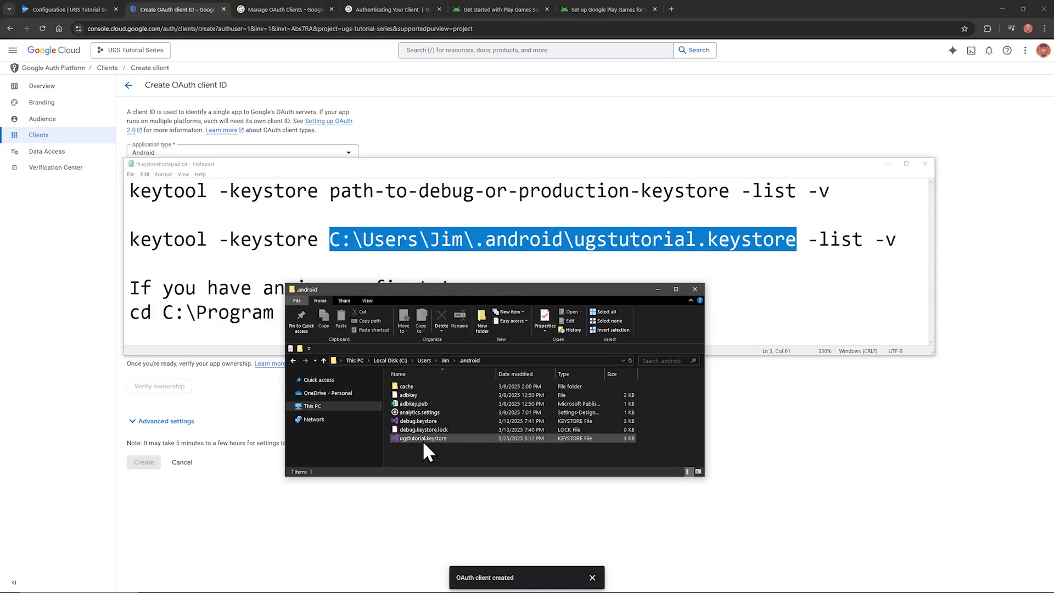
left_click(499, 357)
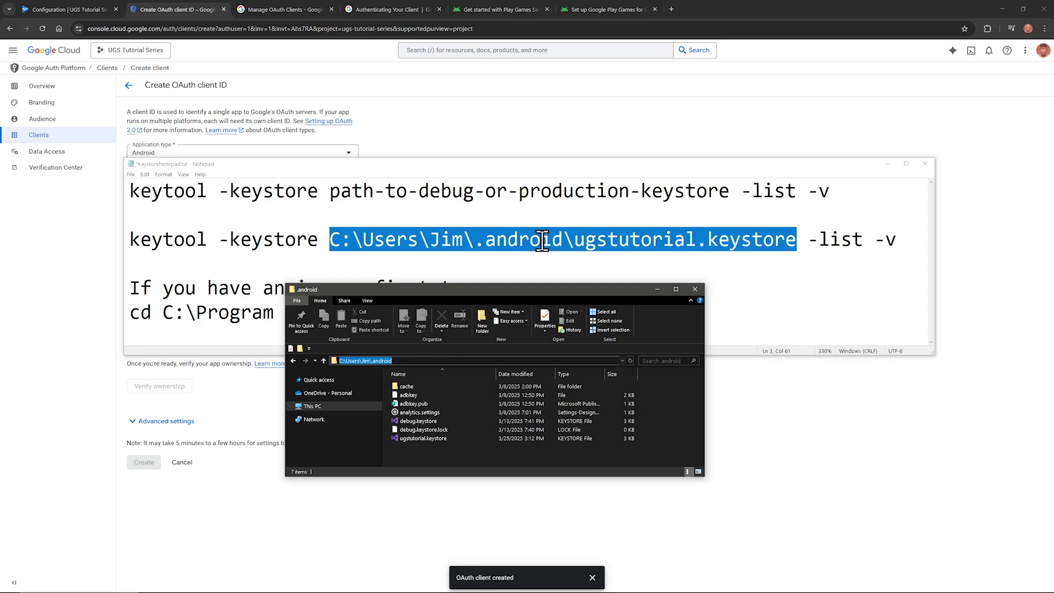
left_click(657, 290)
Step: Select line 3's full keytool -list -v command for ugstutorial.keystore and open Windows search
left_click(620, 258)
left_click_drag(901, 240, 115, 245)
key("super")
Step: Launch Command Prompt, run keytool on ugstutorial.keystore, and copy the SHA1 fingerprint
type("com")
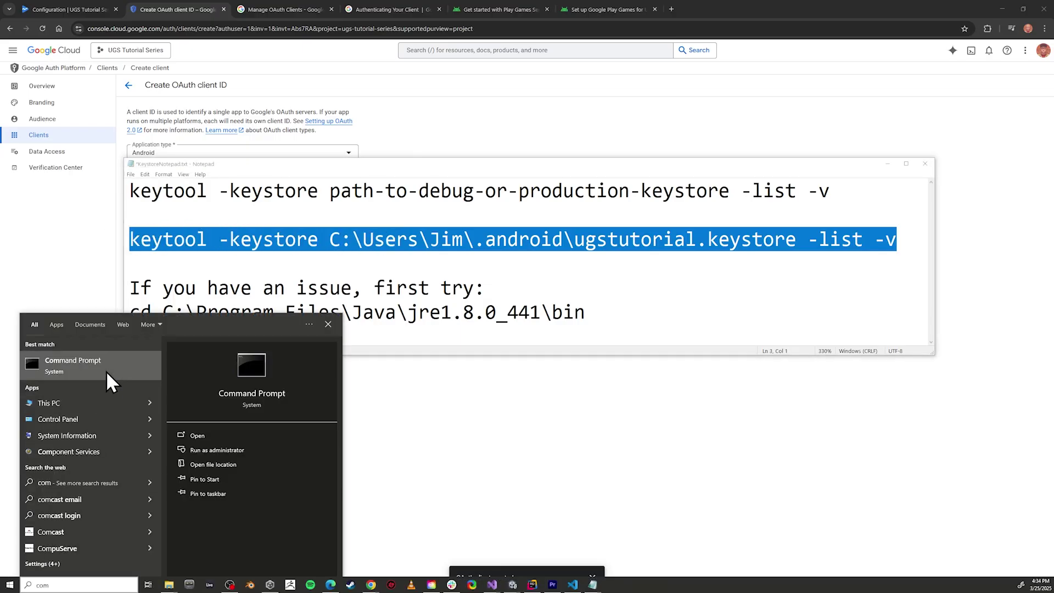
left_click(106, 370)
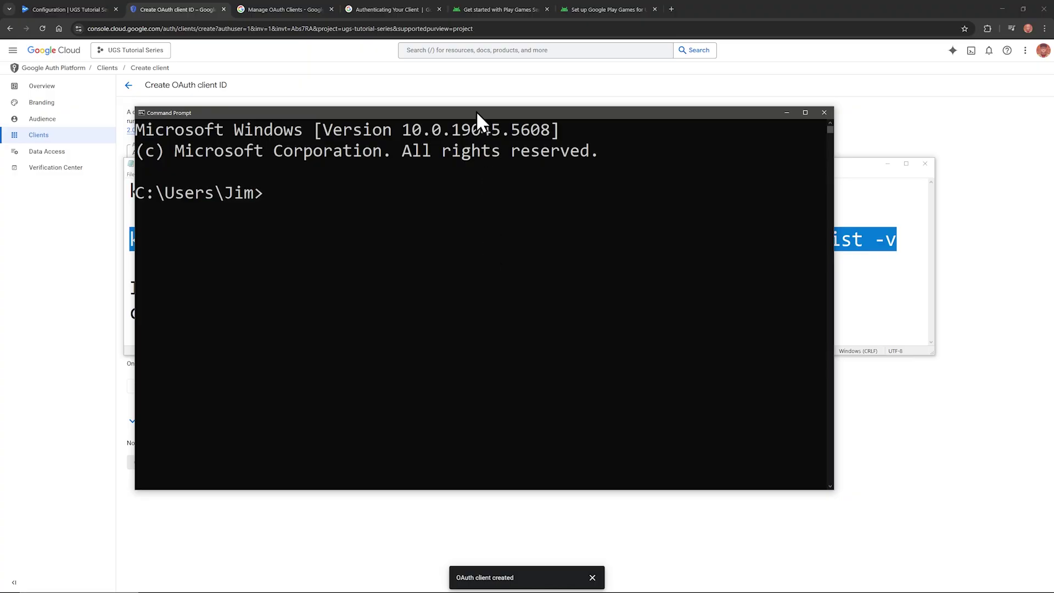
key("ctrl+v")
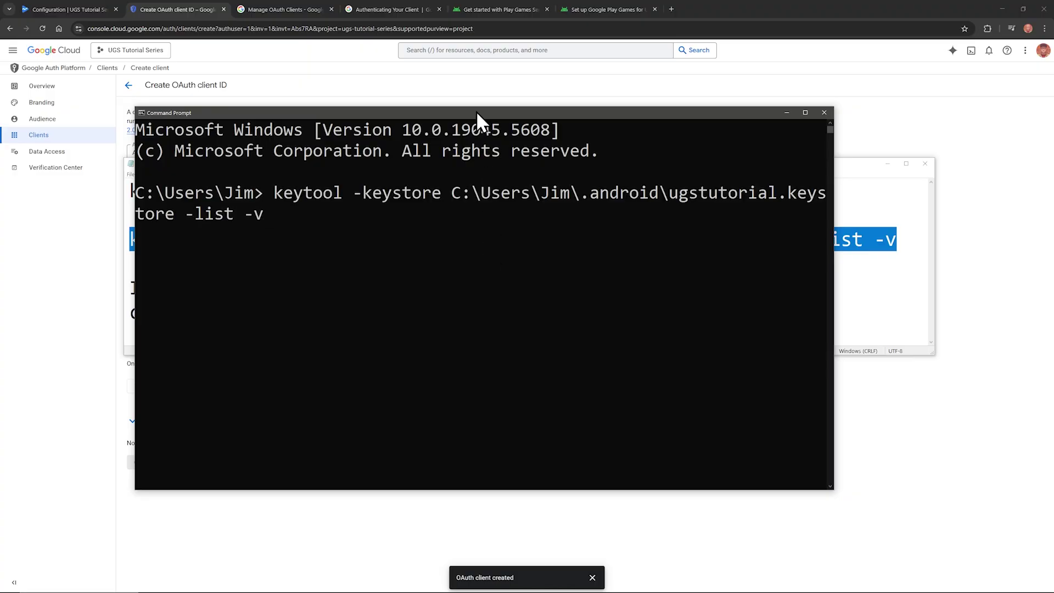
key("Return")
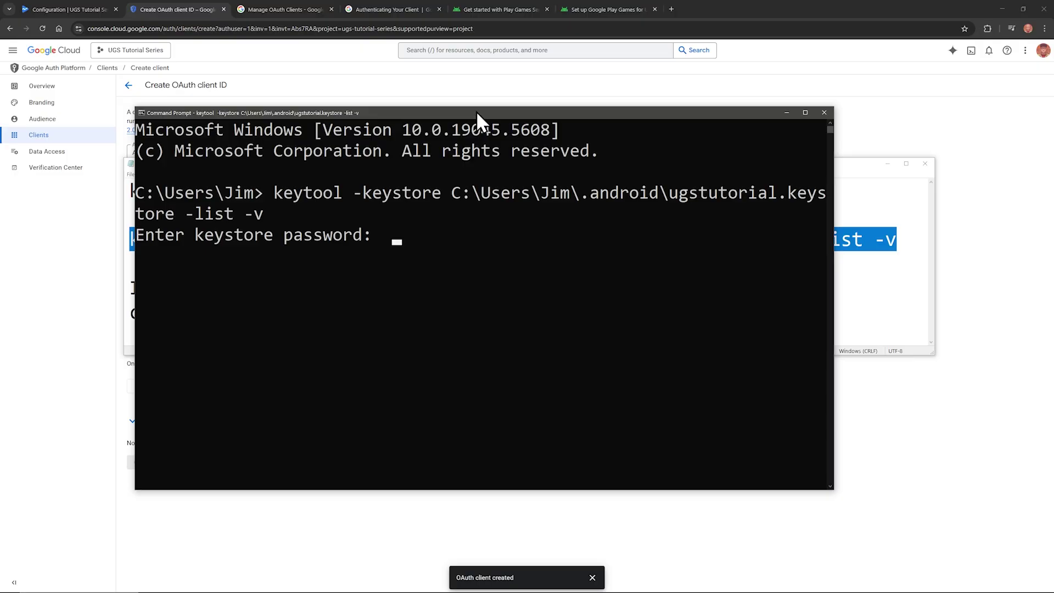
key("Return")
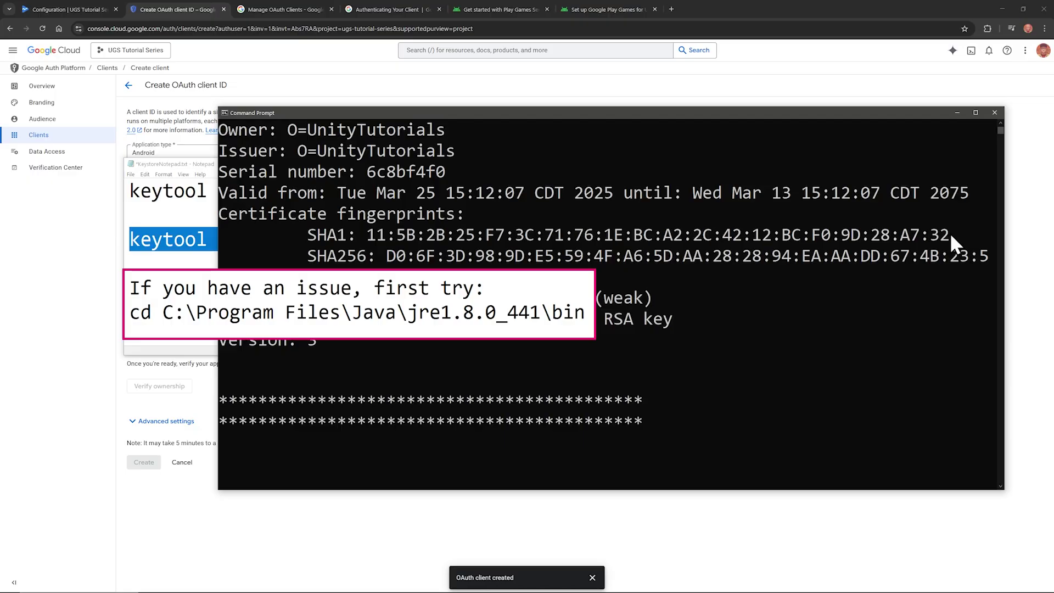
left_click_drag(950, 232, 369, 242)
key("ctrl+c")
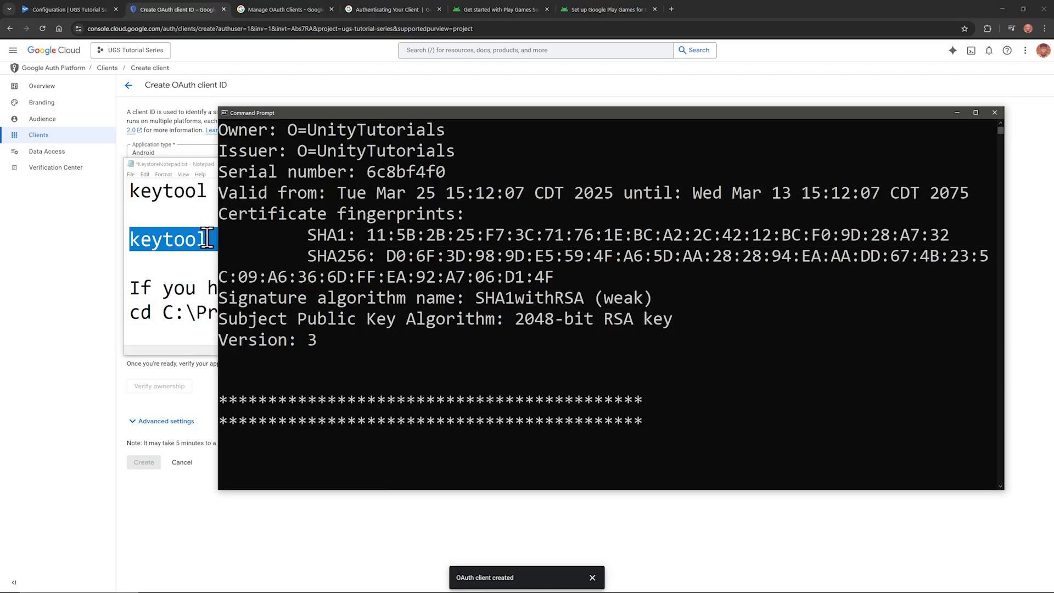
Step: Paste the SHA1 fingerprint into the Android client form and create the client
left_click(67, 283)
left_click(225, 266)
key("ctrl+v")
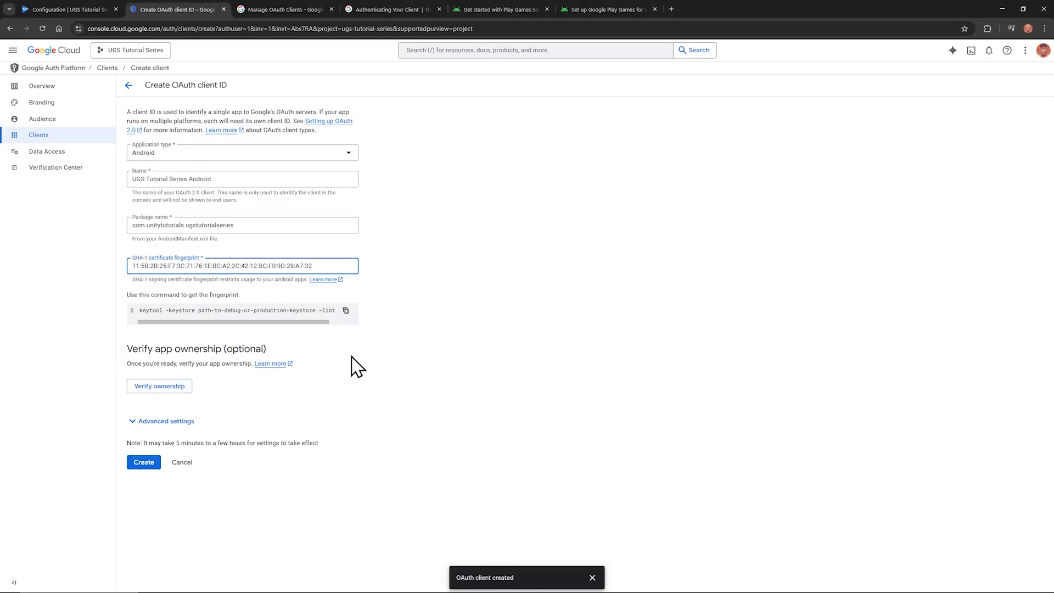
left_click(144, 463)
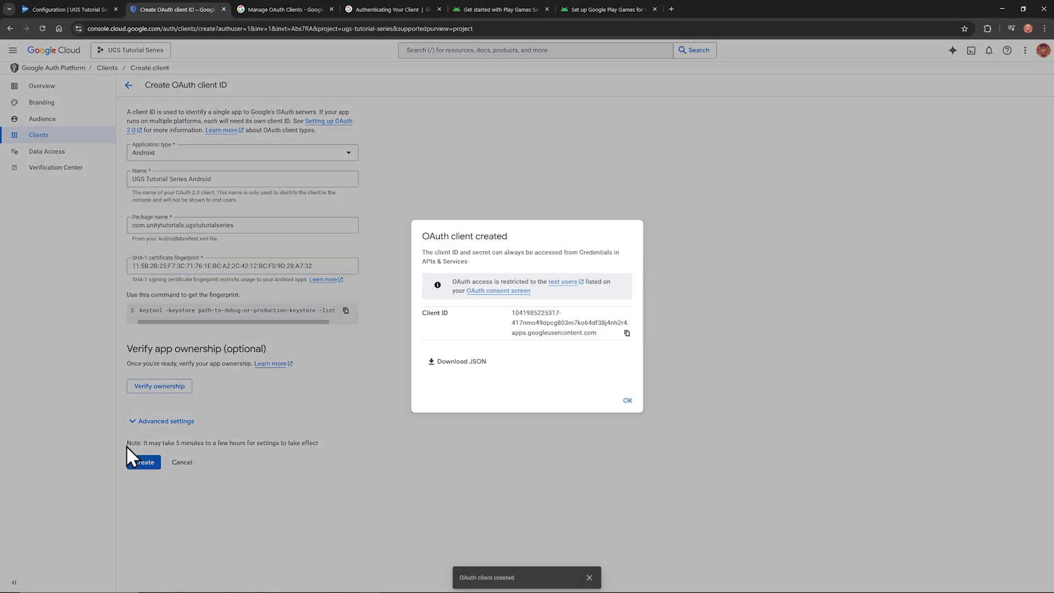
left_click(621, 400)
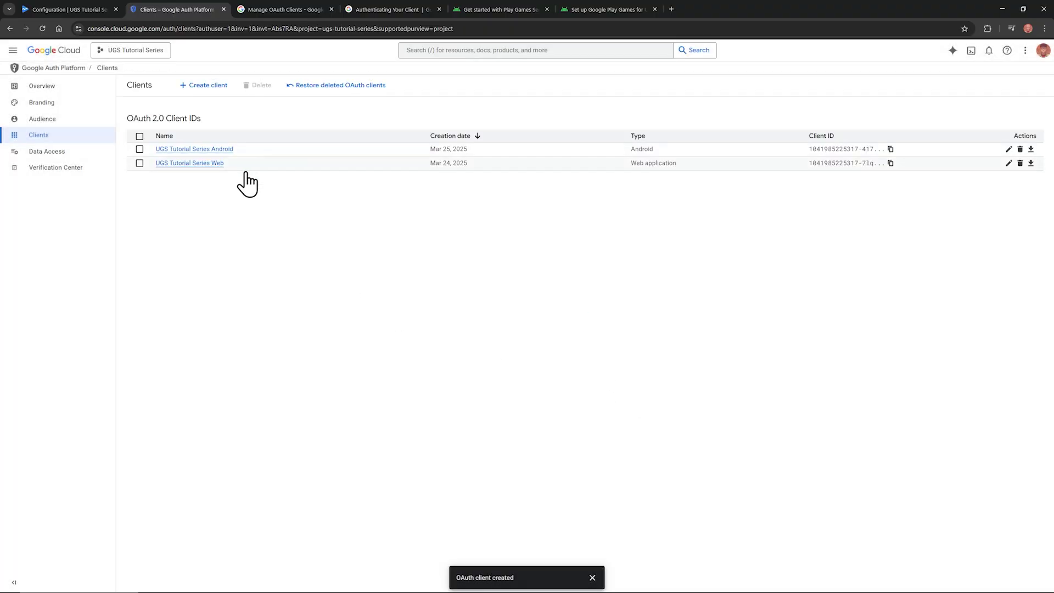
Step: Add and save an Android credential using the UGS Tutorial Series Android OAuth client, then return to Configuration
left_click(73, 8)
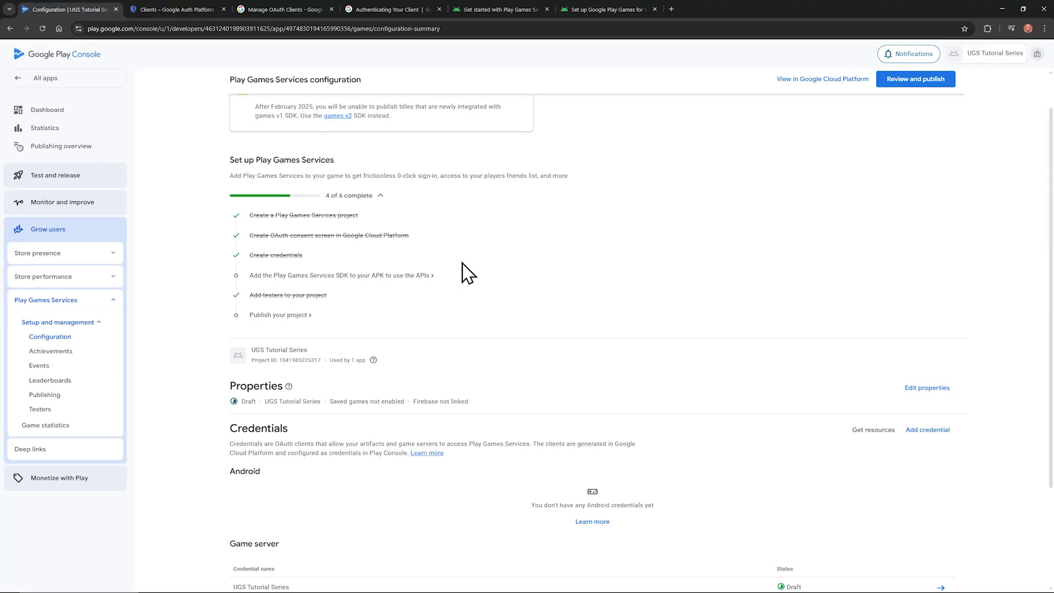
scroll(481, 283, "down", 3)
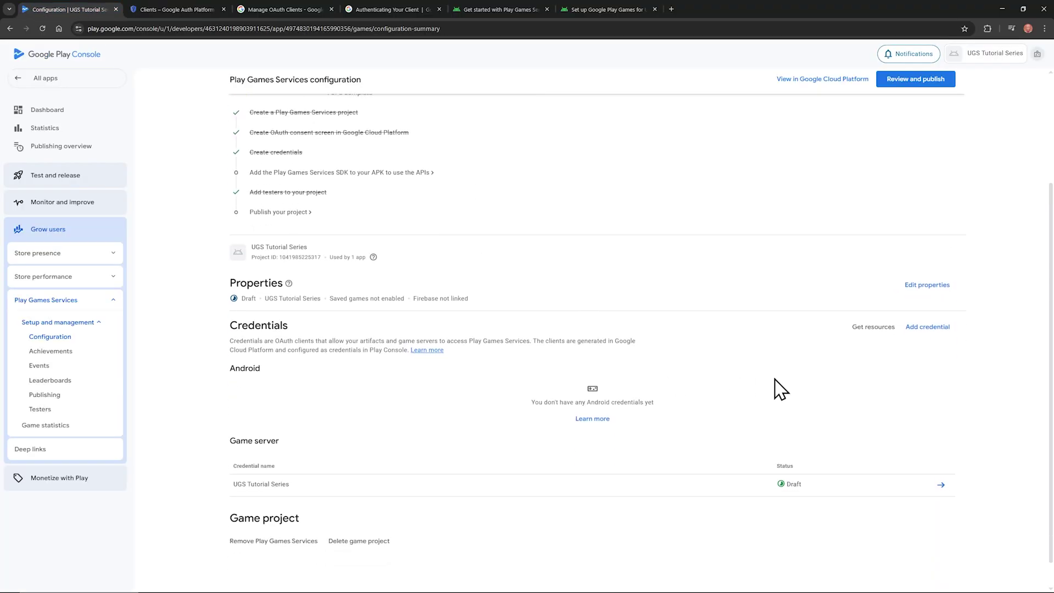
left_click(928, 327)
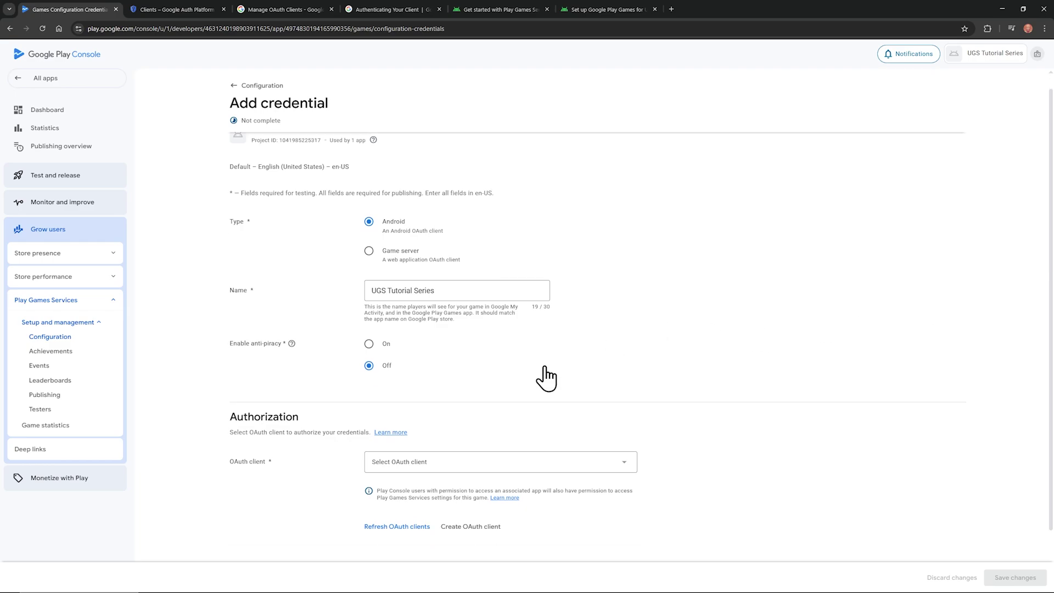
scroll(546, 378, "down", 1)
left_click(543, 409)
left_click(446, 422)
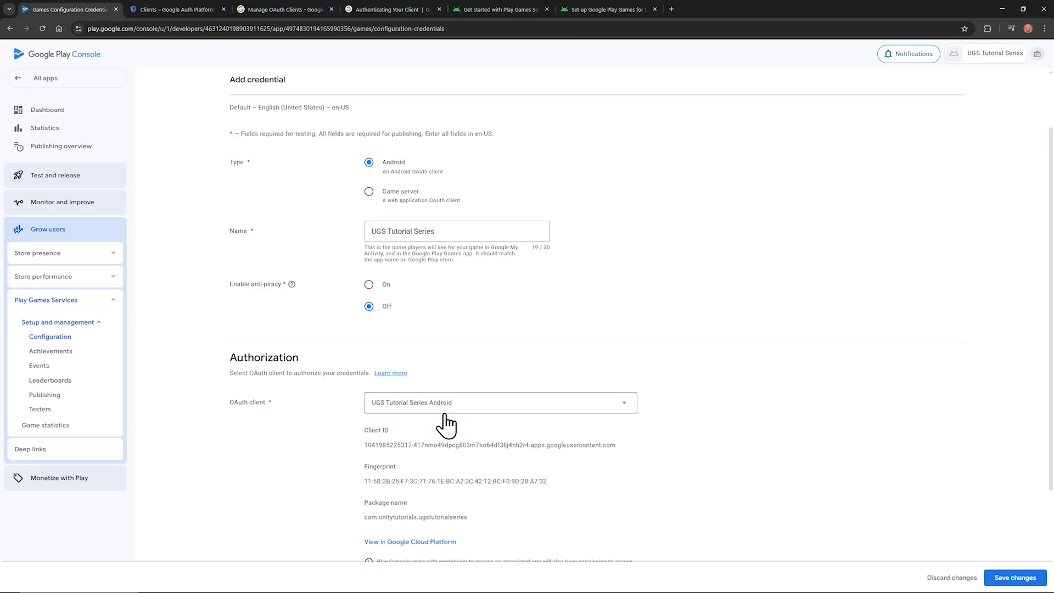
left_click(1005, 578)
left_click(269, 91)
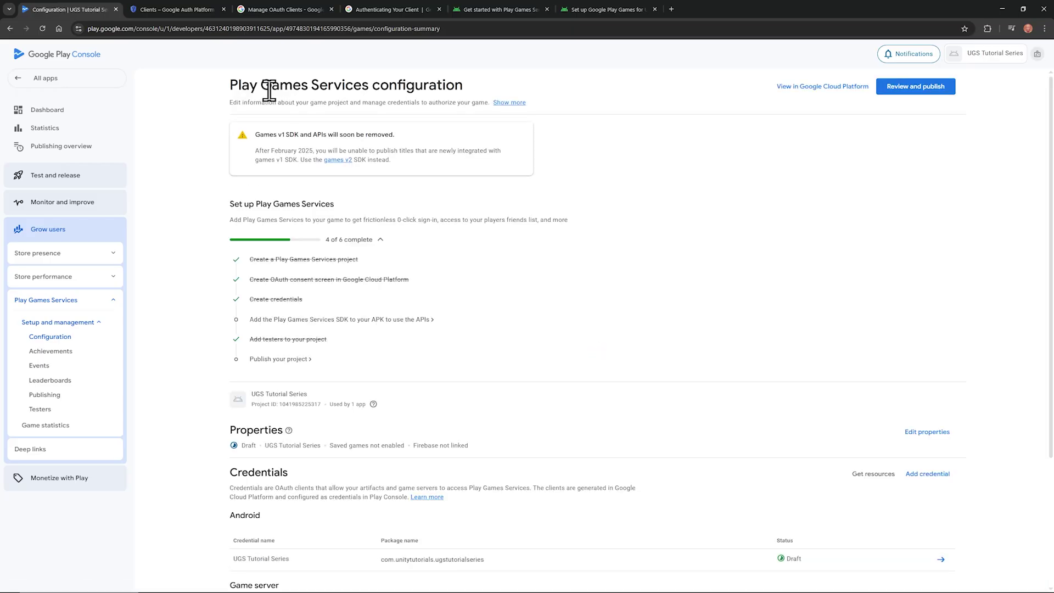
Step: Open the Play Games Services Testers tab to view the existing testers
left_click(40, 410)
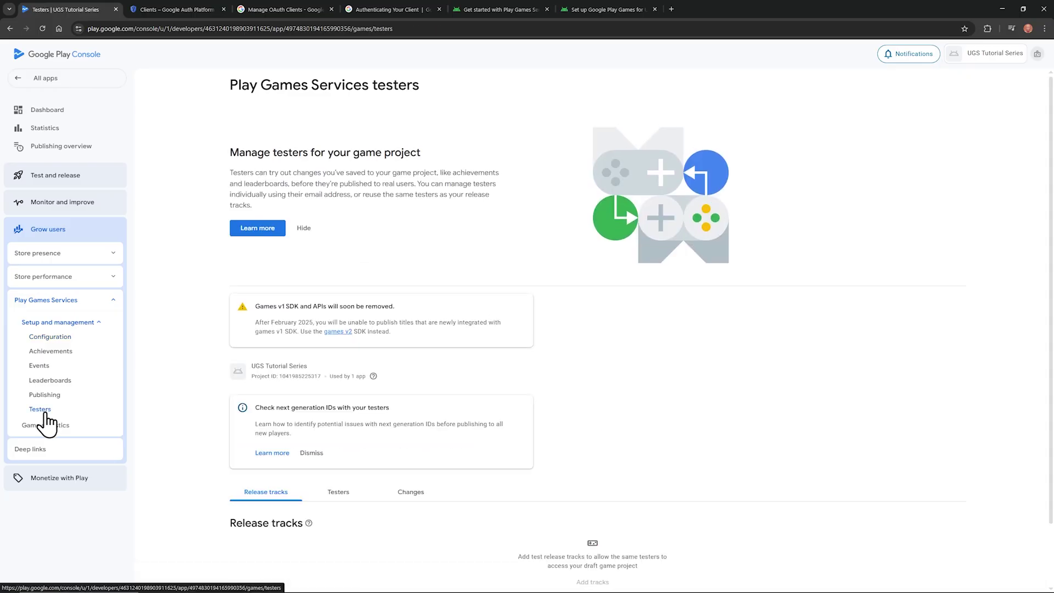
left_click(339, 494)
scroll(342, 501, "down", 2)
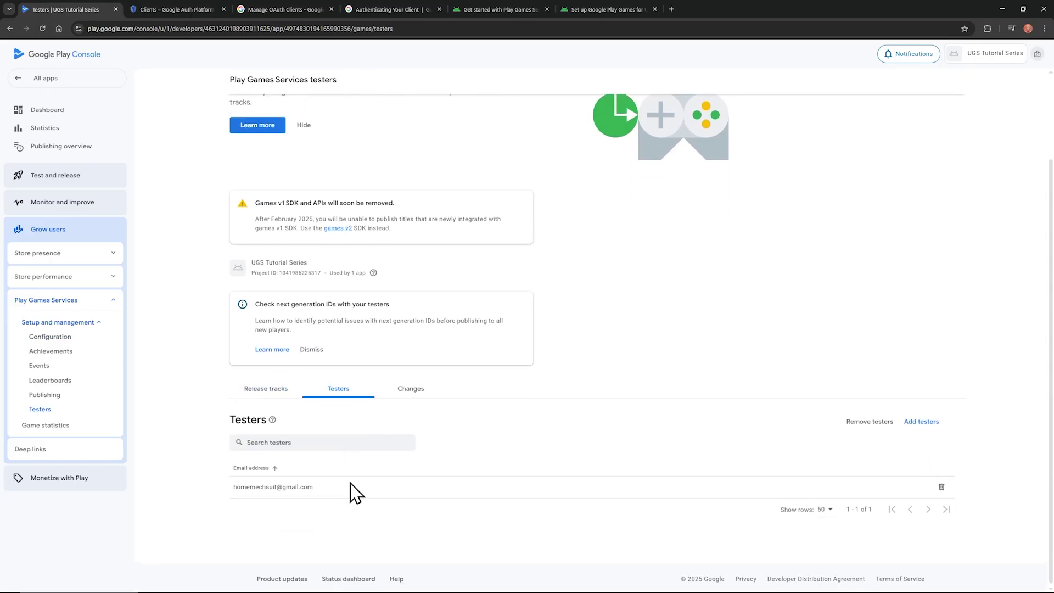
Step: Start adding a tester by e-mail address, then clear the entry and cancel
left_click(923, 421)
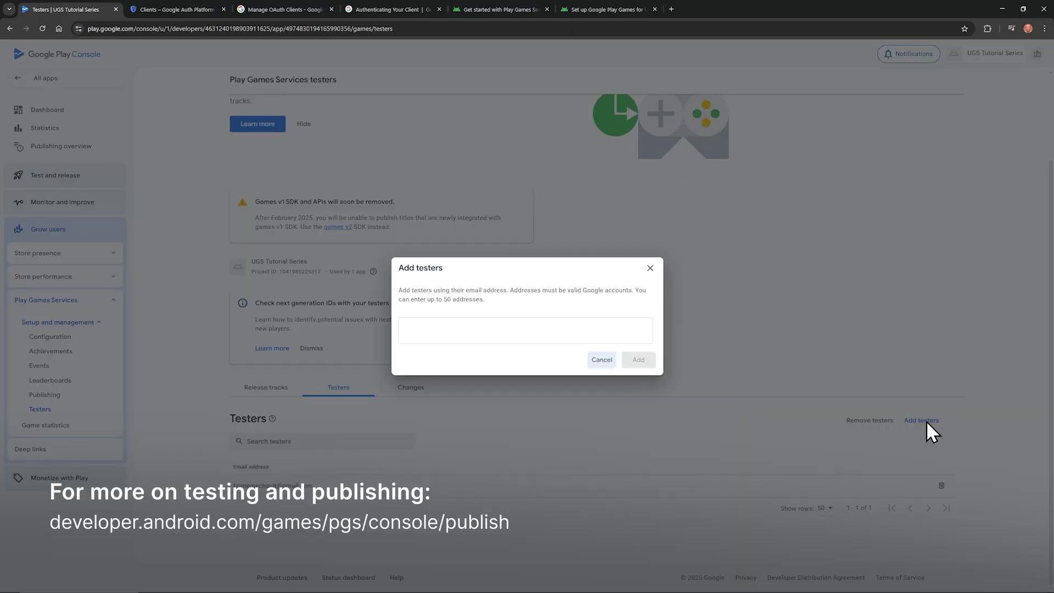
left_click(487, 329)
triple_click(512, 328)
key("BackSpace")
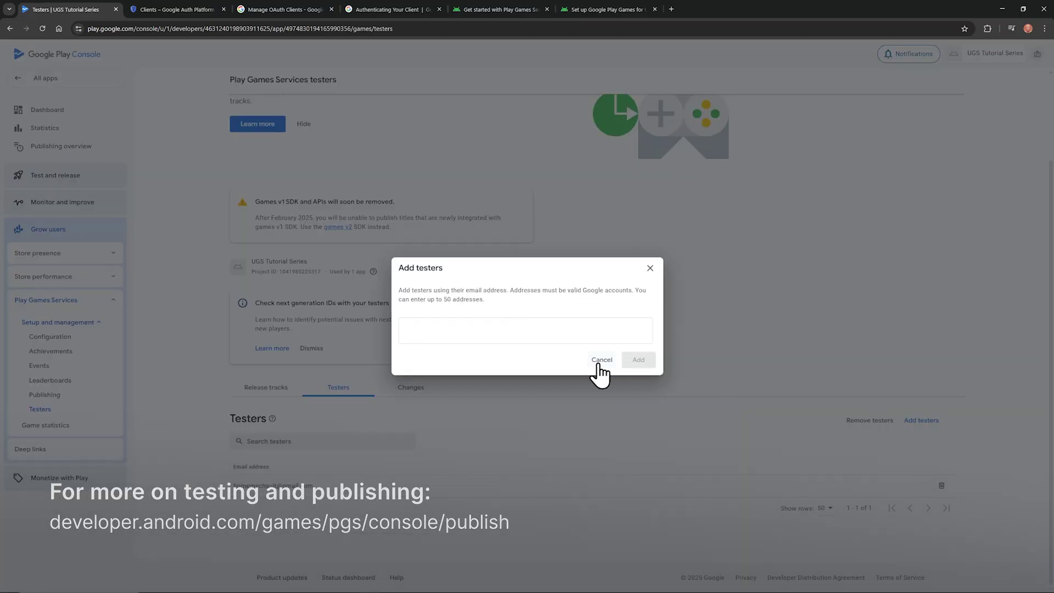
left_click(601, 360)
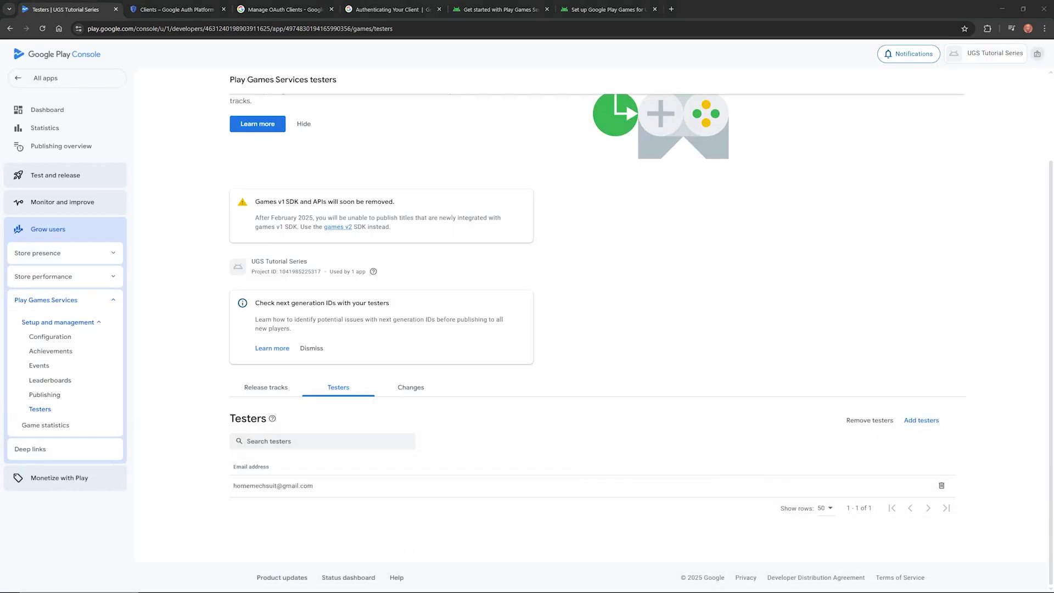
Step: In Unity, open Window > Google Play Games > Setup > Android setup, then return to Play Console
key("alt+Tab")
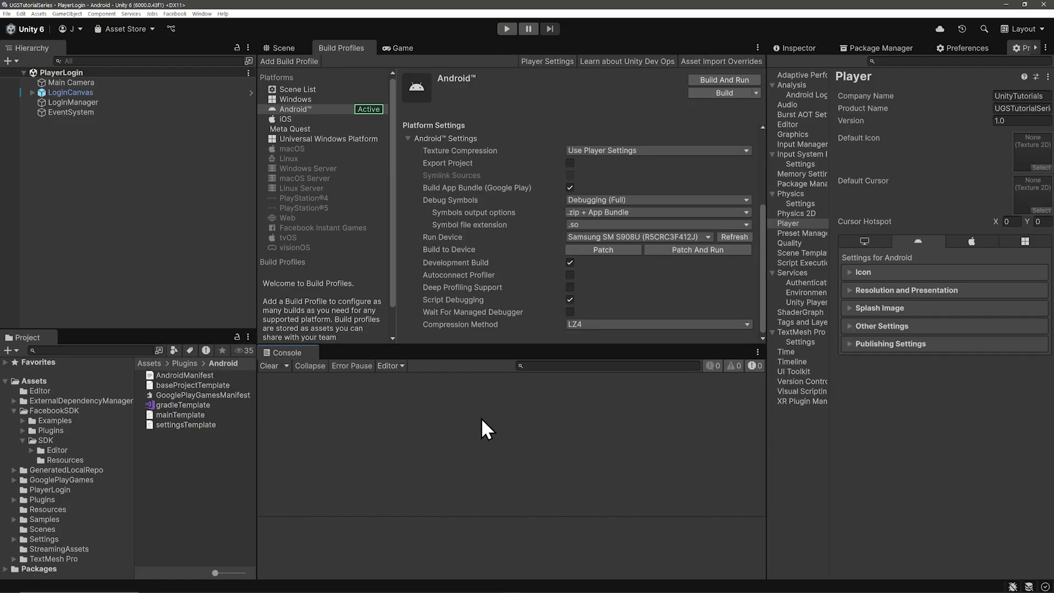
left_click(202, 14)
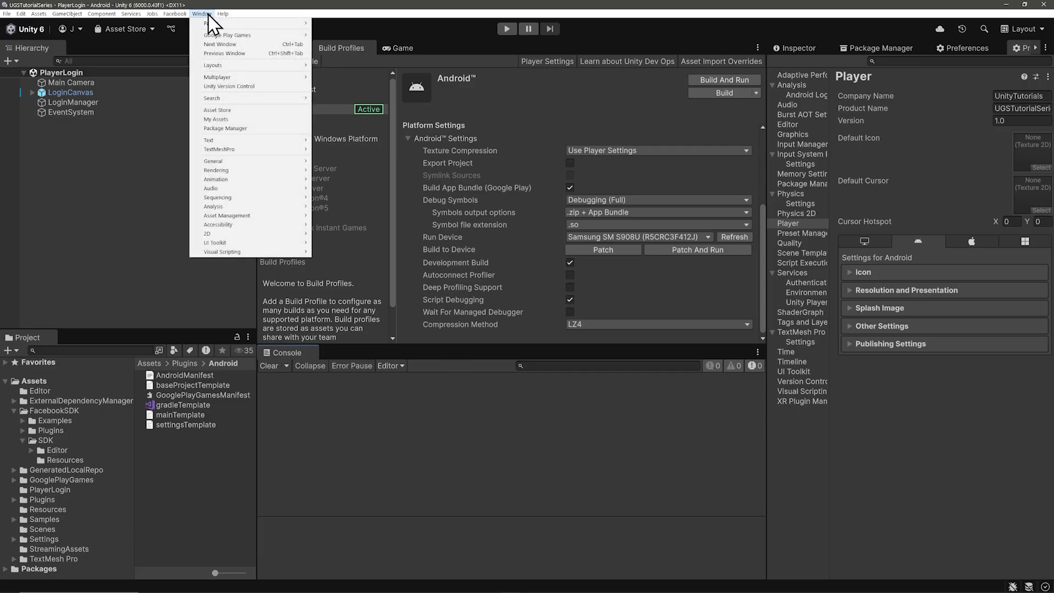
mouse_move(230, 36)
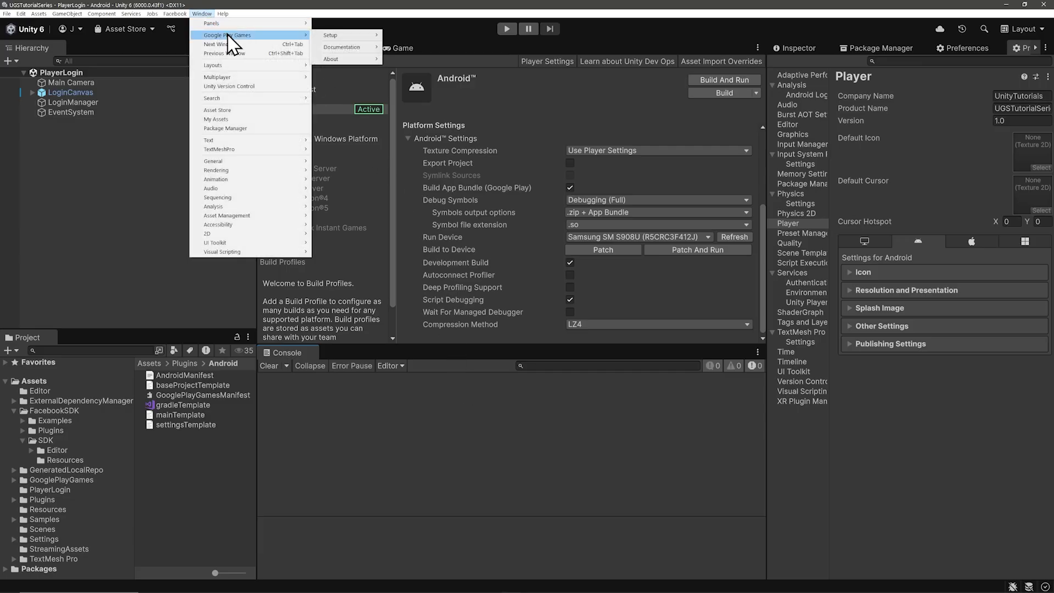
mouse_move(332, 37)
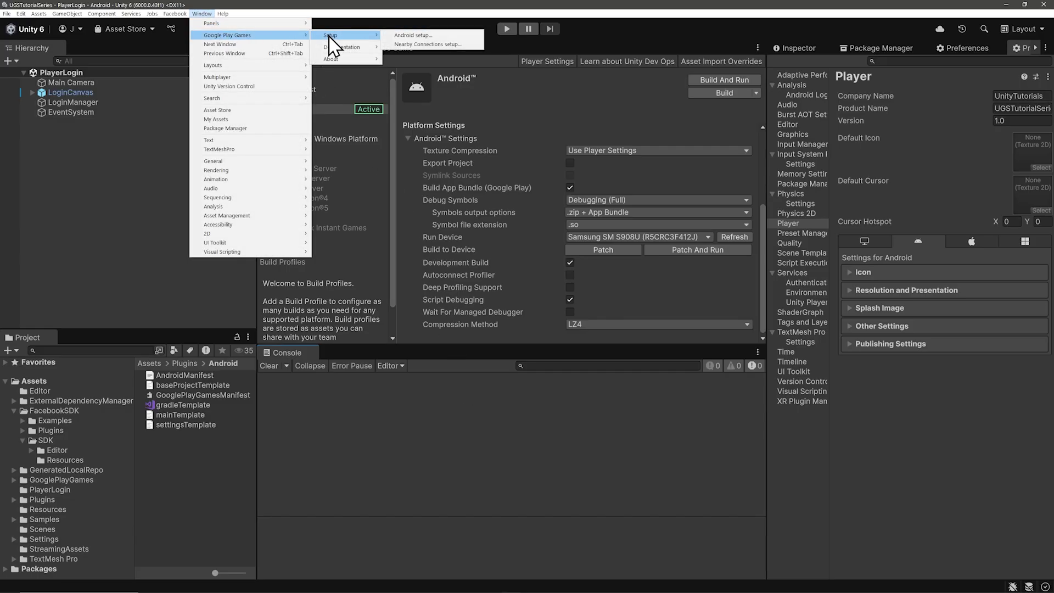
left_click(406, 35)
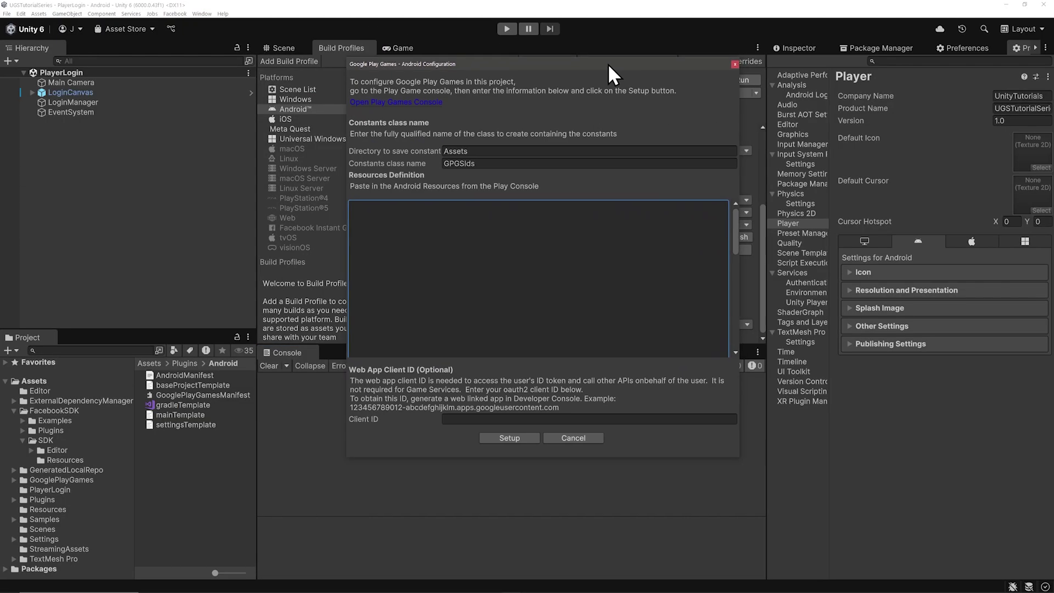
left_click_drag(607, 64, 607, 65)
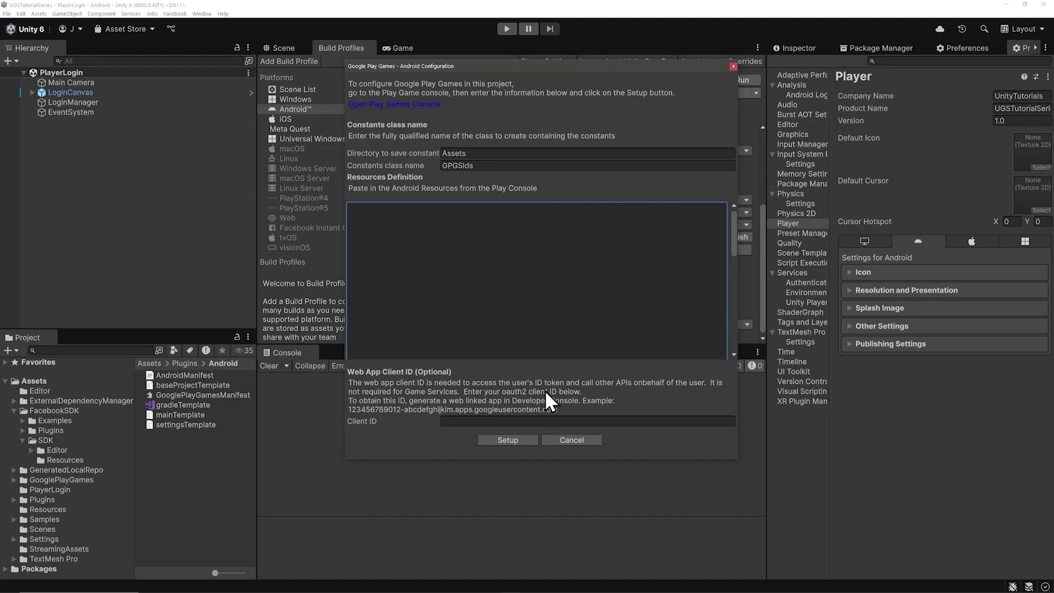
key("alt+Tab")
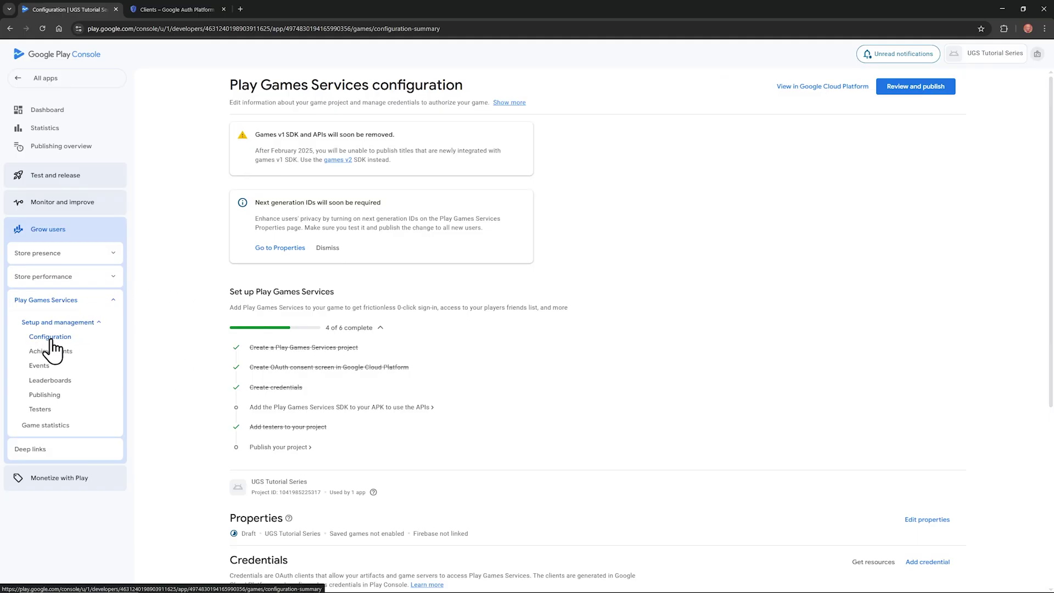
Step: Show the Get resources Android XML and select the entire code block
scroll(184, 354, "down", 1)
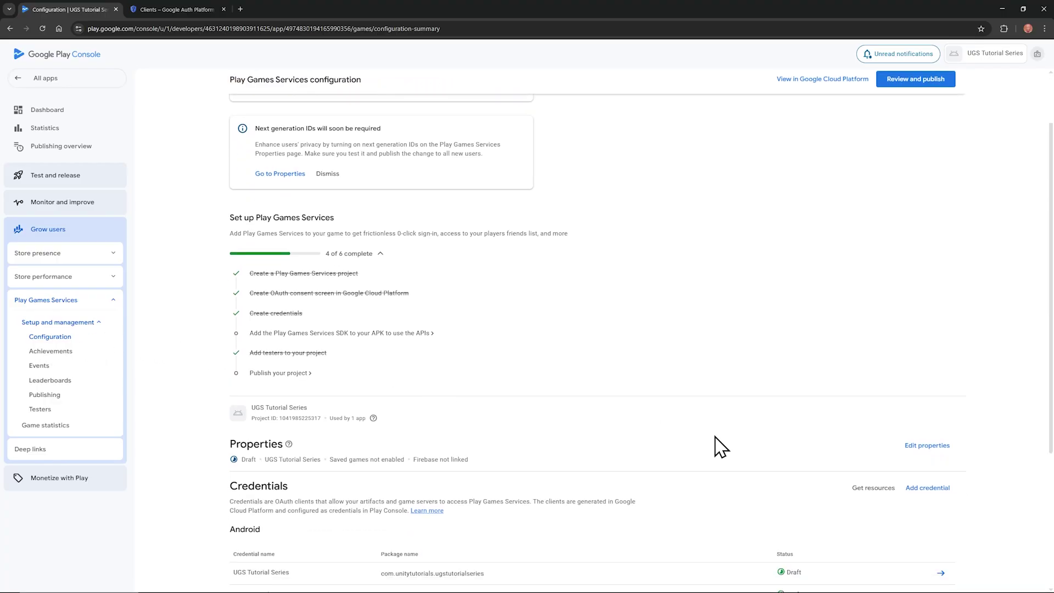
left_click(874, 489)
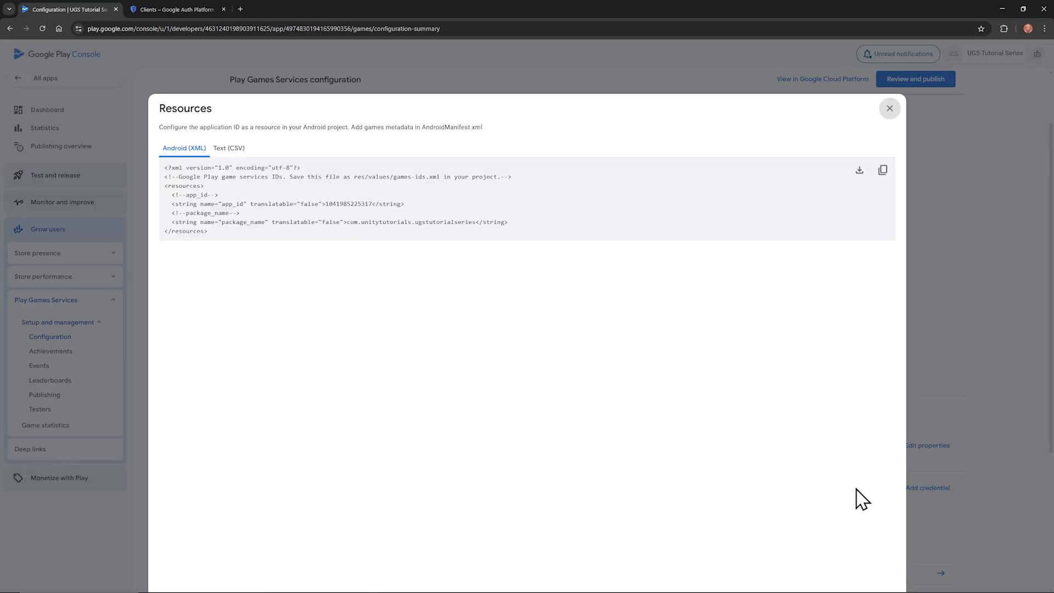
left_click_drag(209, 231, 159, 170)
key("ctrl+c")
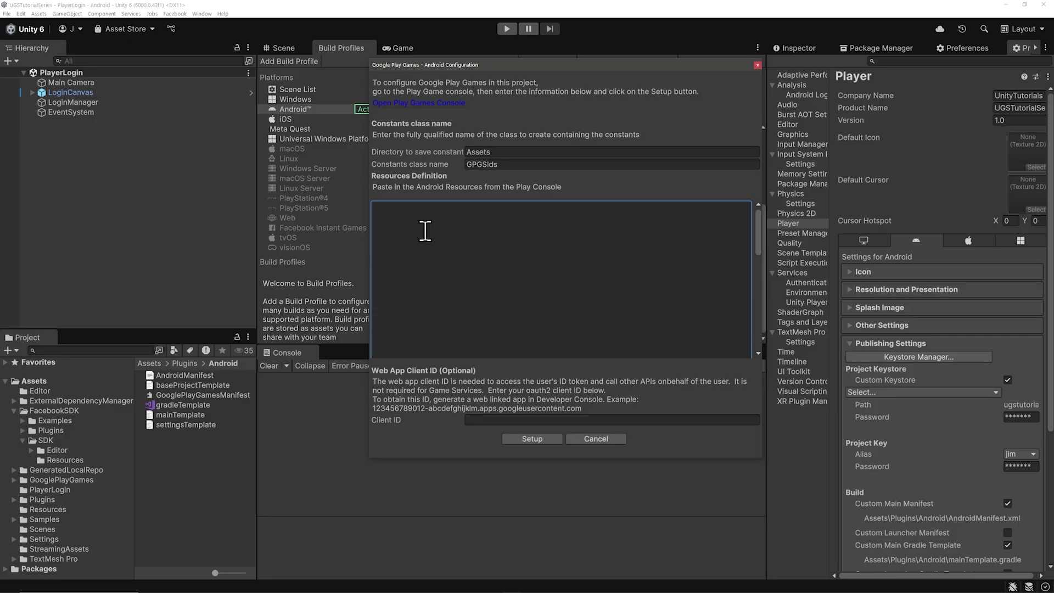
Step: Paste the resources XML into the Resources Definition box, then switch back to Chrome
right_click(426, 230)
left_click(447, 252)
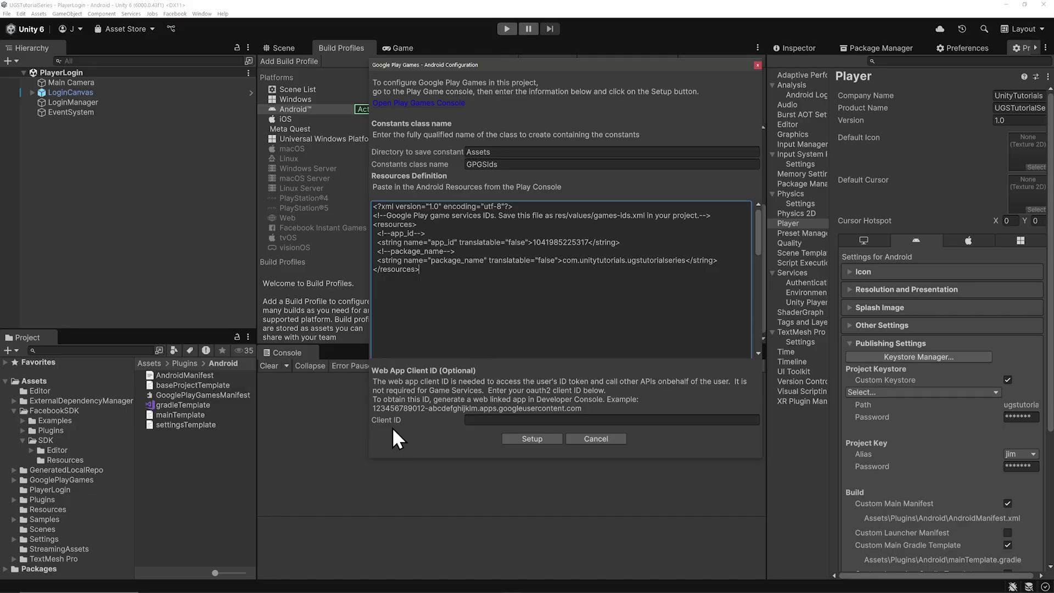
key("alt+Tab")
Step: Close the Resources dialog, open the Game server credential, and copy its OAuth client ID
left_click(891, 109)
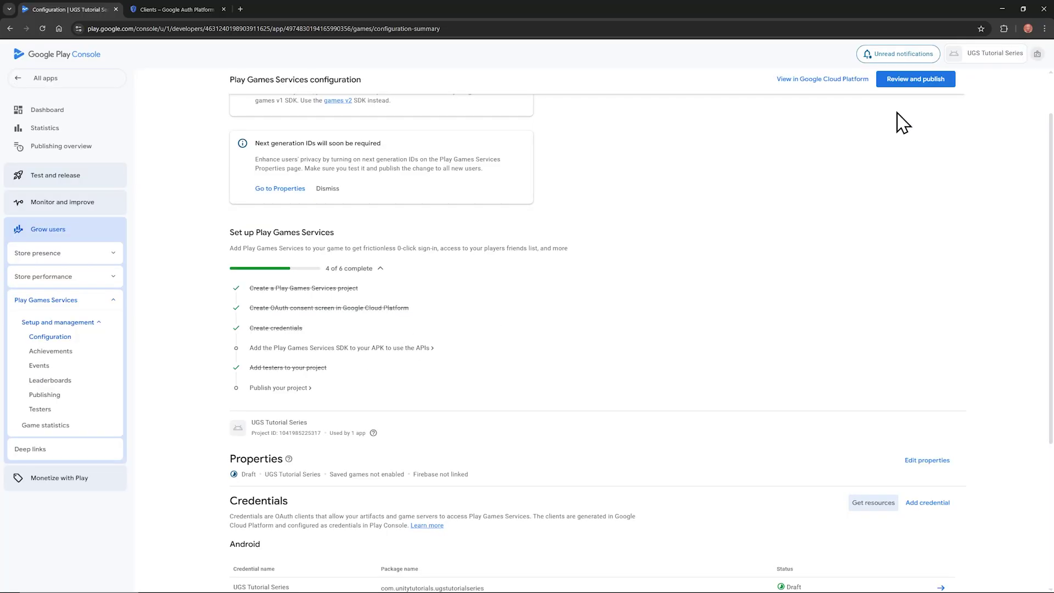
scroll(632, 301, "down", 3)
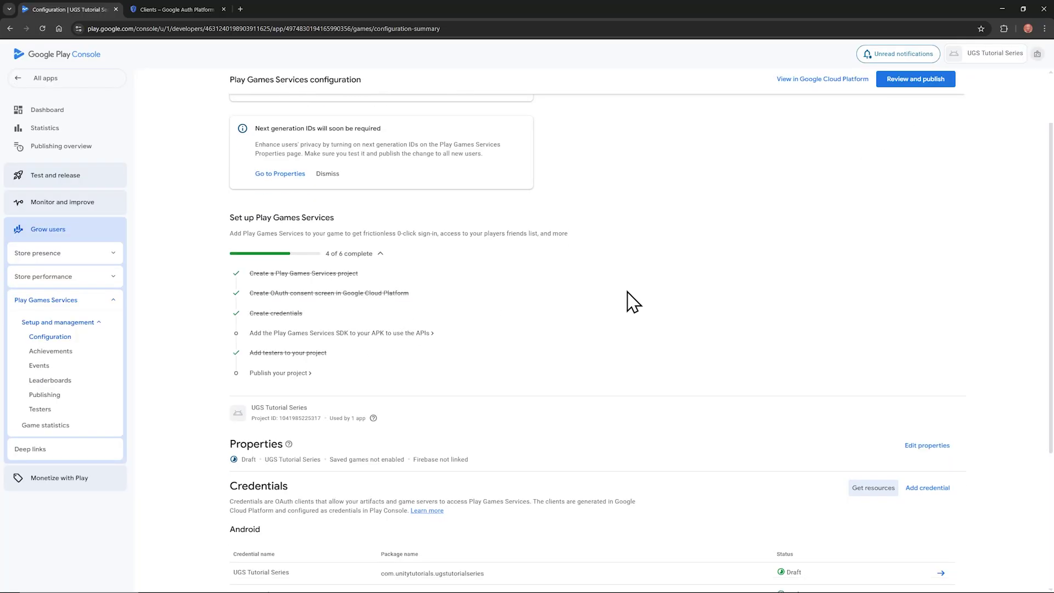
scroll(627, 292, "down", 5)
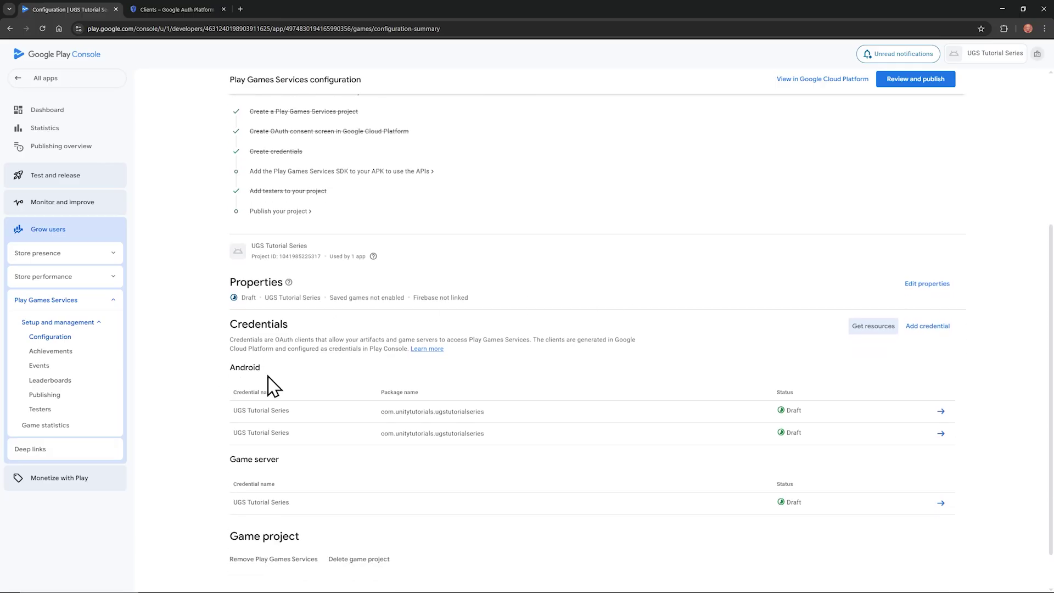
left_click(301, 511)
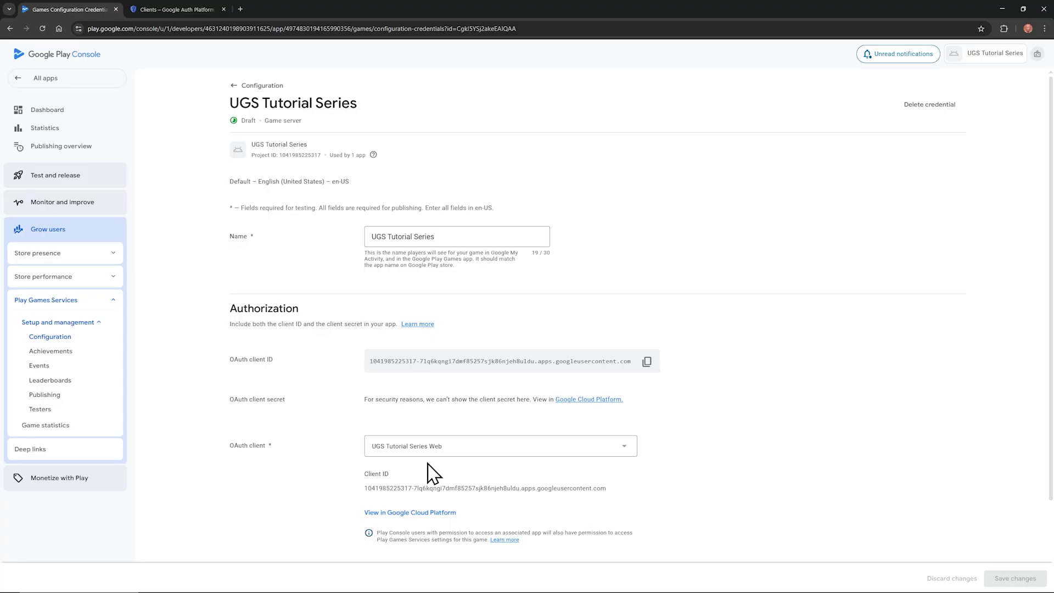
left_click(649, 364)
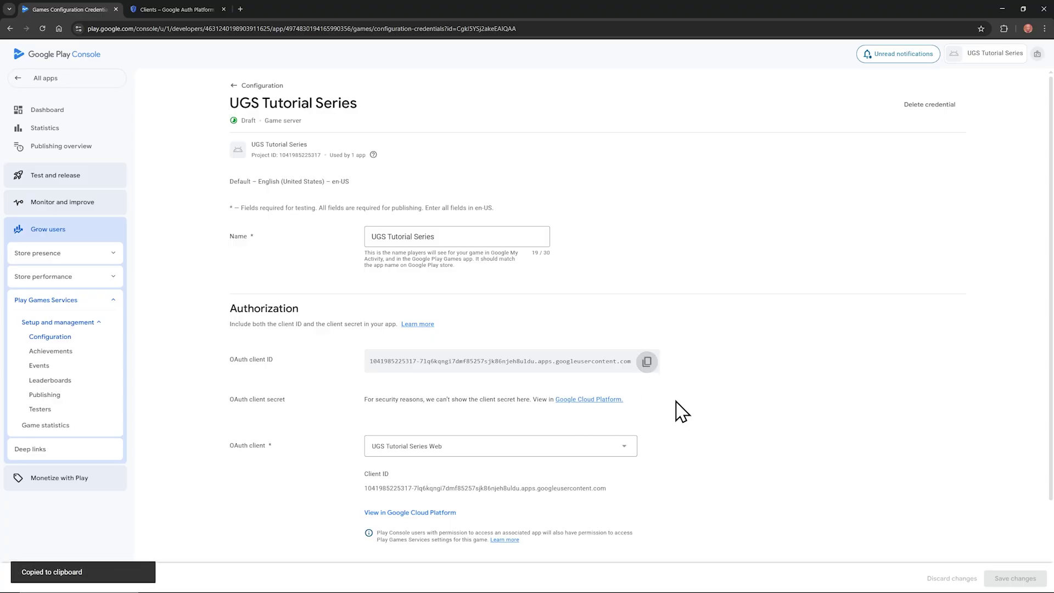
Step: Paste the web OAuth client ID into Client ID, run Setup, and confirm the success message
left_click(1002, 8)
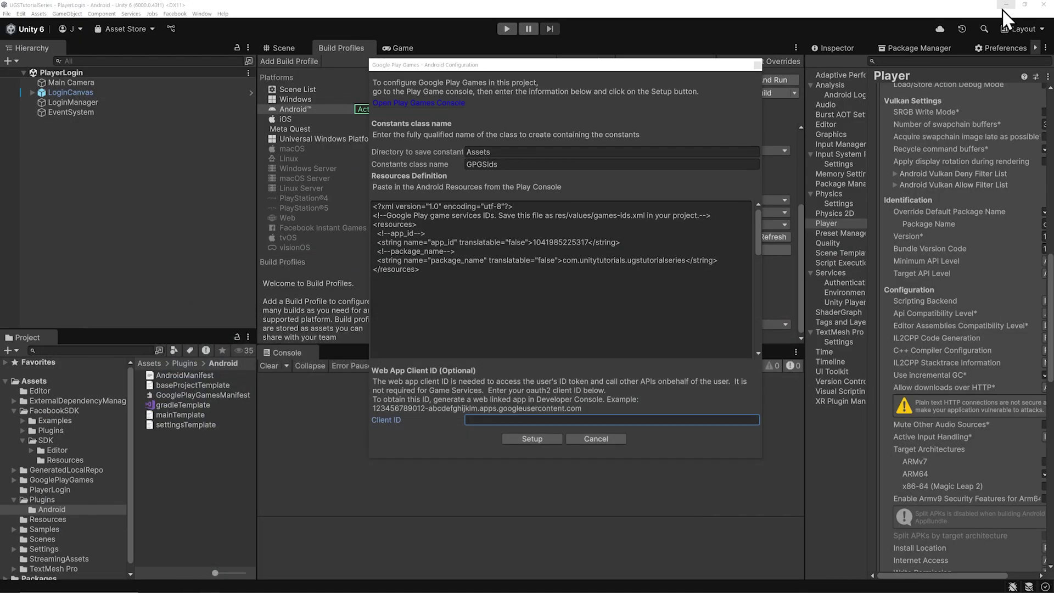
right_click(492, 419)
left_click(509, 441)
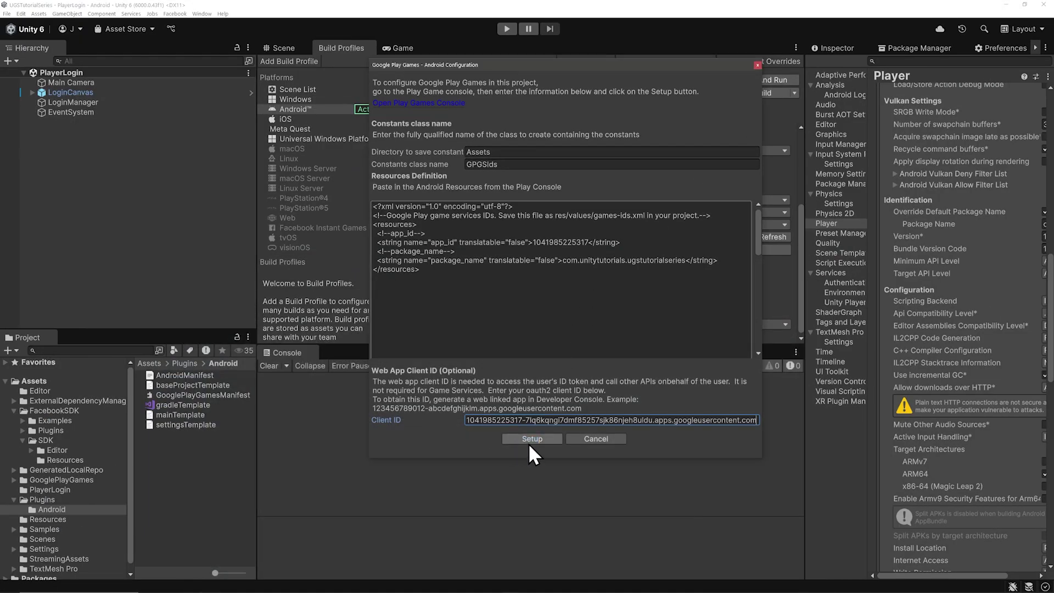
left_click(530, 442)
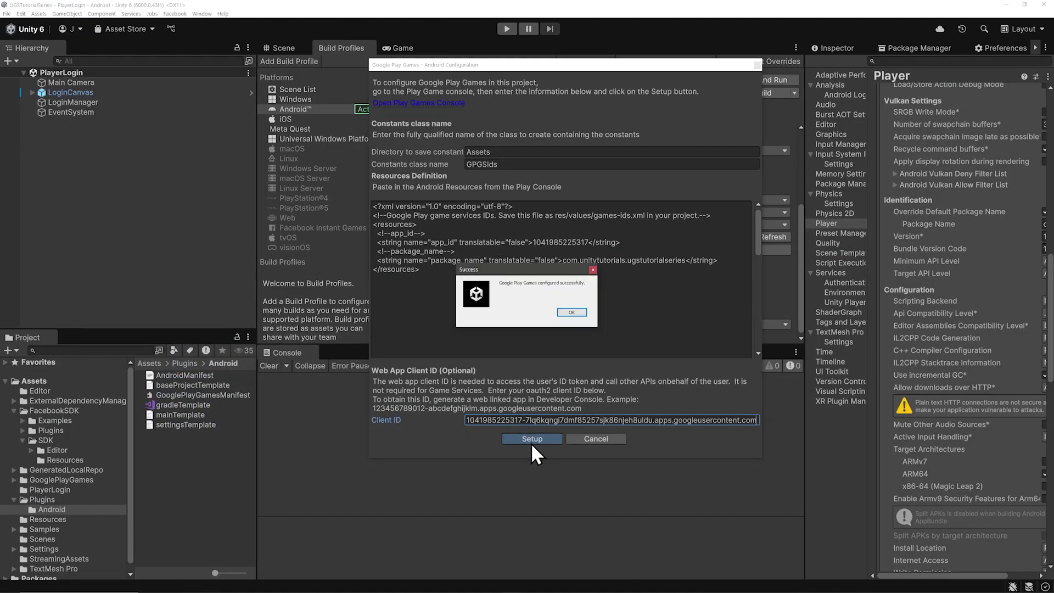
left_click(569, 314)
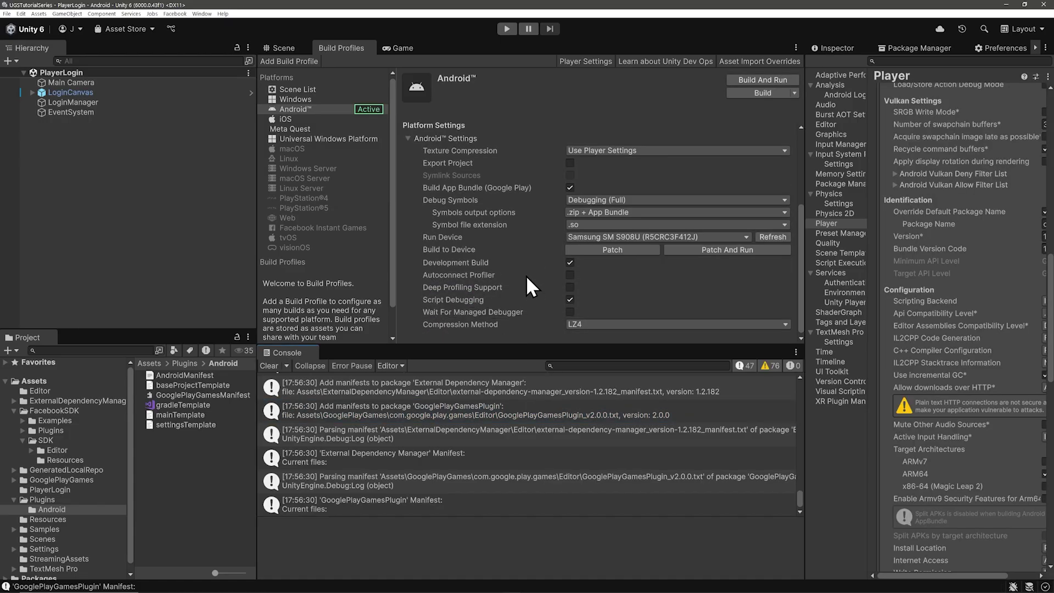
Step: Run Window > Google Play Games > Setup > Nearby Connections setup and confirm success
left_click(202, 13)
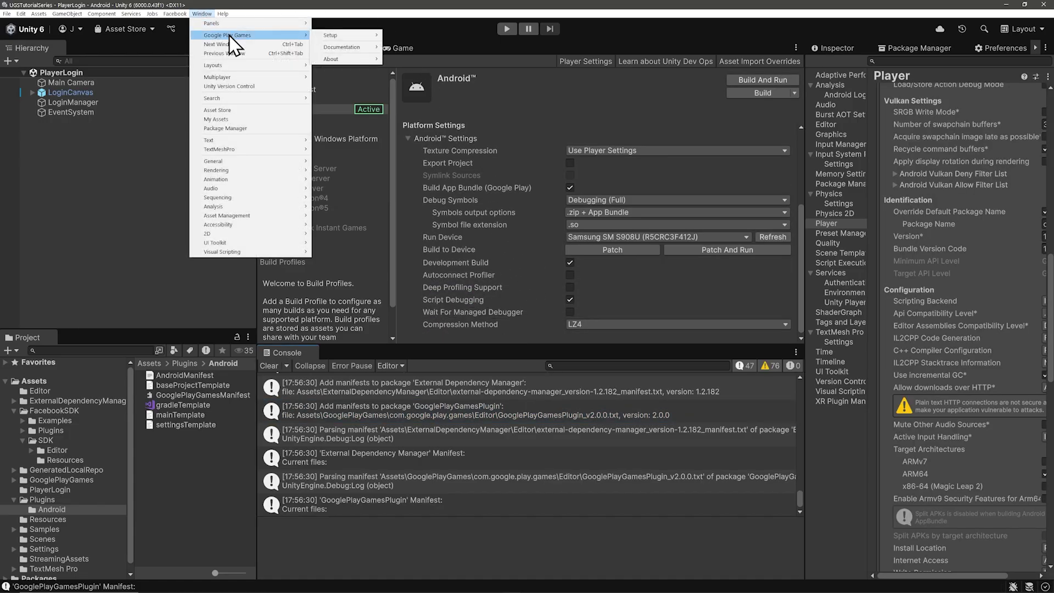
mouse_move(347, 38)
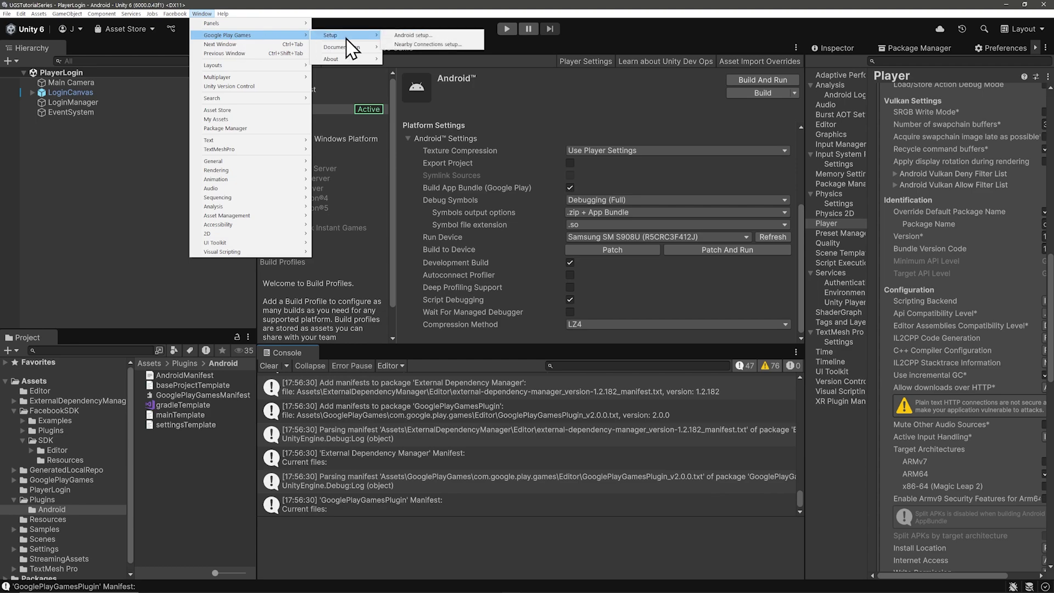
left_click(421, 45)
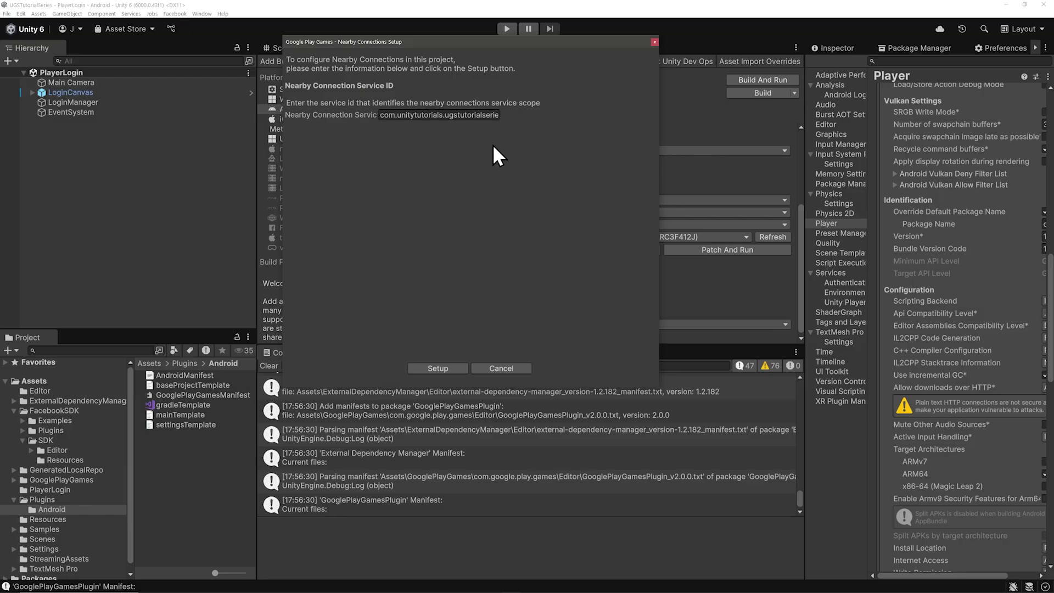
left_click(431, 369)
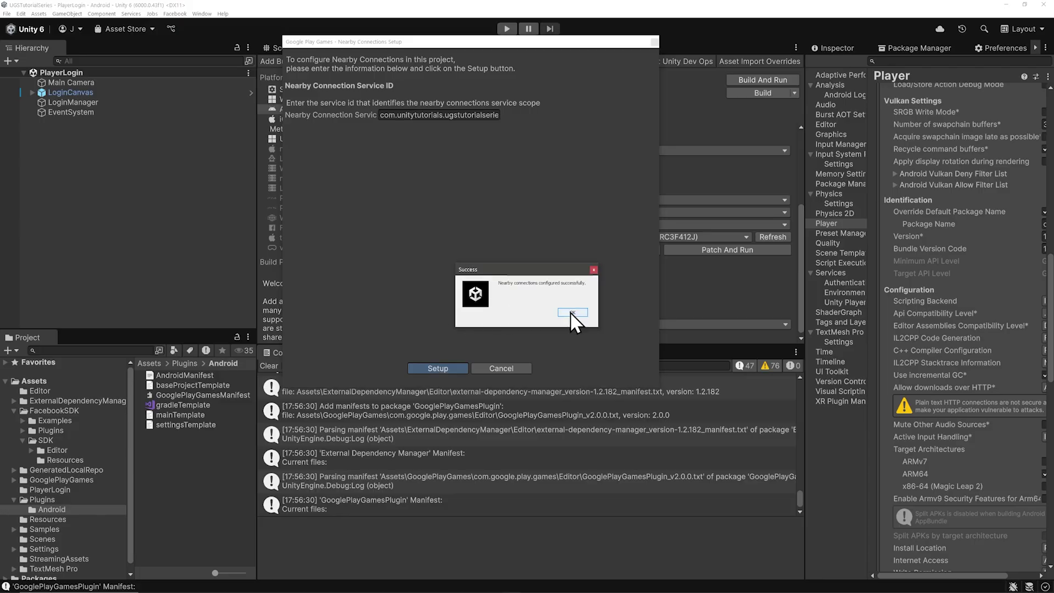
left_click(571, 312)
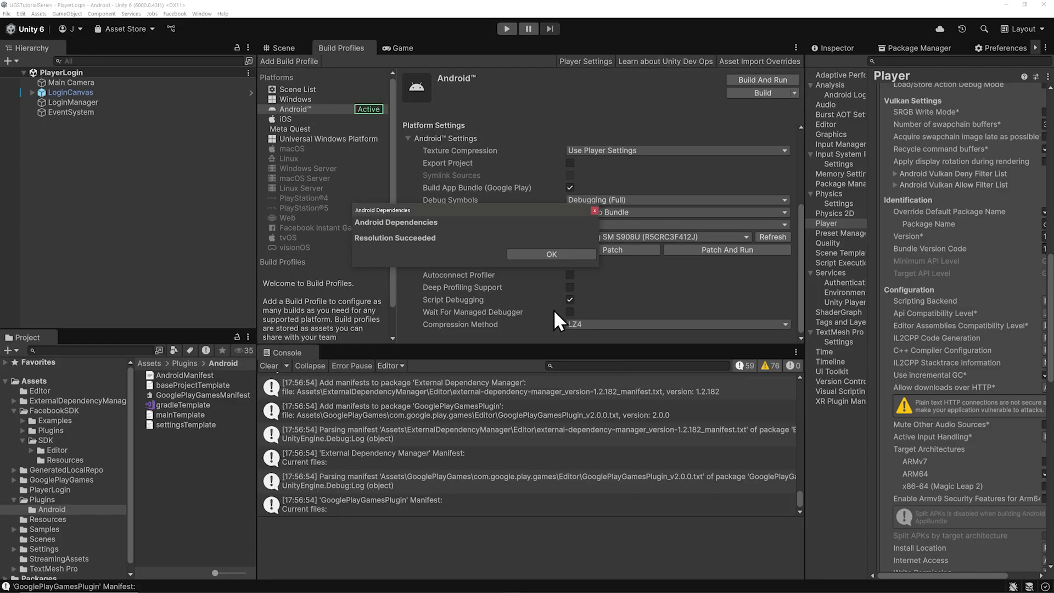
Step: Under Services > Authentication, pick Google Play Games in Identity Providers and add it
left_click(543, 255)
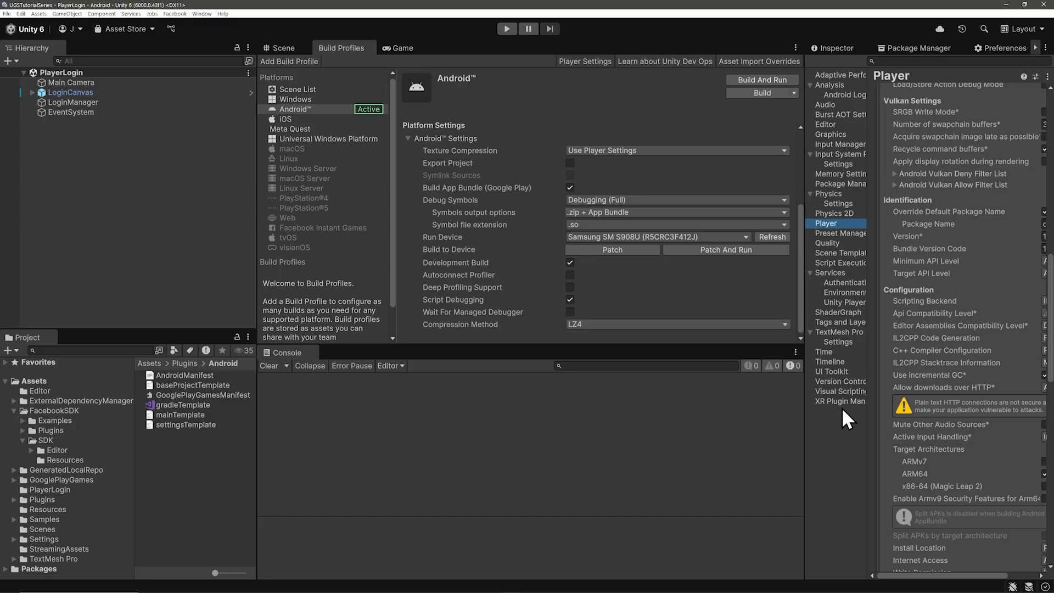
left_click_drag(806, 425, 746, 432)
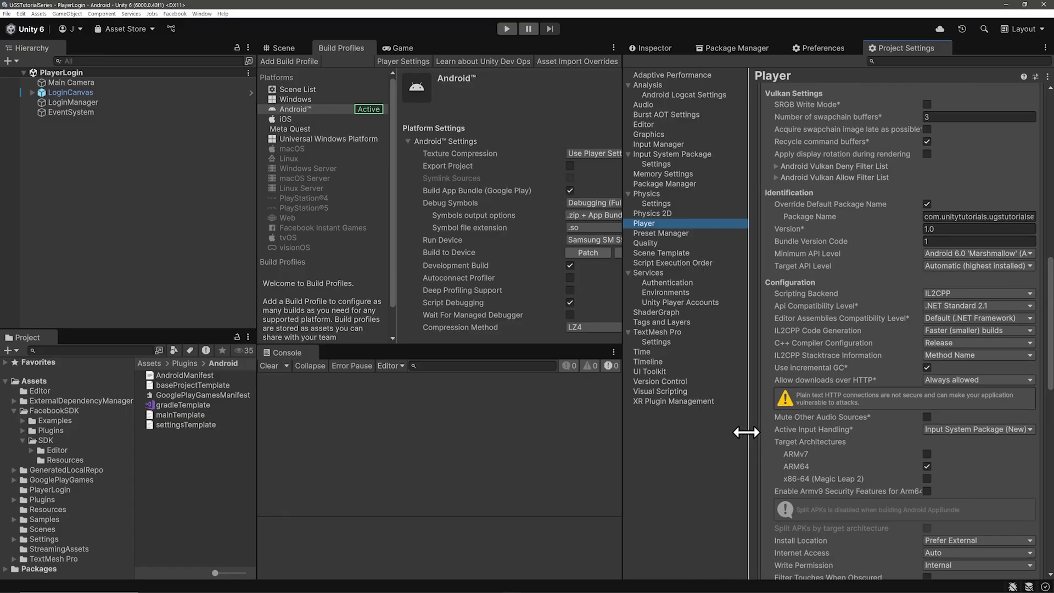
left_click(684, 283)
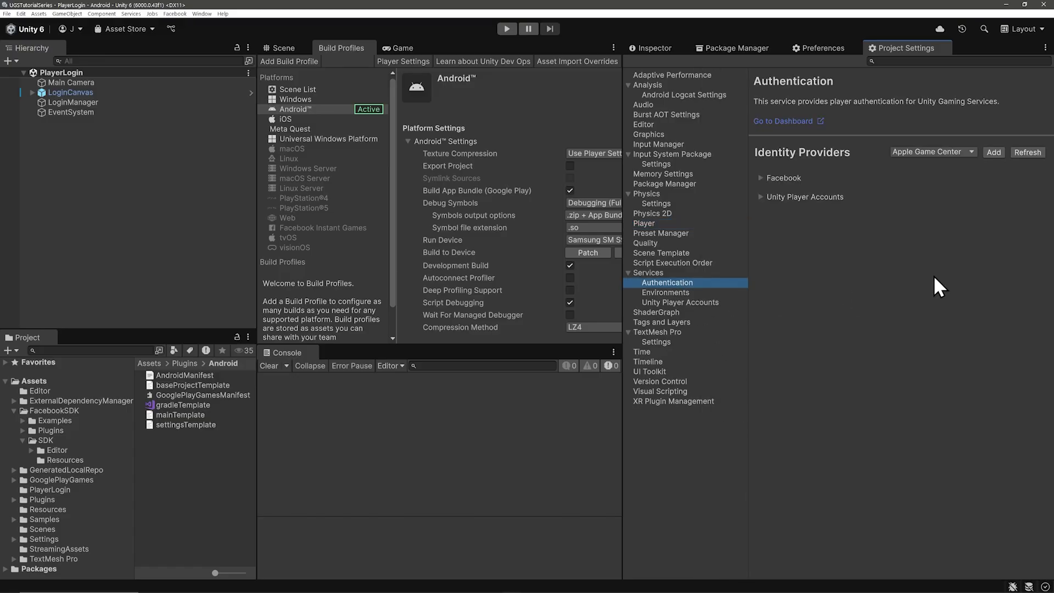
left_click(962, 152)
left_click(933, 200)
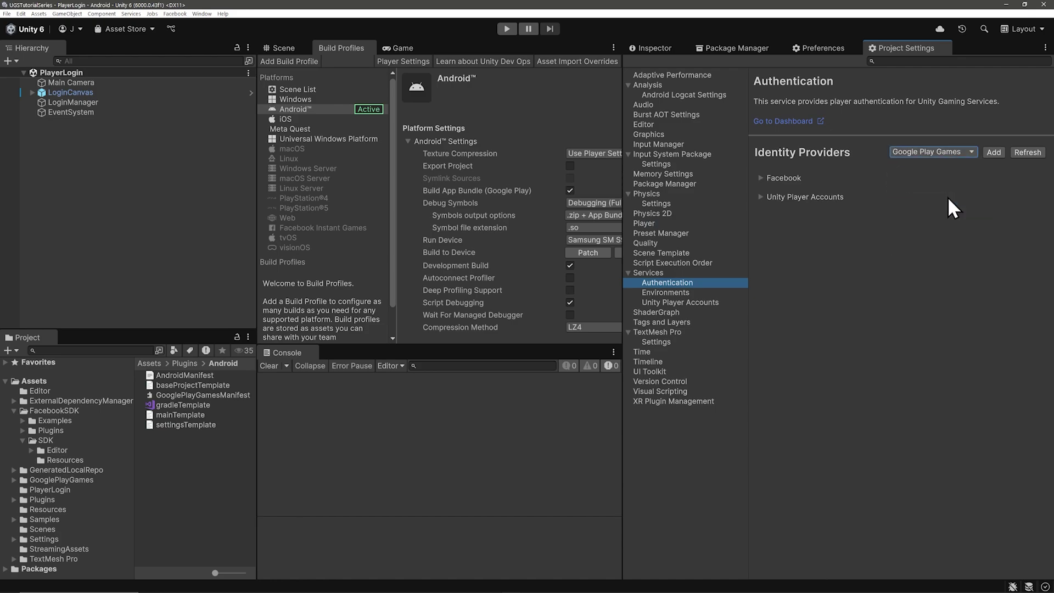
left_click(999, 155)
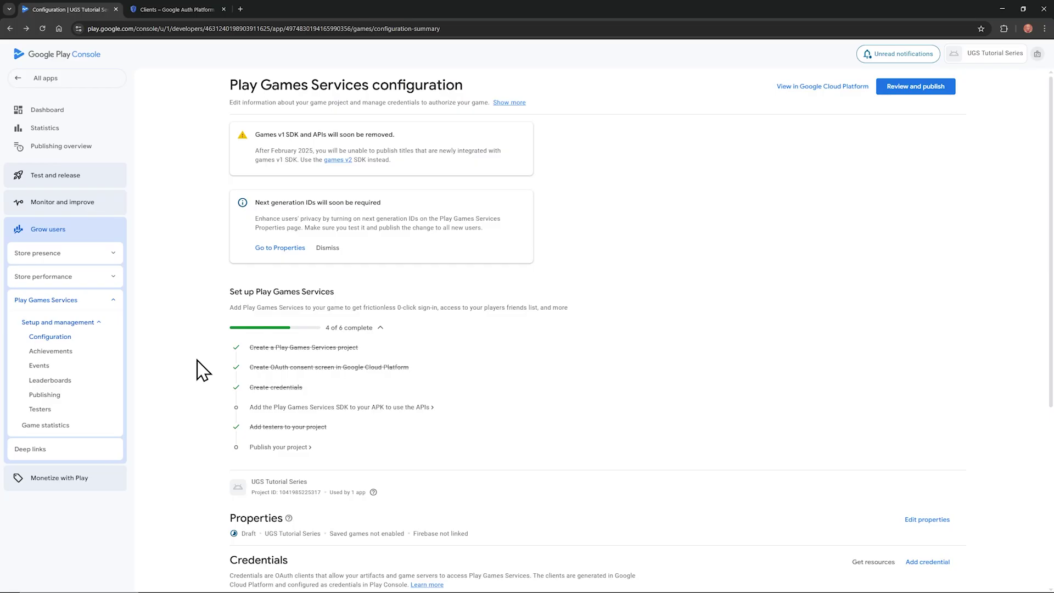
Step: Open the UGS Tutorial Series Web client's details and select its Client ID
left_click(189, 12)
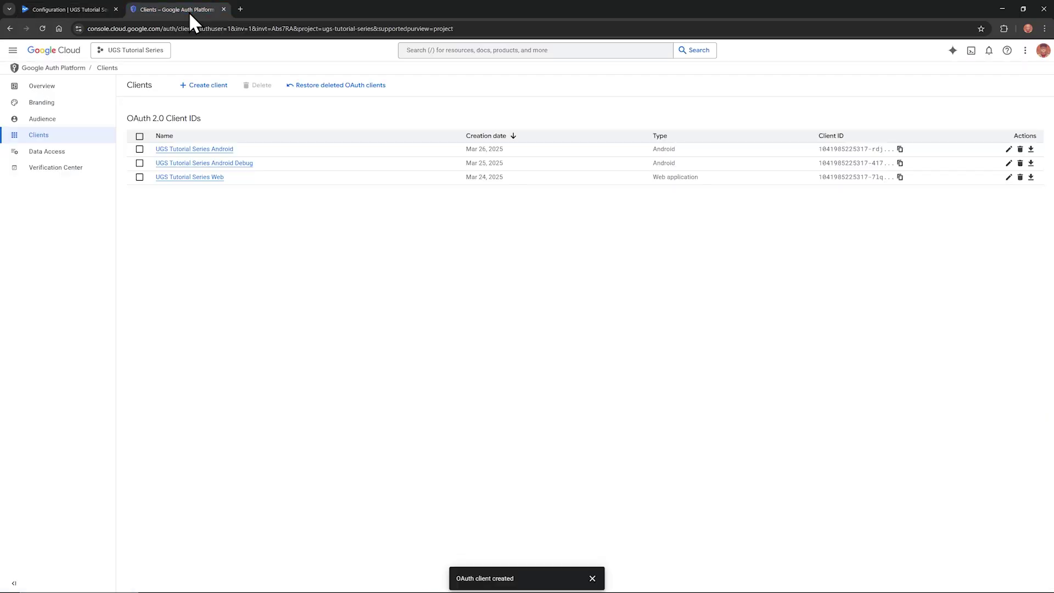
left_click(207, 179)
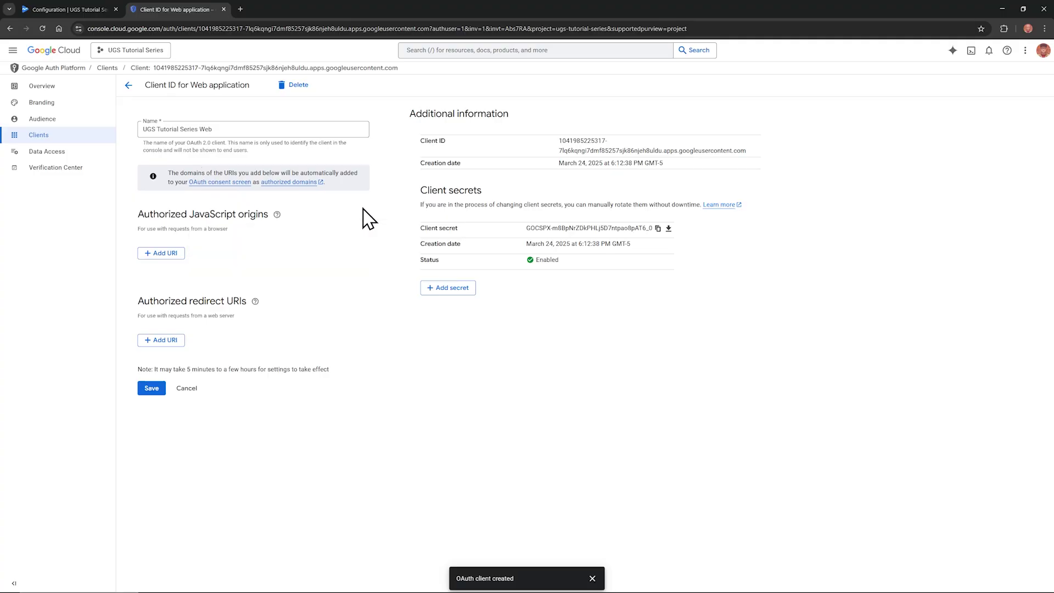
left_click_drag(752, 150, 557, 139)
key("ctrl+c")
Step: Paste the web client's ID and secret into the Google Play Games provider, then save and confirm
left_click(1002, 8)
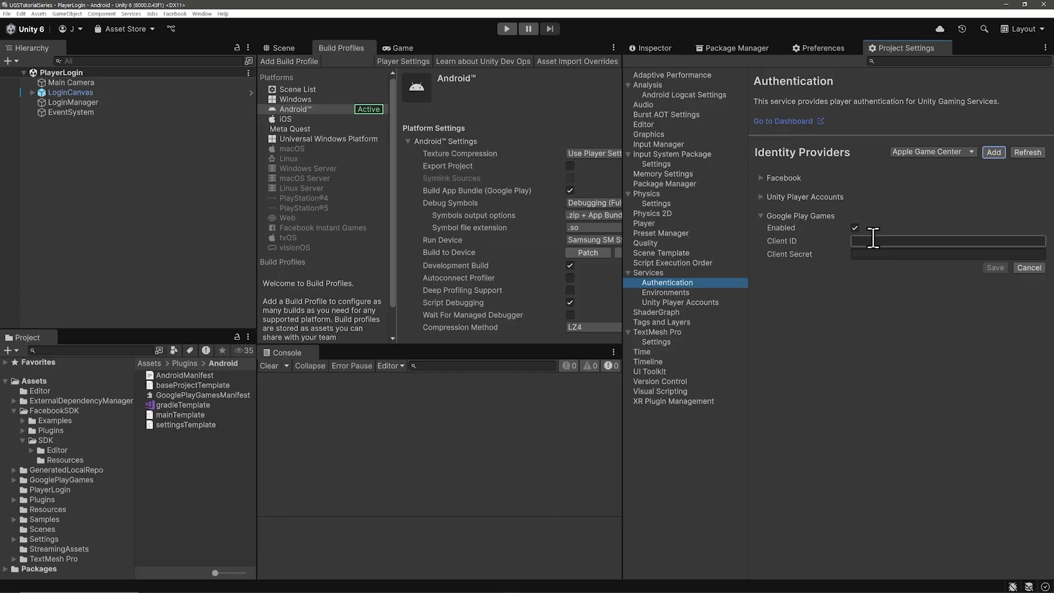
left_click(871, 237)
key("ctrl+v")
key("alt+Tab")
left_click(658, 228)
left_click(1002, 9)
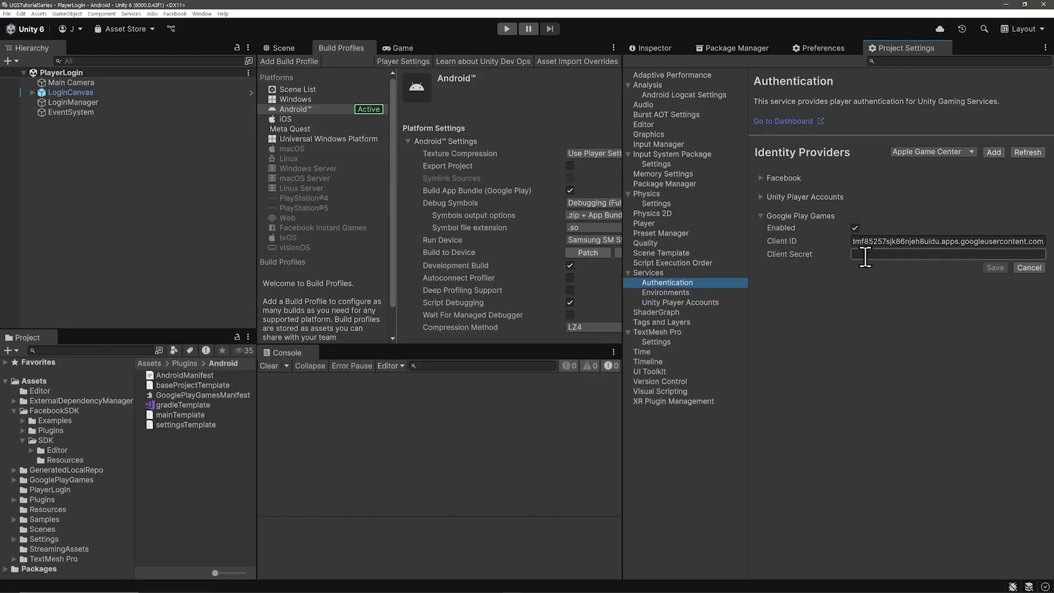
right_click(859, 253)
left_click(901, 276)
left_click(996, 268)
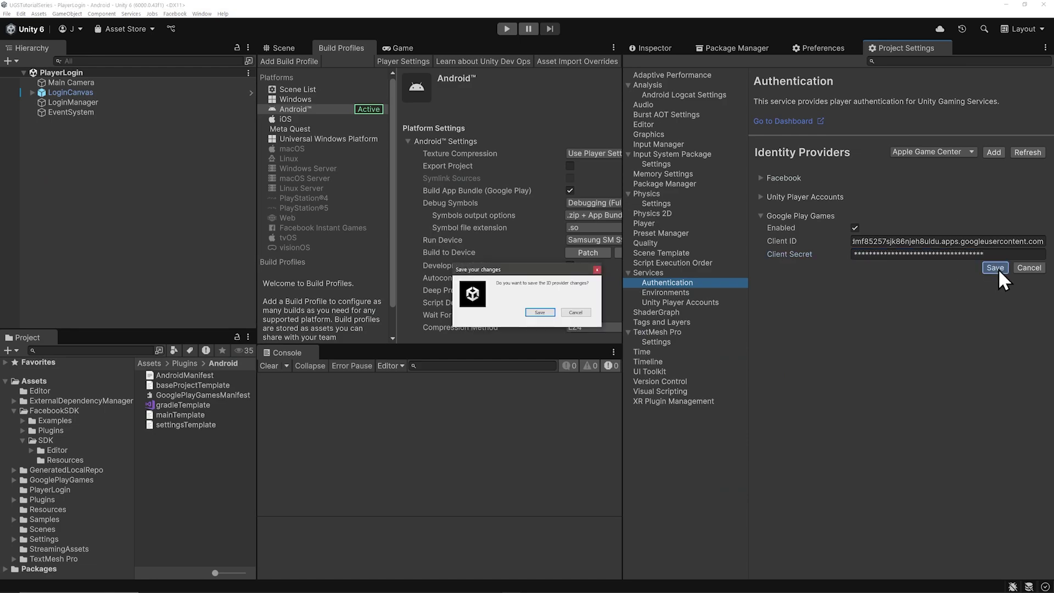
left_click(540, 313)
key("alt+Tab")
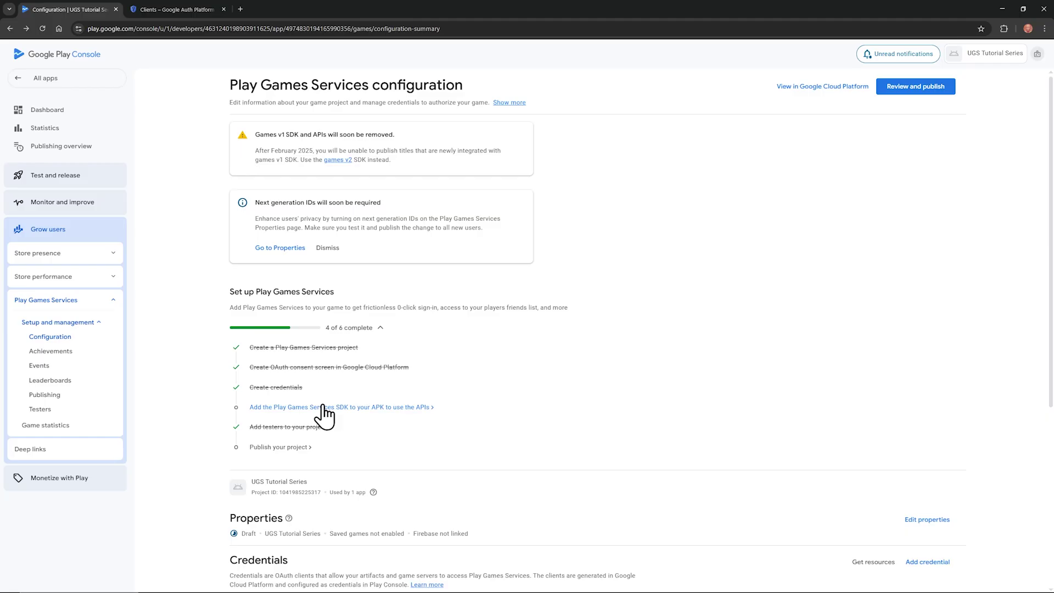
Step: Copy the play-services-games-v2 implementation line from the 'Configure your app' section of the SDK guide
left_click(324, 410)
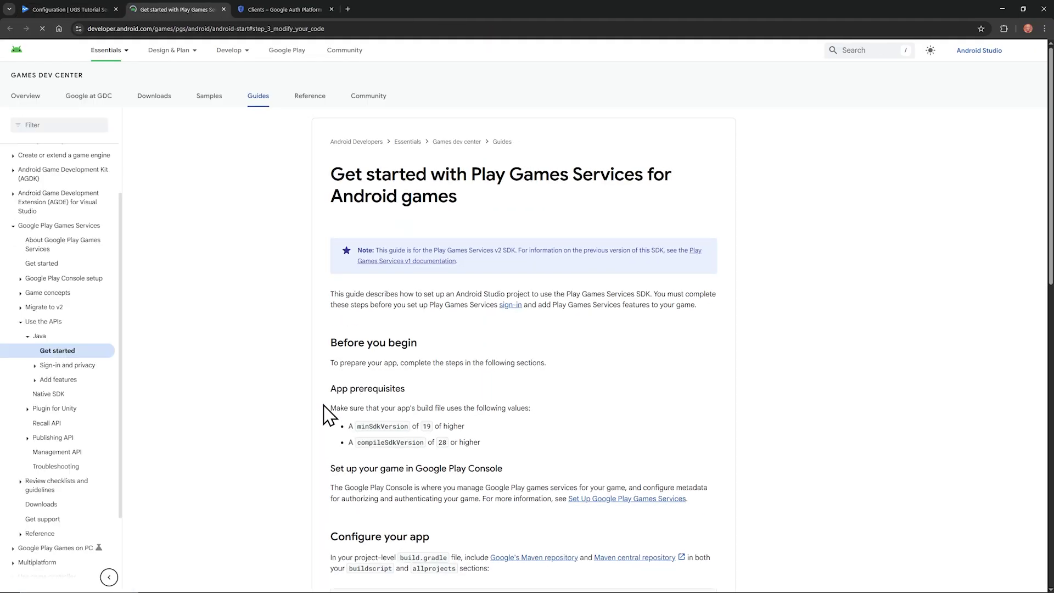
scroll(286, 403, "down", 6)
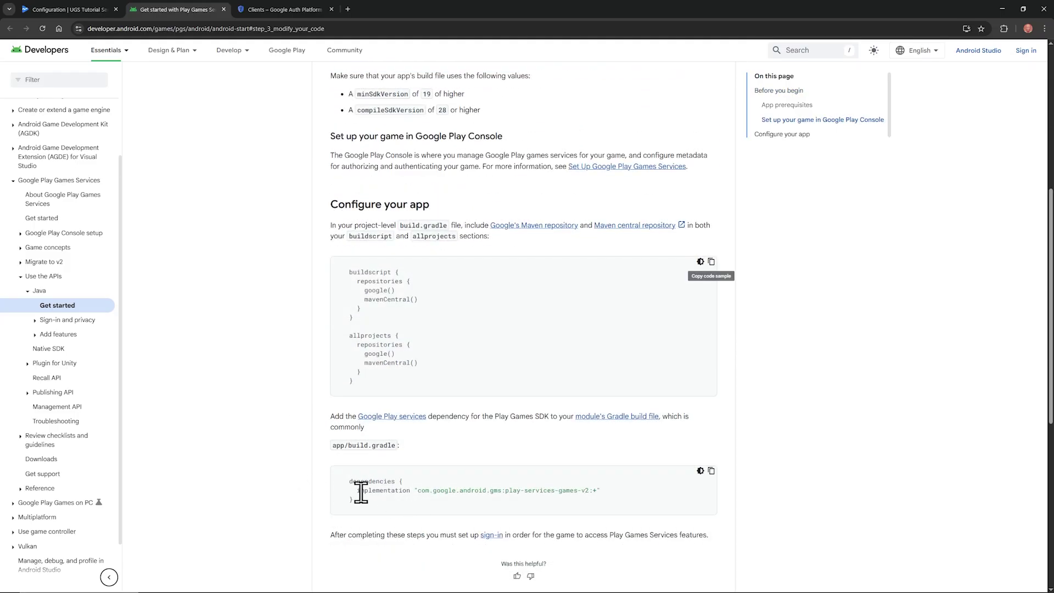
left_click_drag(357, 490, 608, 501)
right_click(570, 498)
left_click(613, 391)
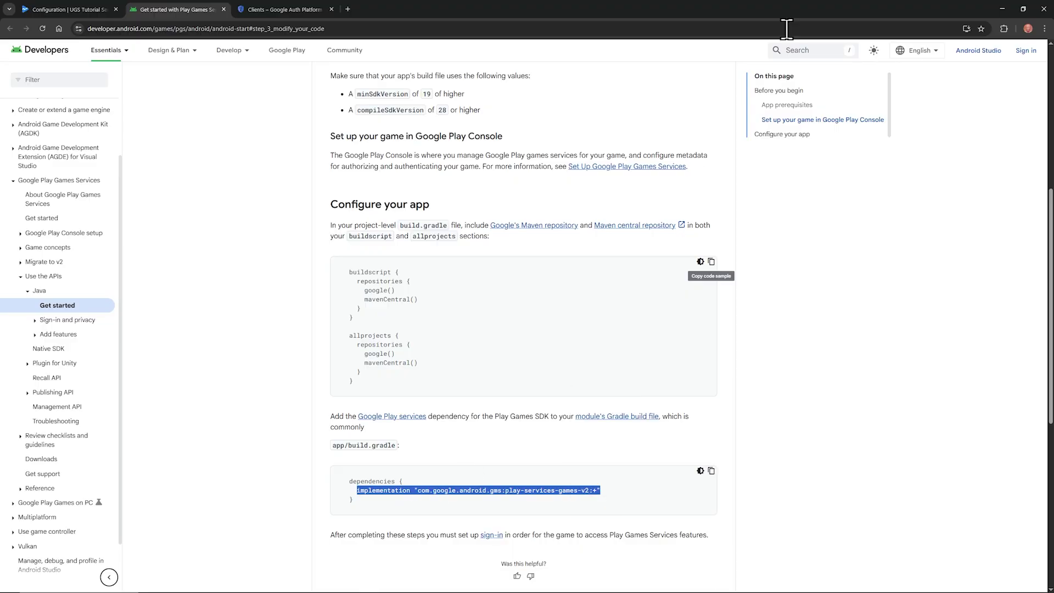
left_click(997, 8)
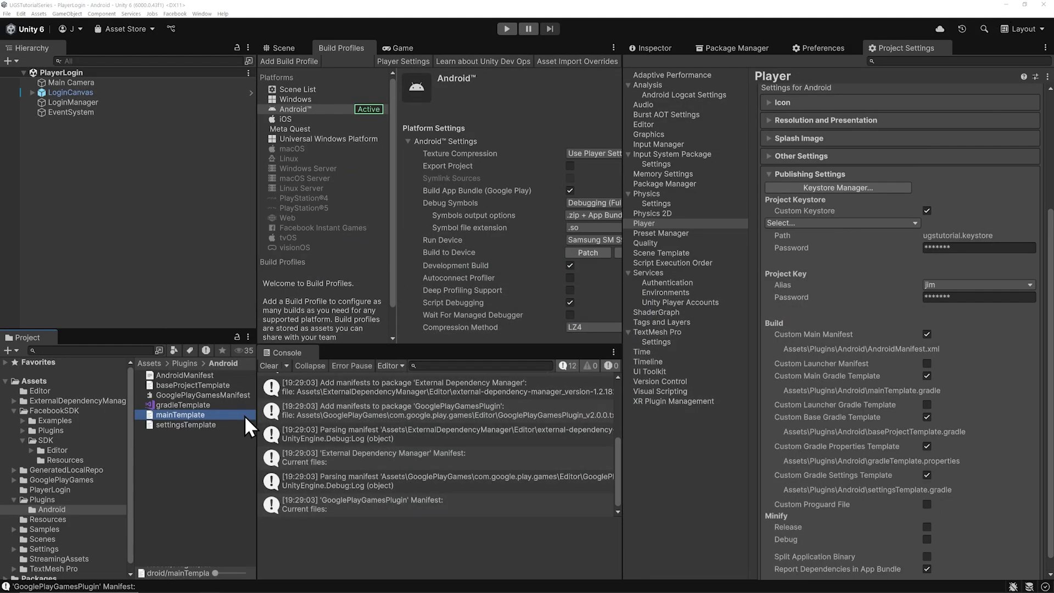
Step: Swap line 17 of mainTemplate.gradle for the play-services-games-v2:+ dependency in single quotes, then save
double_click(205, 415)
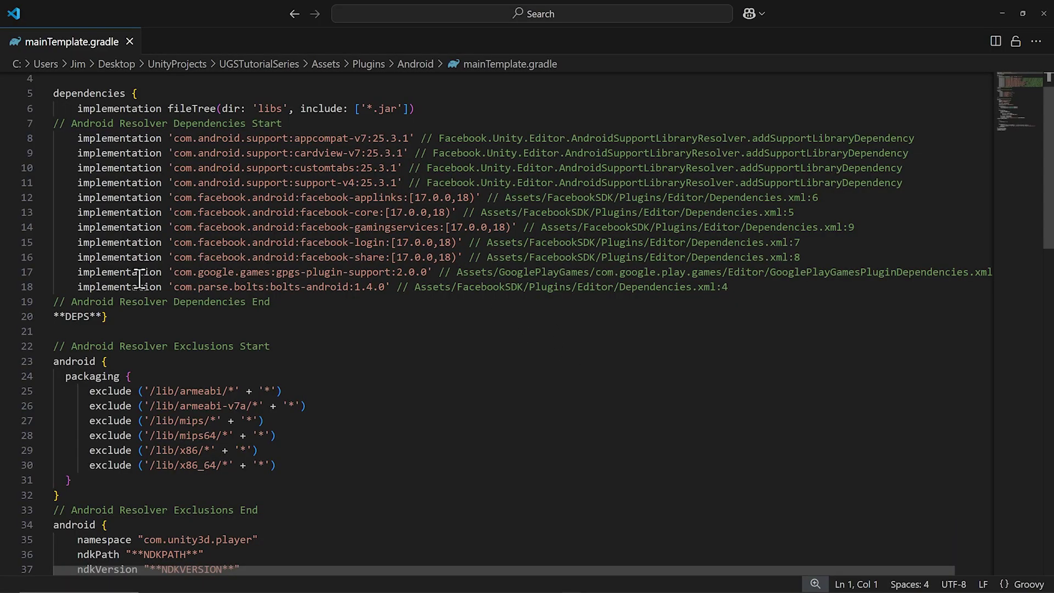
left_click_drag(77, 272, 996, 272)
key("ctrl+v")
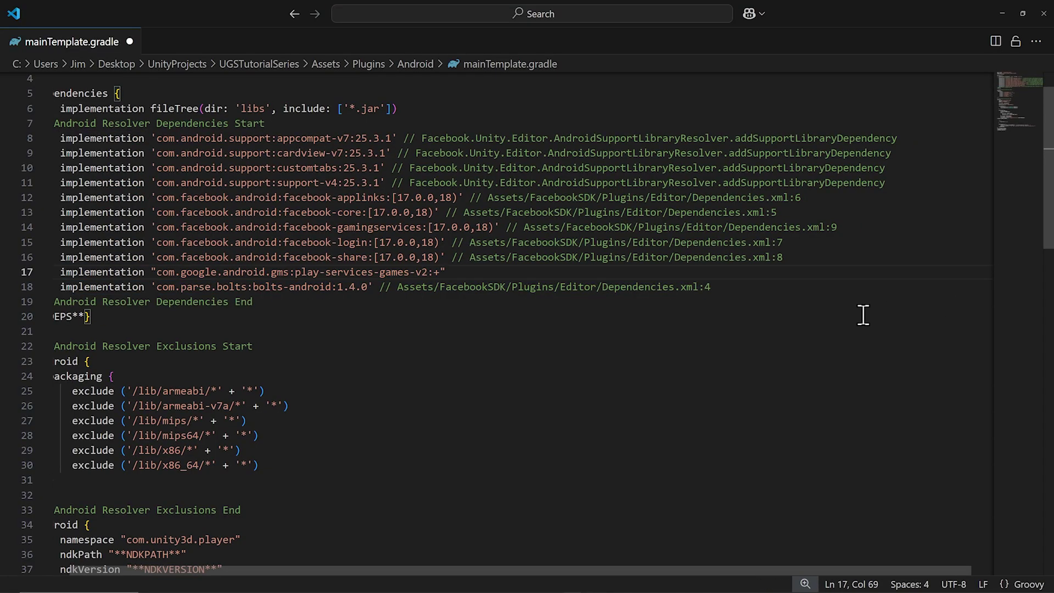
key("BackSpace")
type("'")
left_click_drag(152, 273, 158, 273)
type("'")
key("ctrl+s")
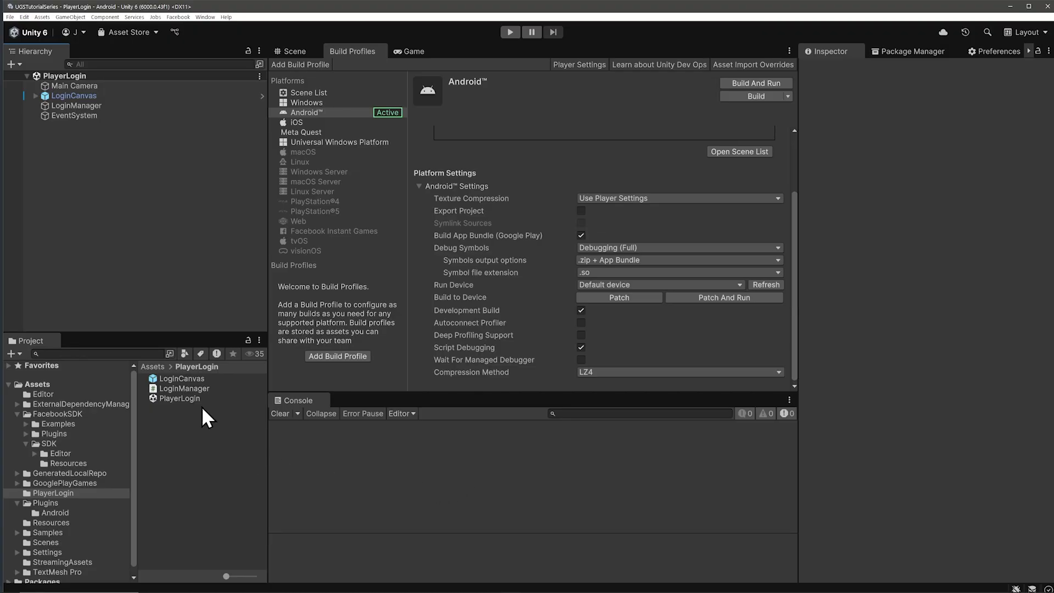
Step: Open LoginManager.cs from the PlayerLogin folder in Visual Studio
left_click(197, 389)
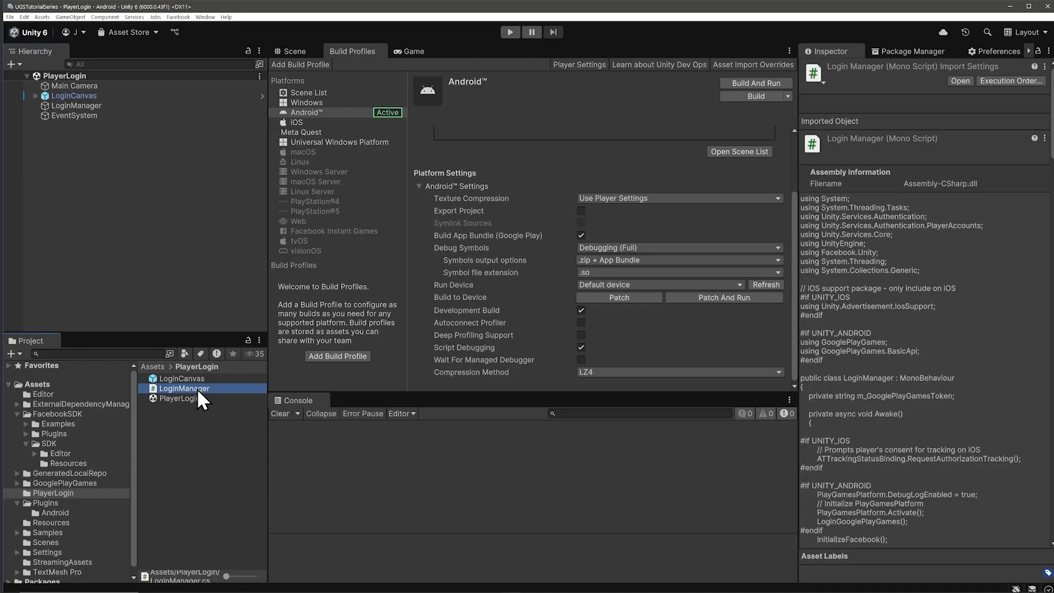
double_click(185, 389)
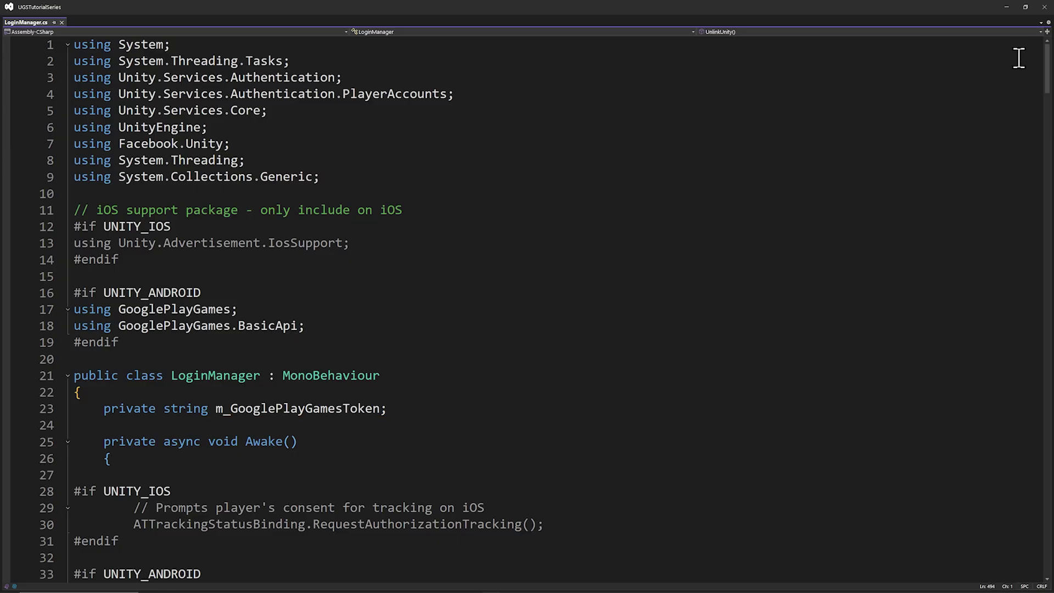
Step: Scroll LoginManager.cs past the Awake method down to LoginGooglePlayGames
scroll(1019, 58, "down", 8)
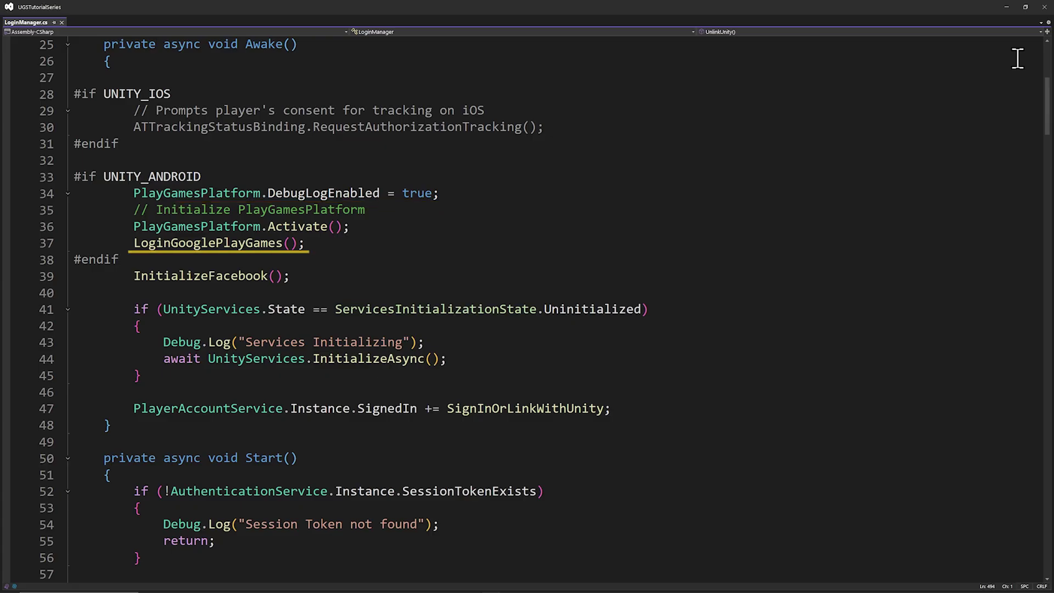
scroll(1017, 59, "down", 15)
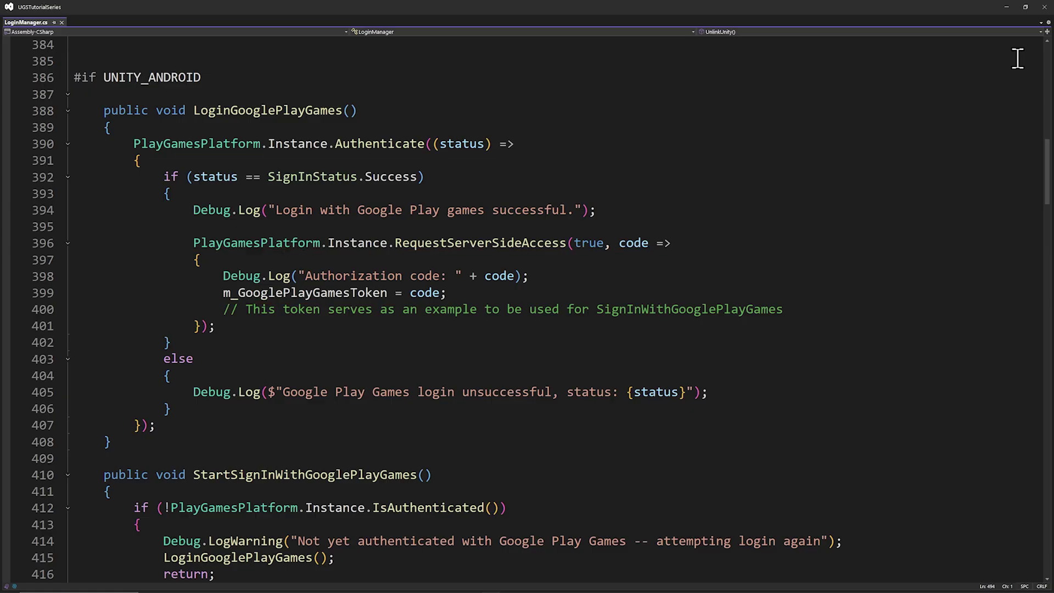
Step: Scroll through StartSignInWithGooglePlayGames, SignInOrLinkWithGooglePlayGames and the SignIn/Link async methods
scroll(1018, 59, "down", 8)
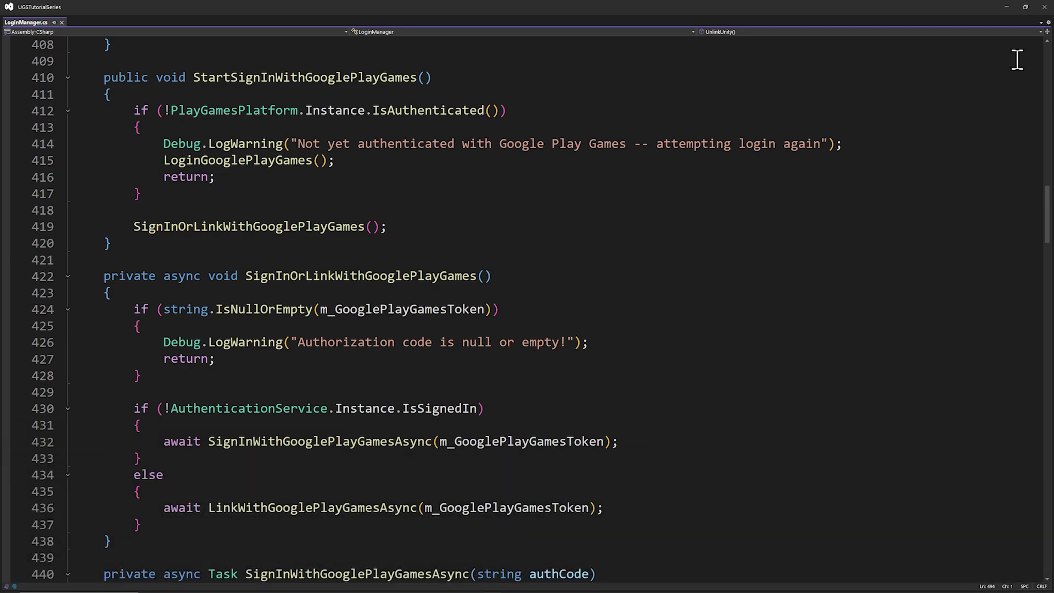
scroll(1017, 59, "down", 4)
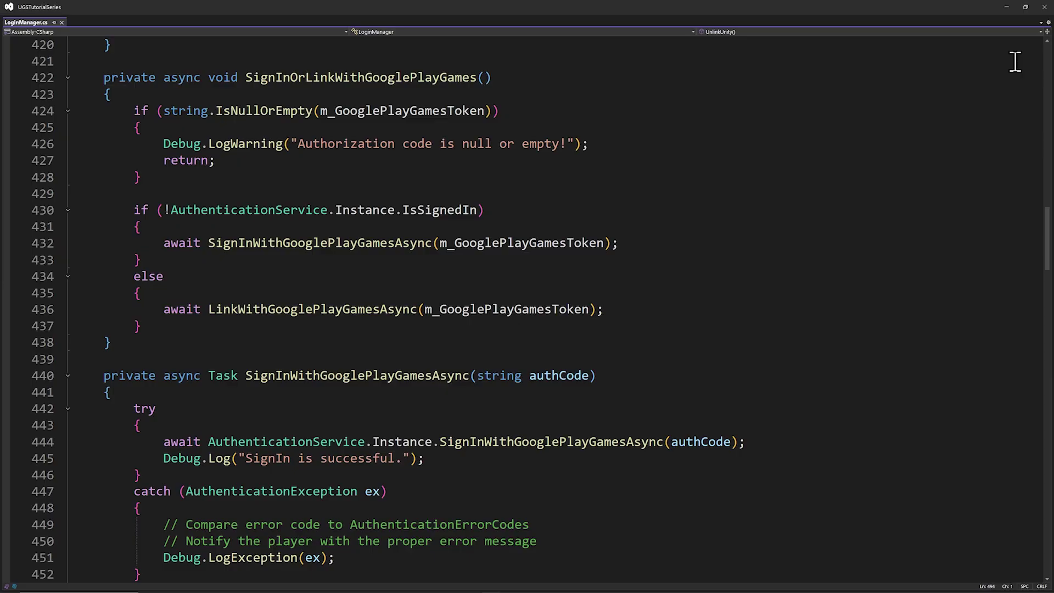
scroll(1016, 62, "down", 6)
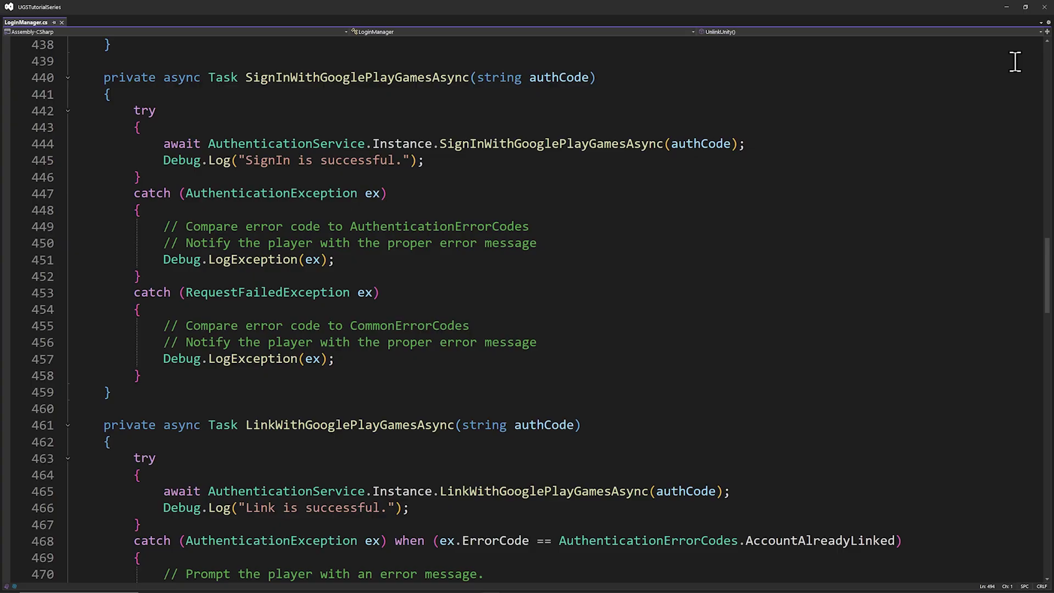
scroll(1015, 61, "down", 7)
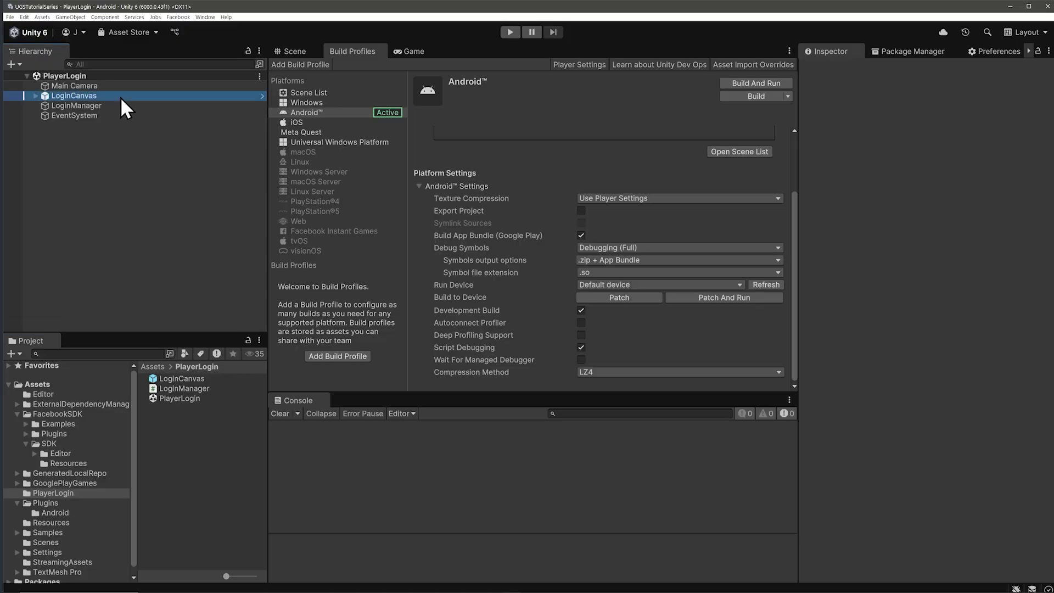
Step: Select the Google button under LoginCanvas > GridLayoutGroup and scroll its Inspector to On Click
left_click(77, 96)
left_click(35, 95)
left_click(76, 116)
left_click(44, 116)
left_click(91, 154)
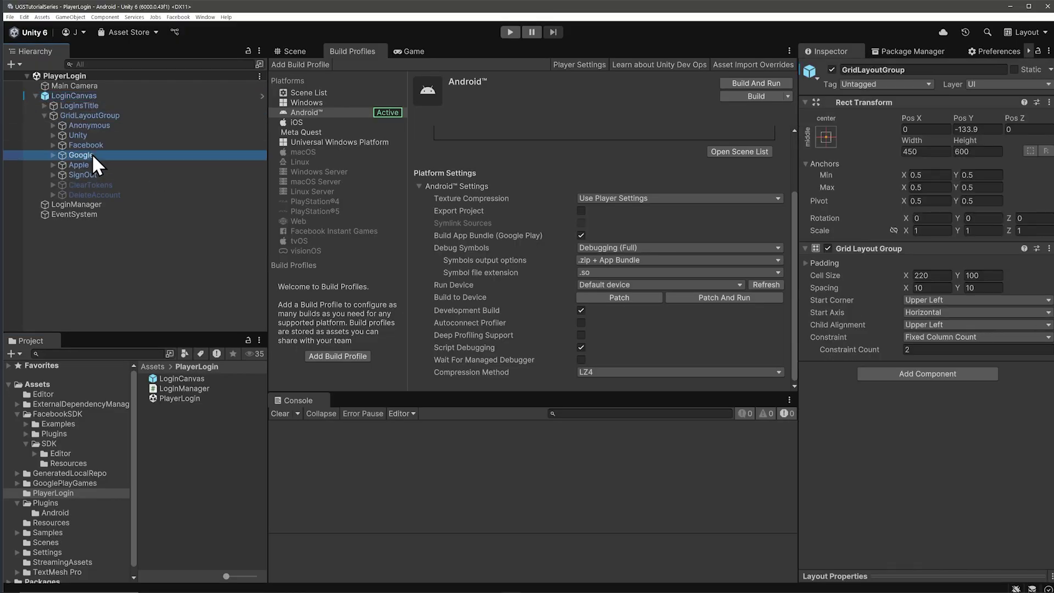
scroll(931, 320, "down", 5)
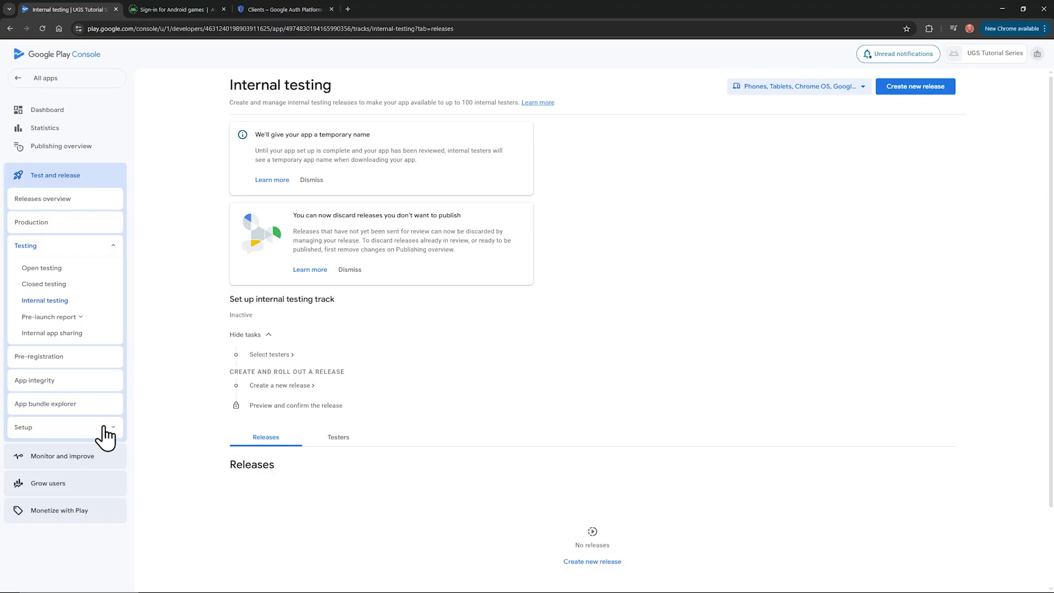
Step: View the App signing key fingerprints under Setup, then switch to the Google Cloud Clients tab
left_click(104, 432)
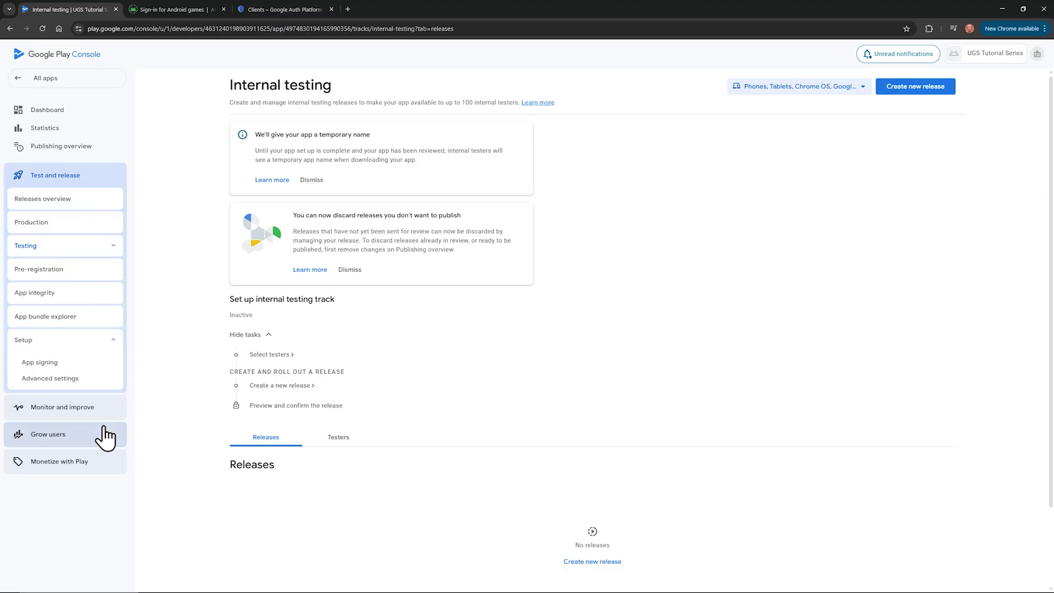
left_click(56, 366)
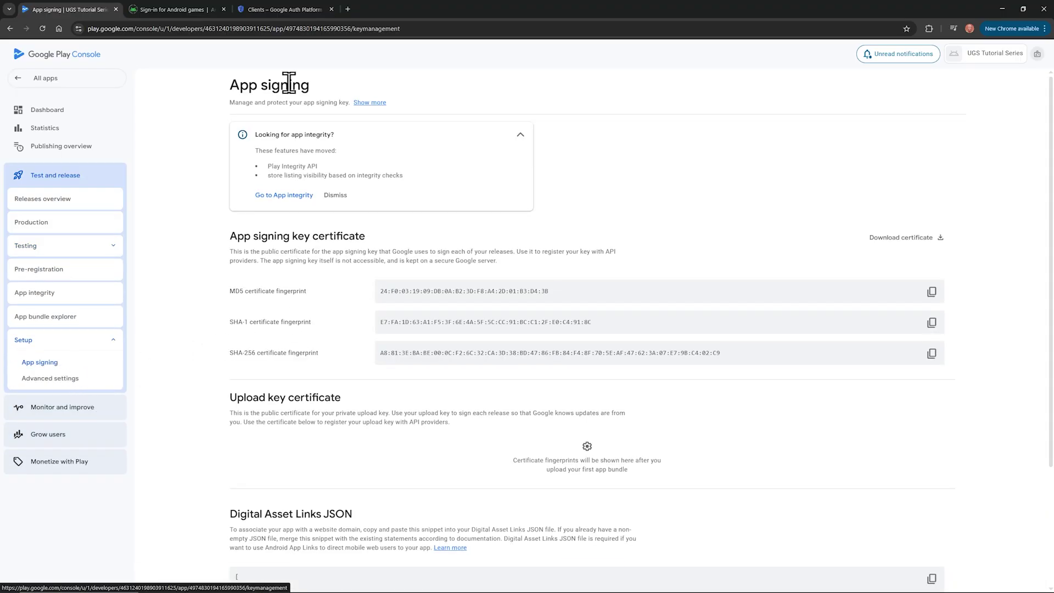
left_click(290, 4)
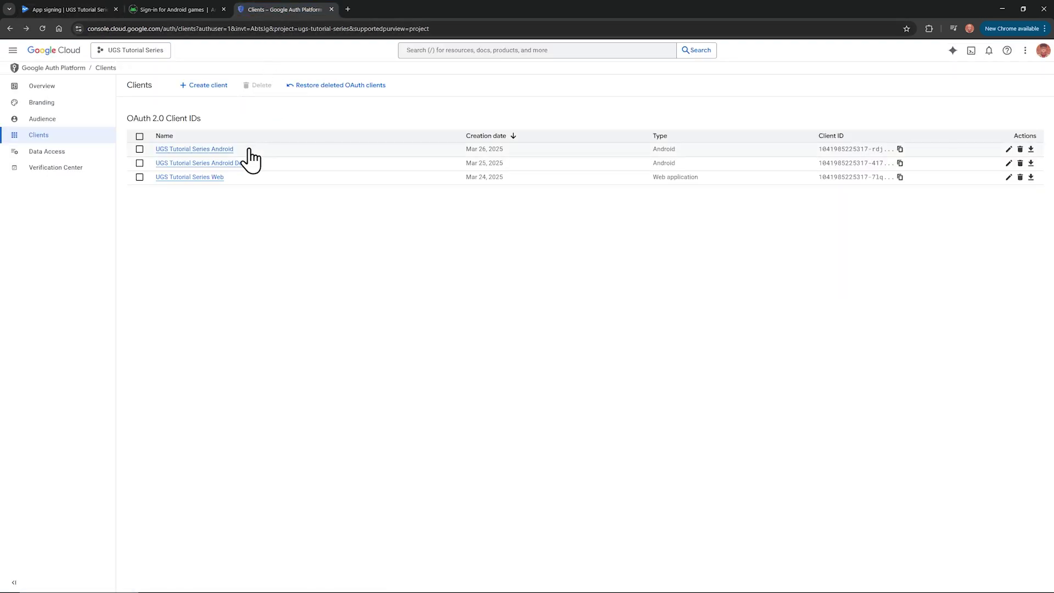